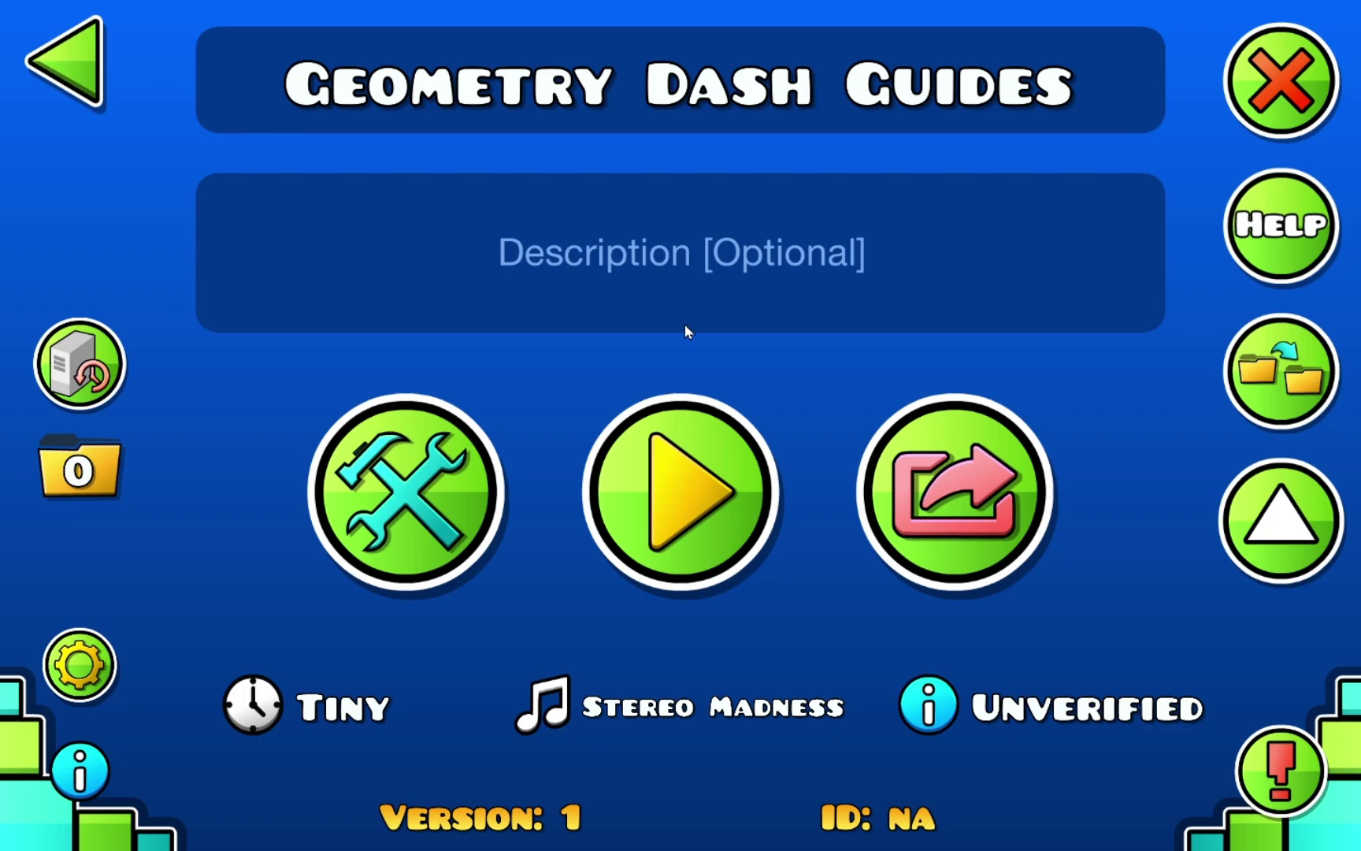
Step: Open the level in the editor and place a Move trigger on the grid near the level start
left_click(408, 490)
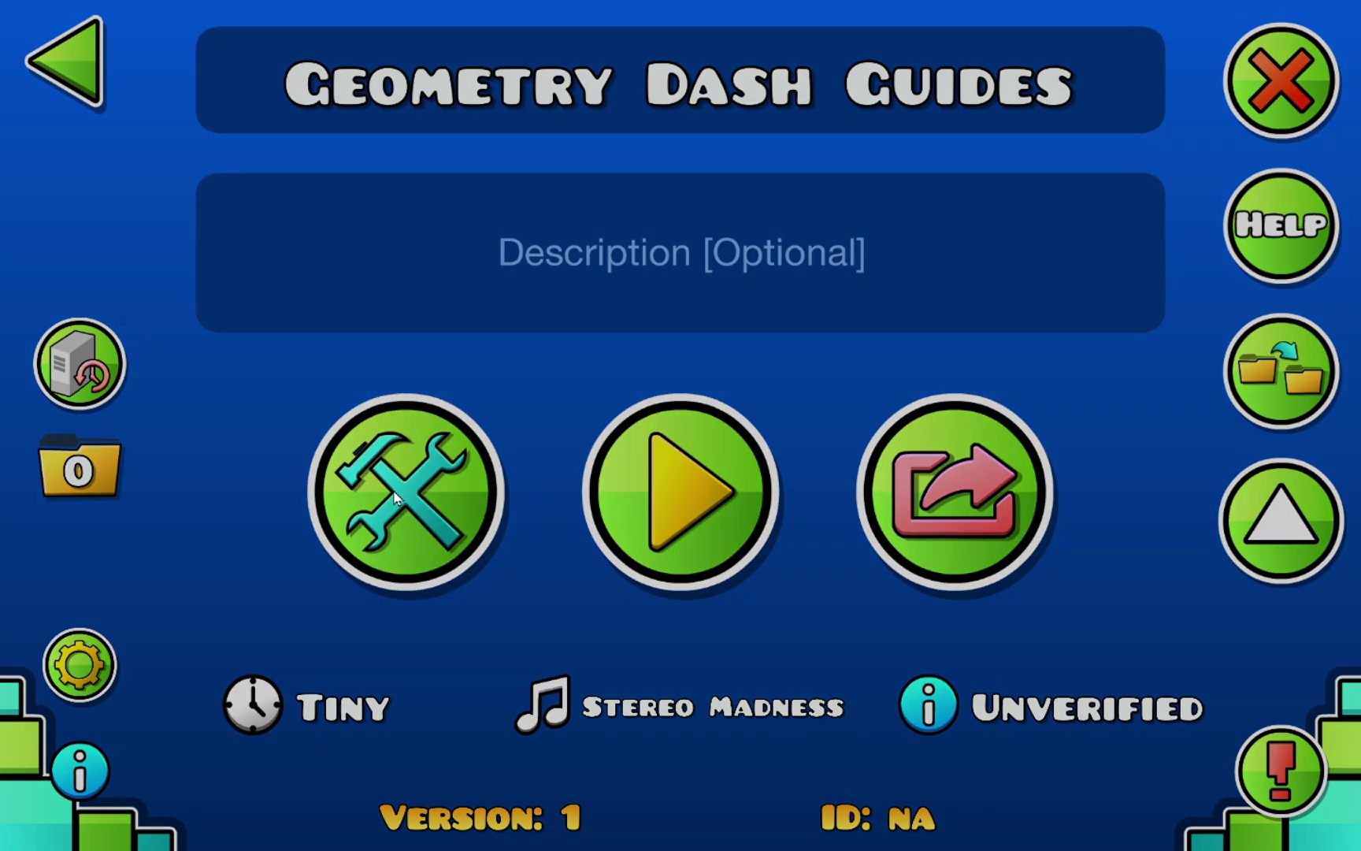
left_click(563, 607)
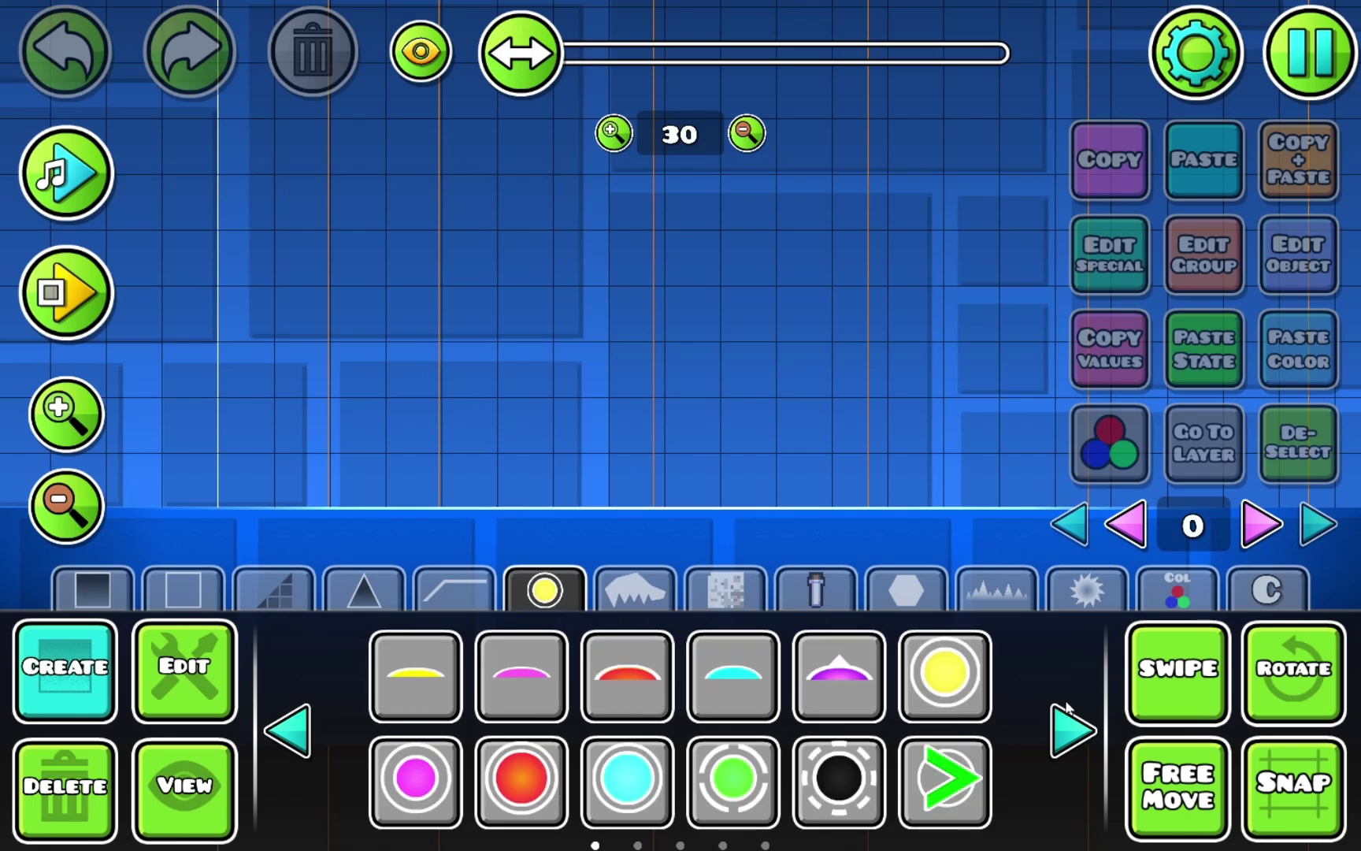
left_click(1177, 591)
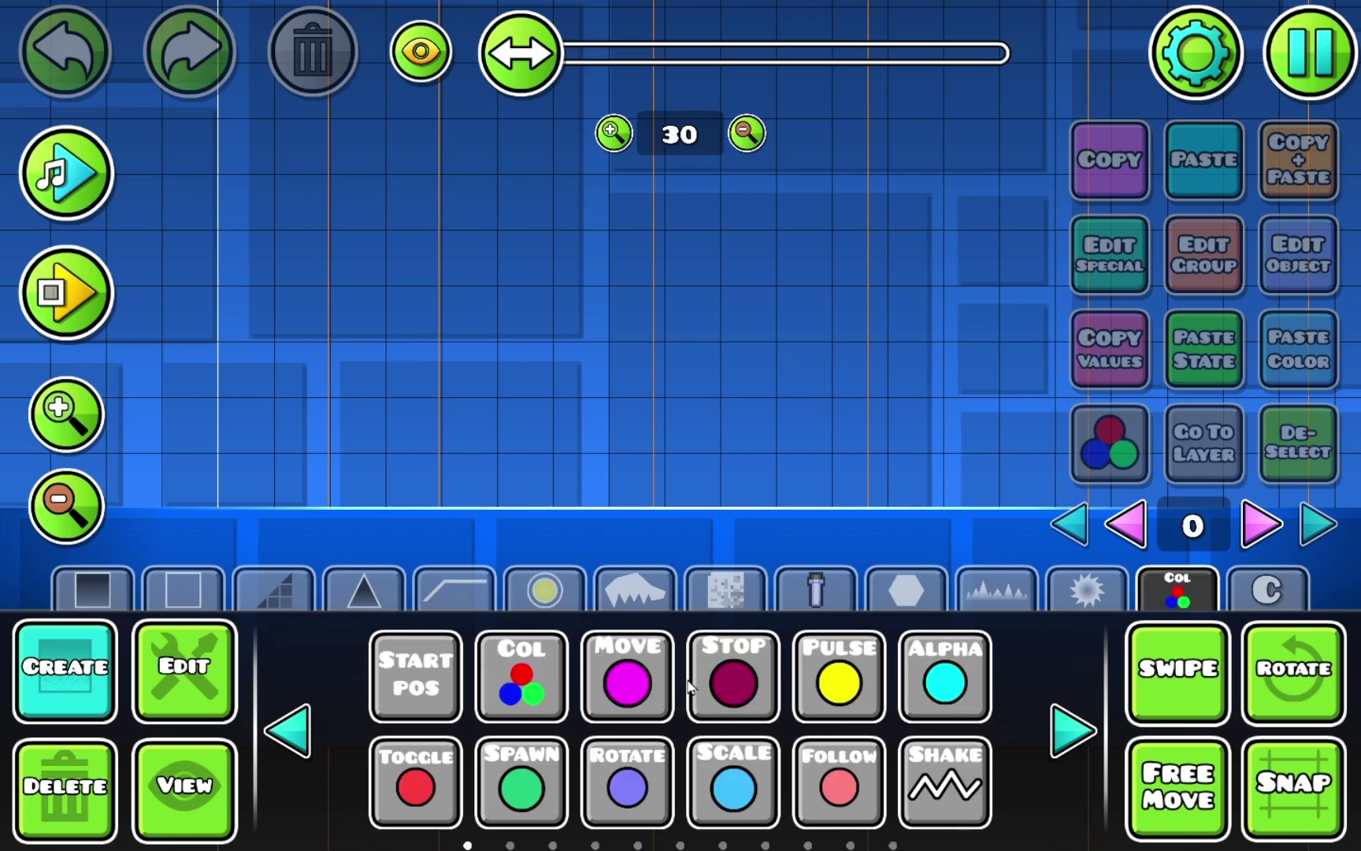
left_click(261, 341)
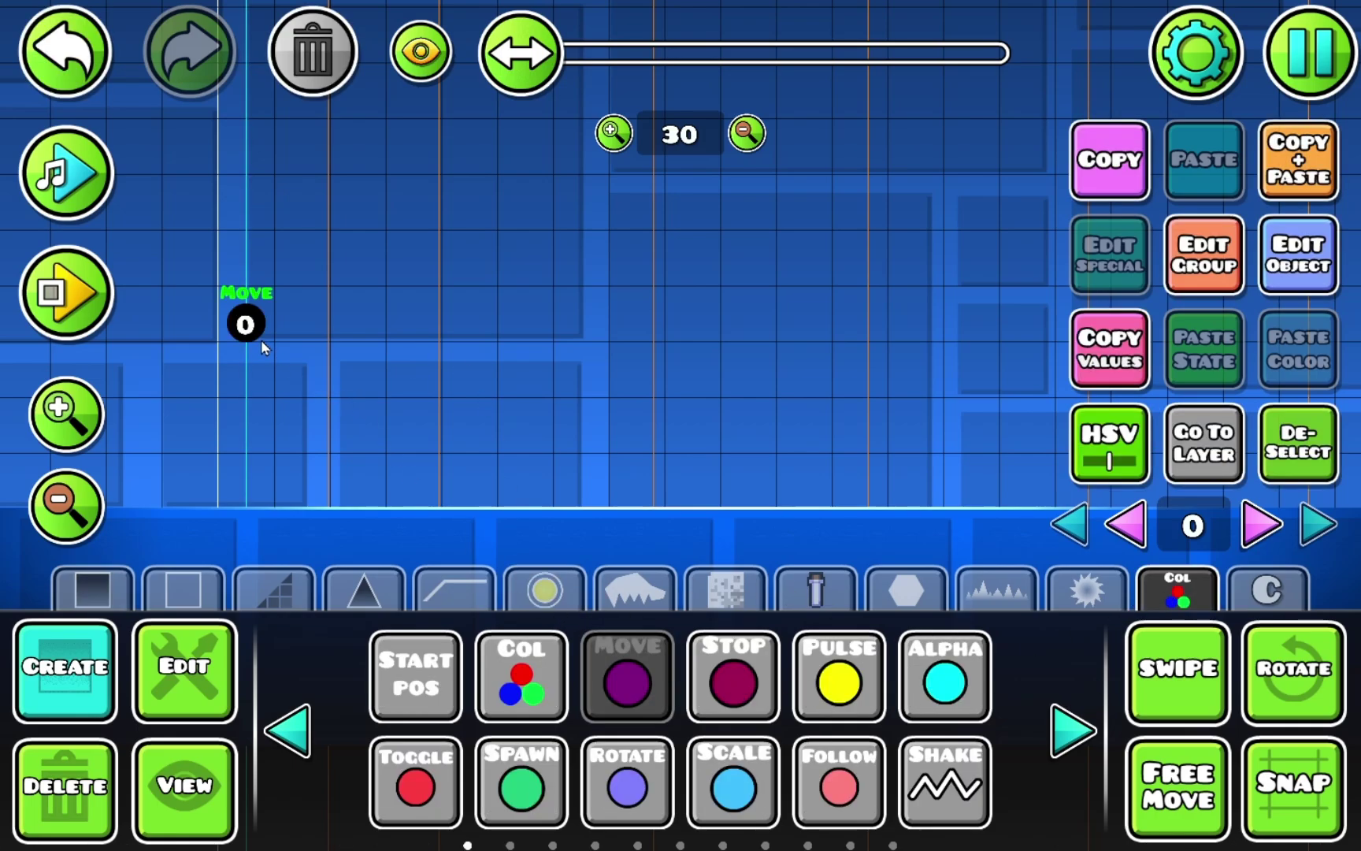
Step: Set the Move trigger's target group ID to 1
left_click(1289, 279)
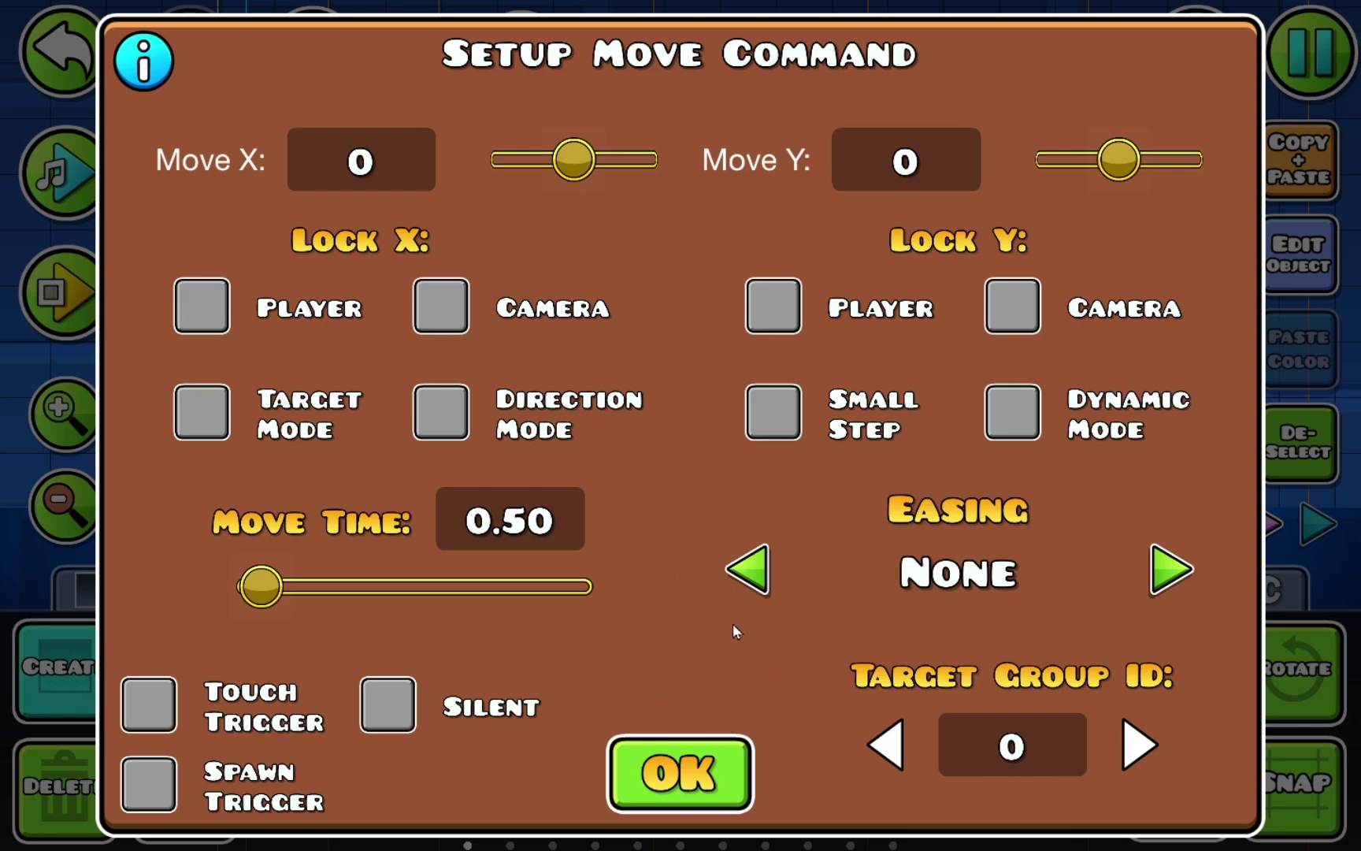
left_click(1136, 746)
left_click(679, 772)
Step: Place a plain black gradient block on the grid, about seven cells ahead of the Move trigger
left_click(92, 589)
left_click(415, 675)
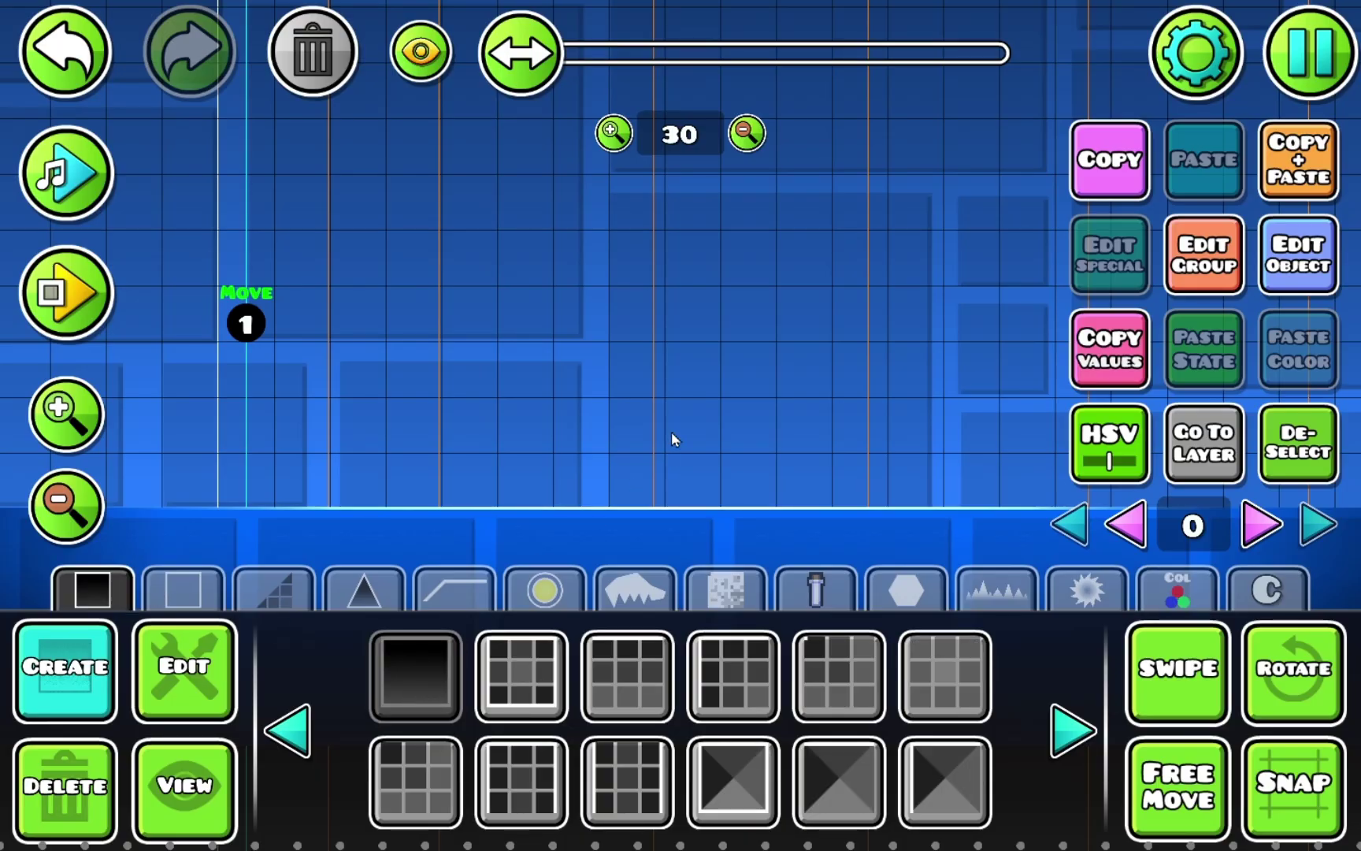
left_click(635, 330)
Step: Add group ID 1 to the block and playtest the level
left_click(1204, 253)
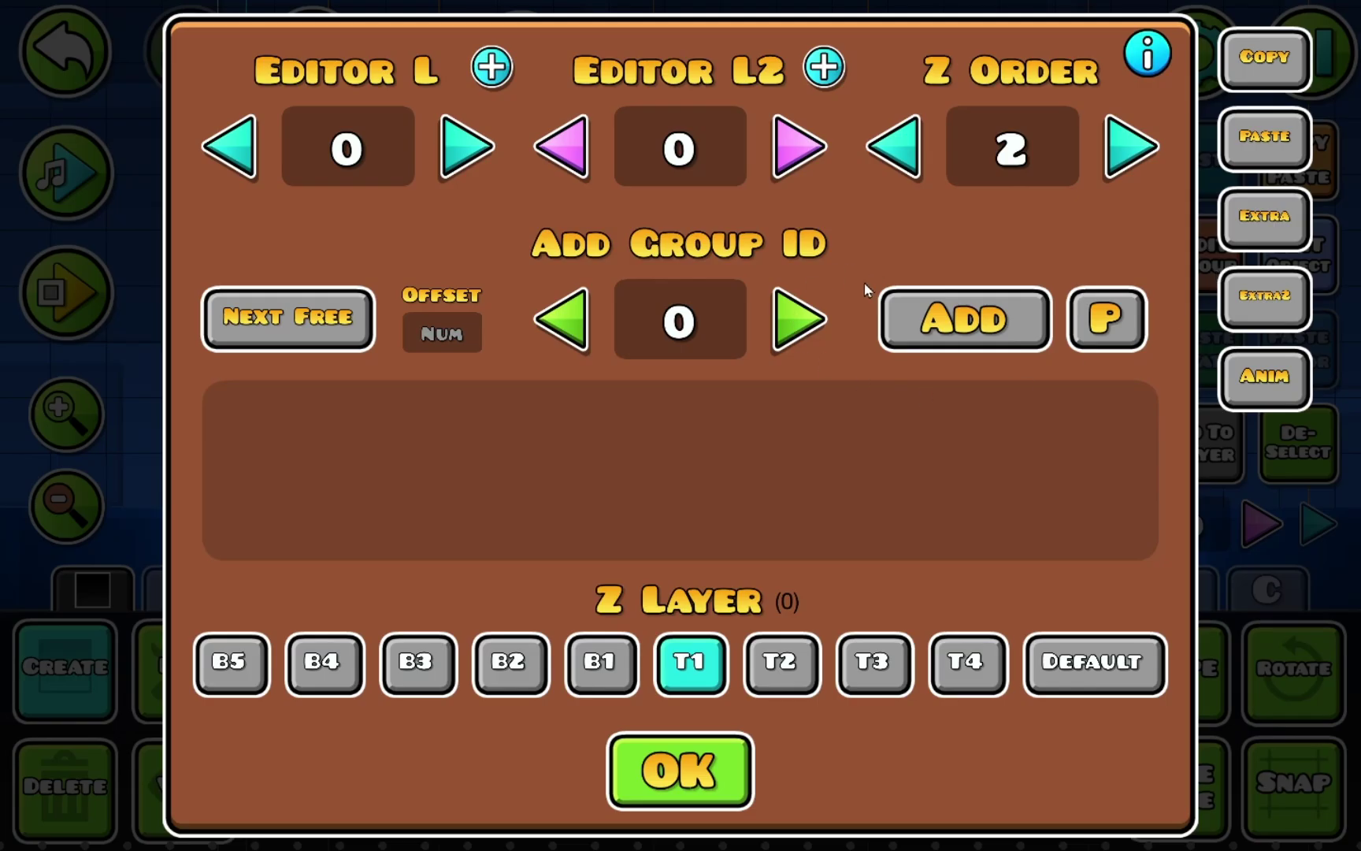
left_click(812, 320)
left_click(908, 334)
left_click(665, 745)
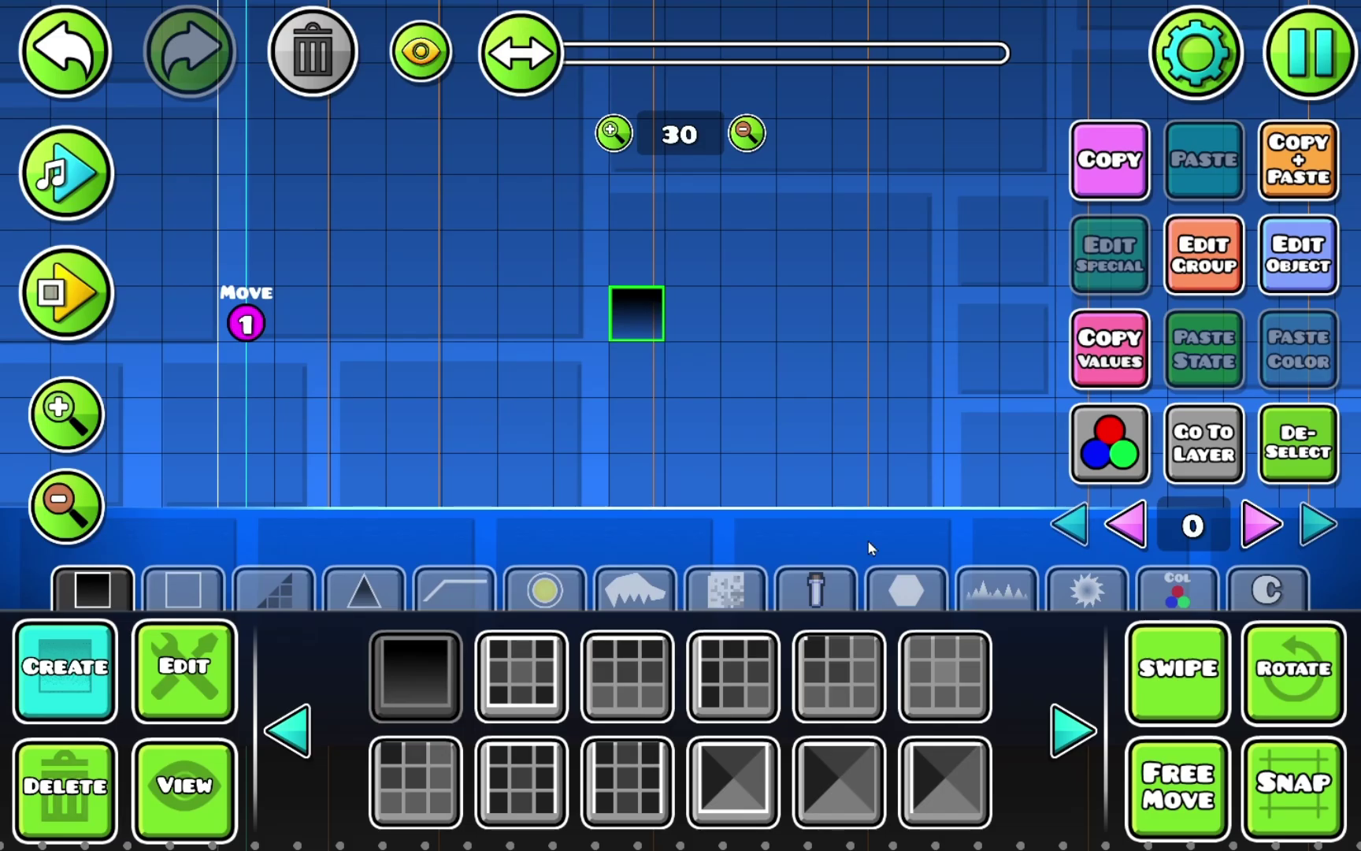
key("Return")
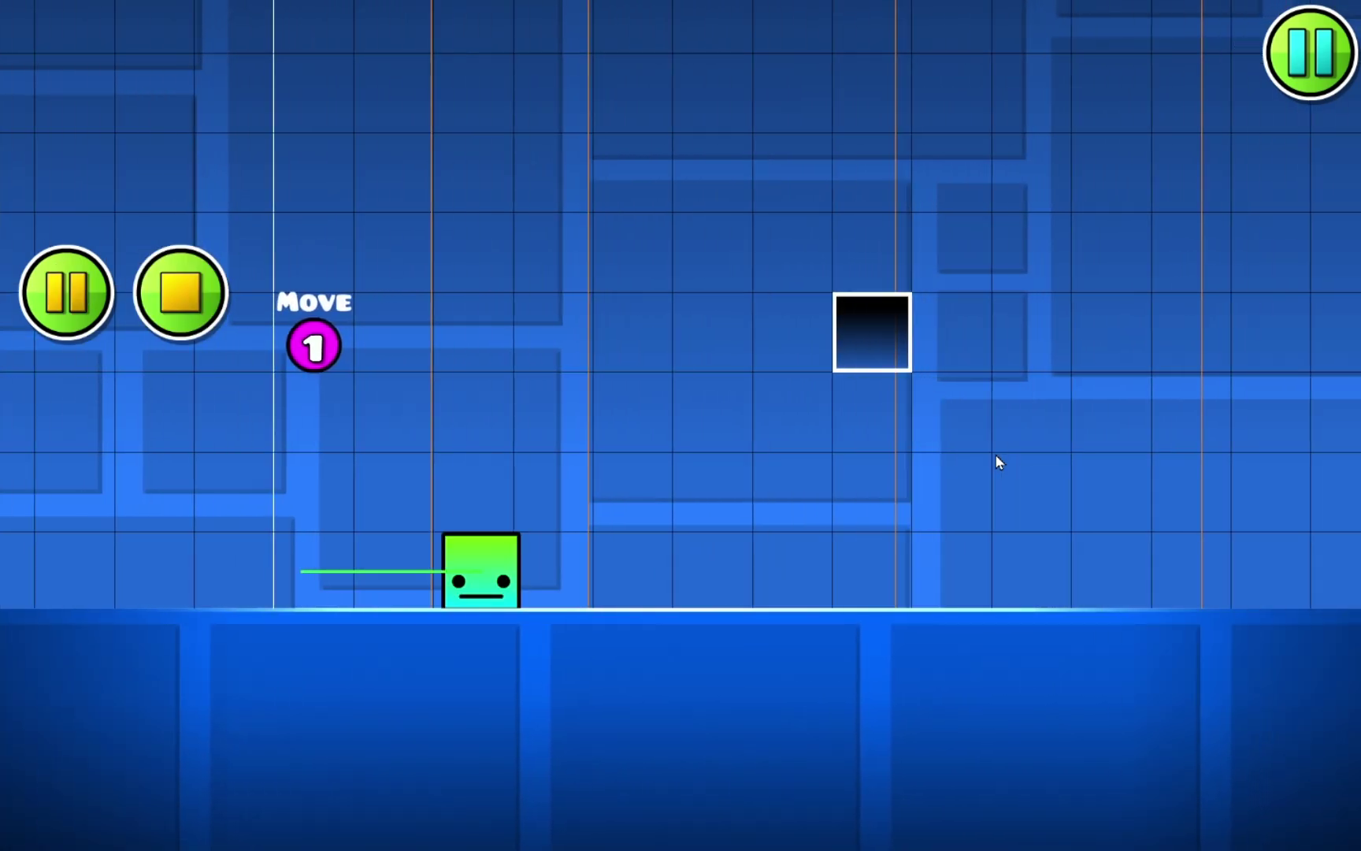
key("Return")
Step: Lock the Move trigger's Y movement to the player and set its move time to 10.00
key("2")
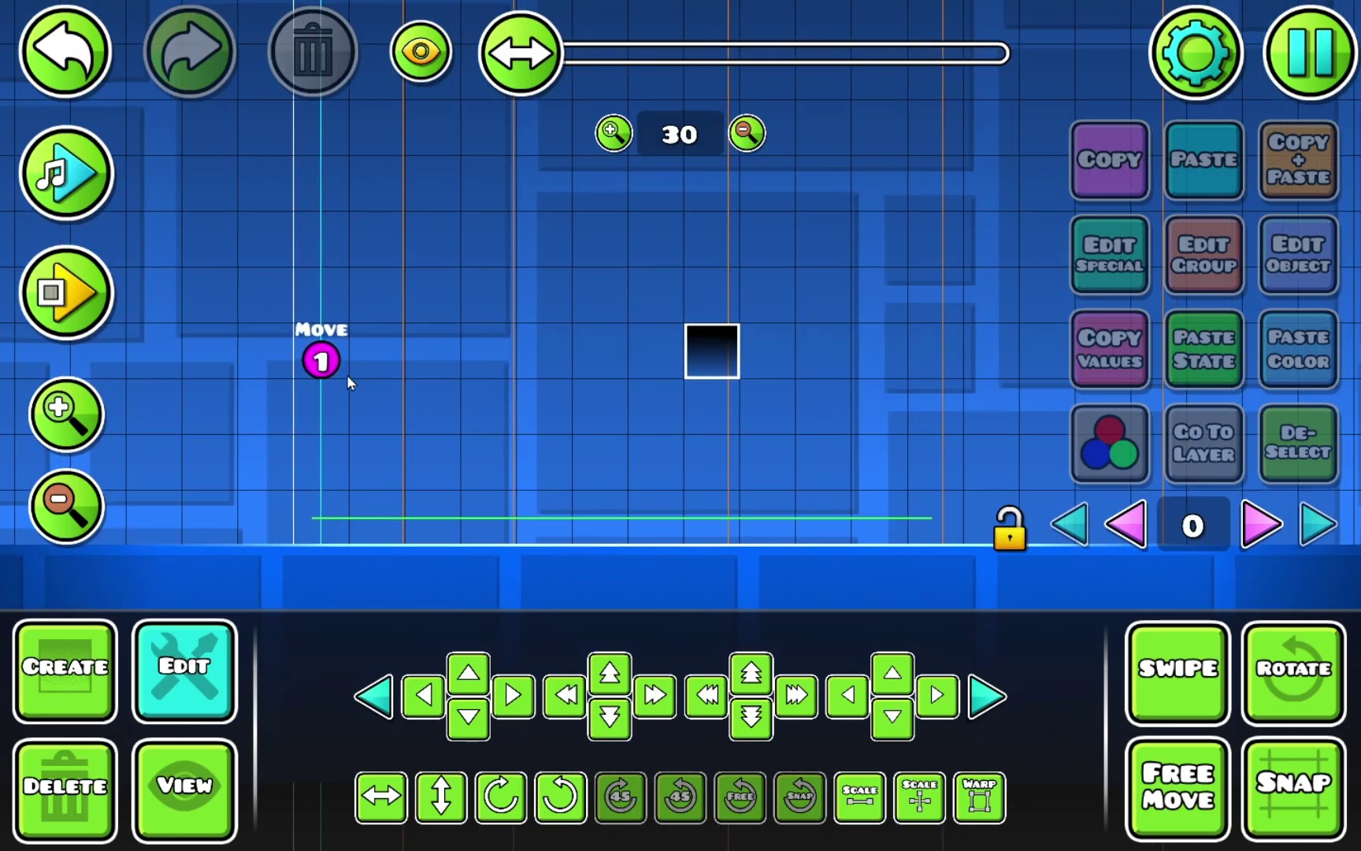
left_click(315, 364)
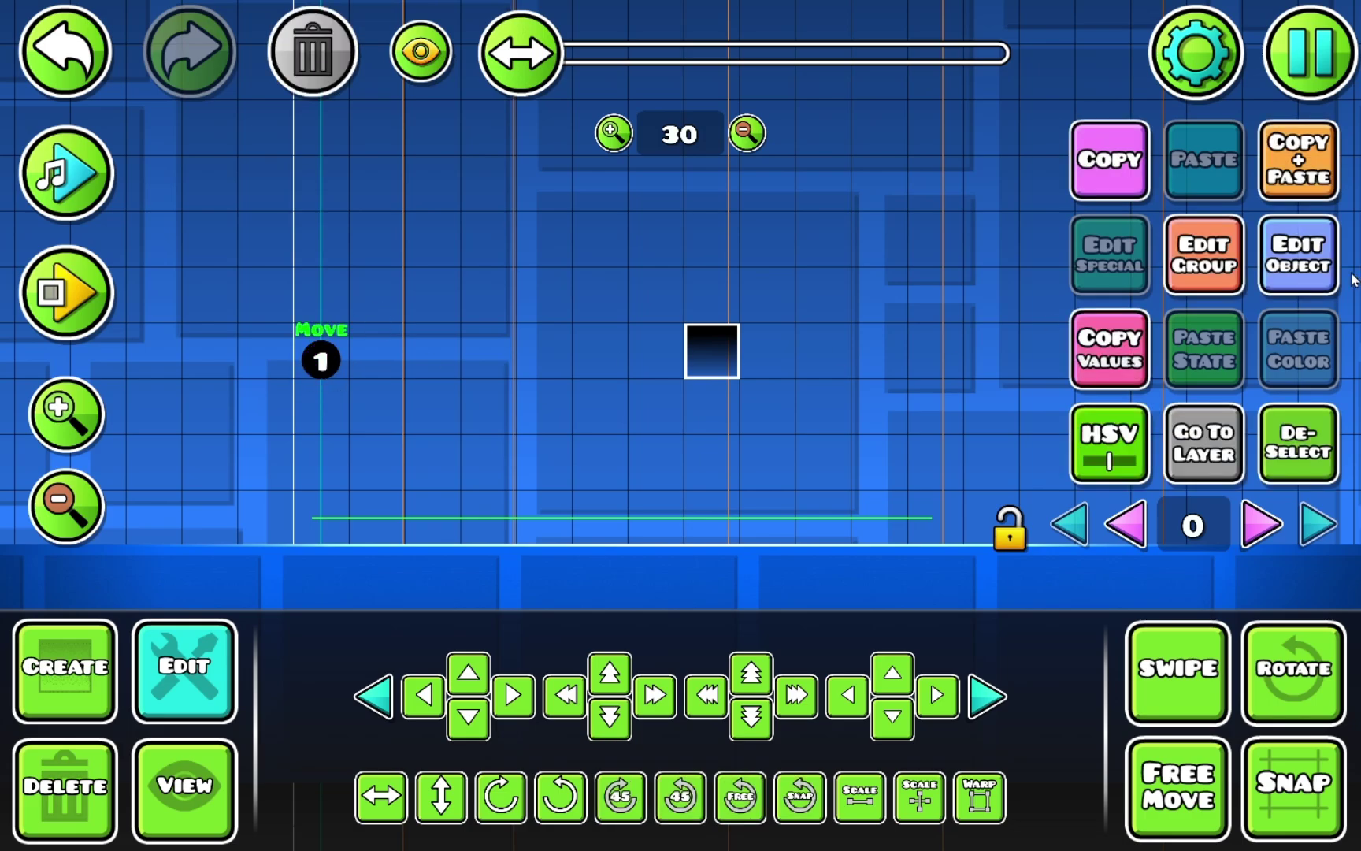
left_click(1298, 254)
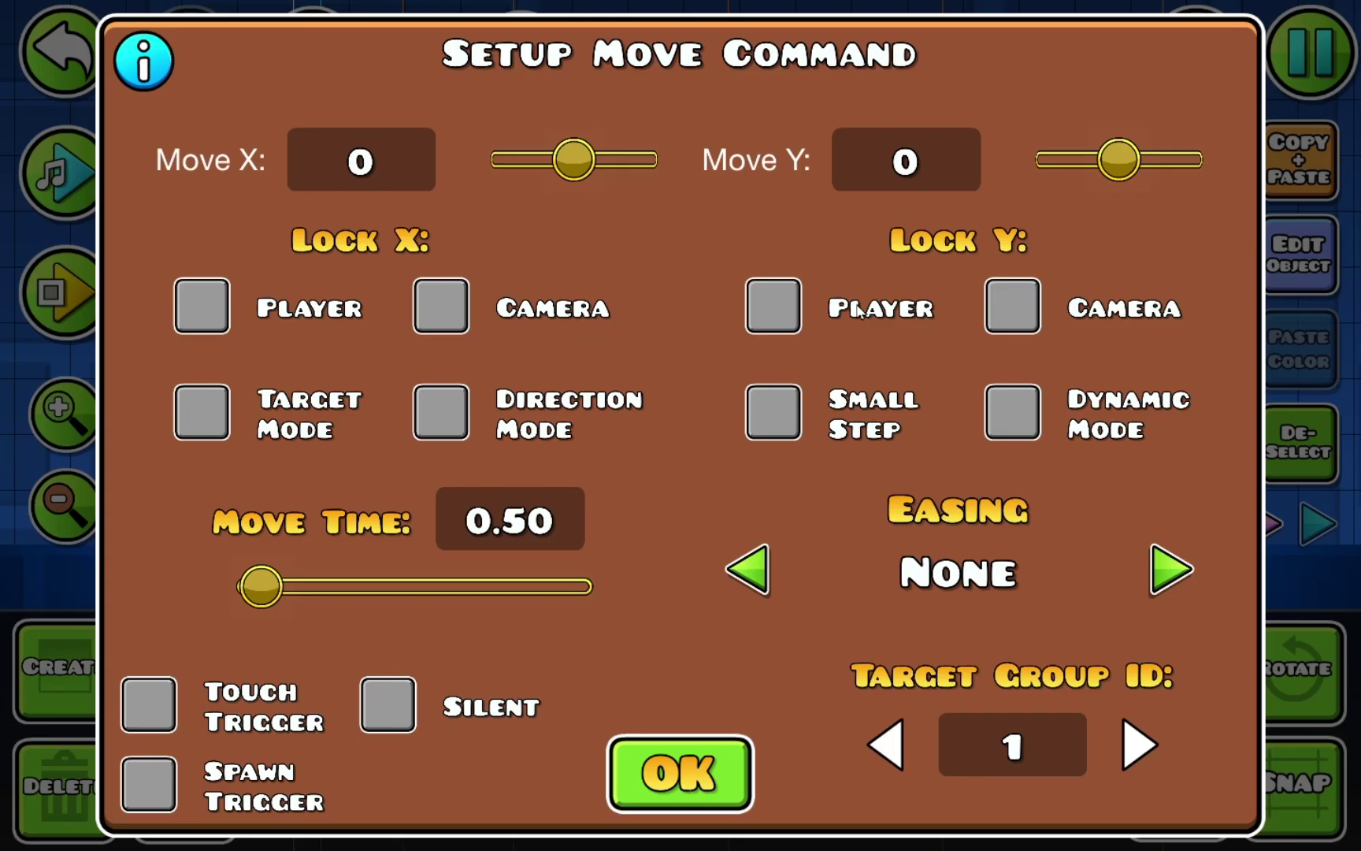
left_click(776, 317)
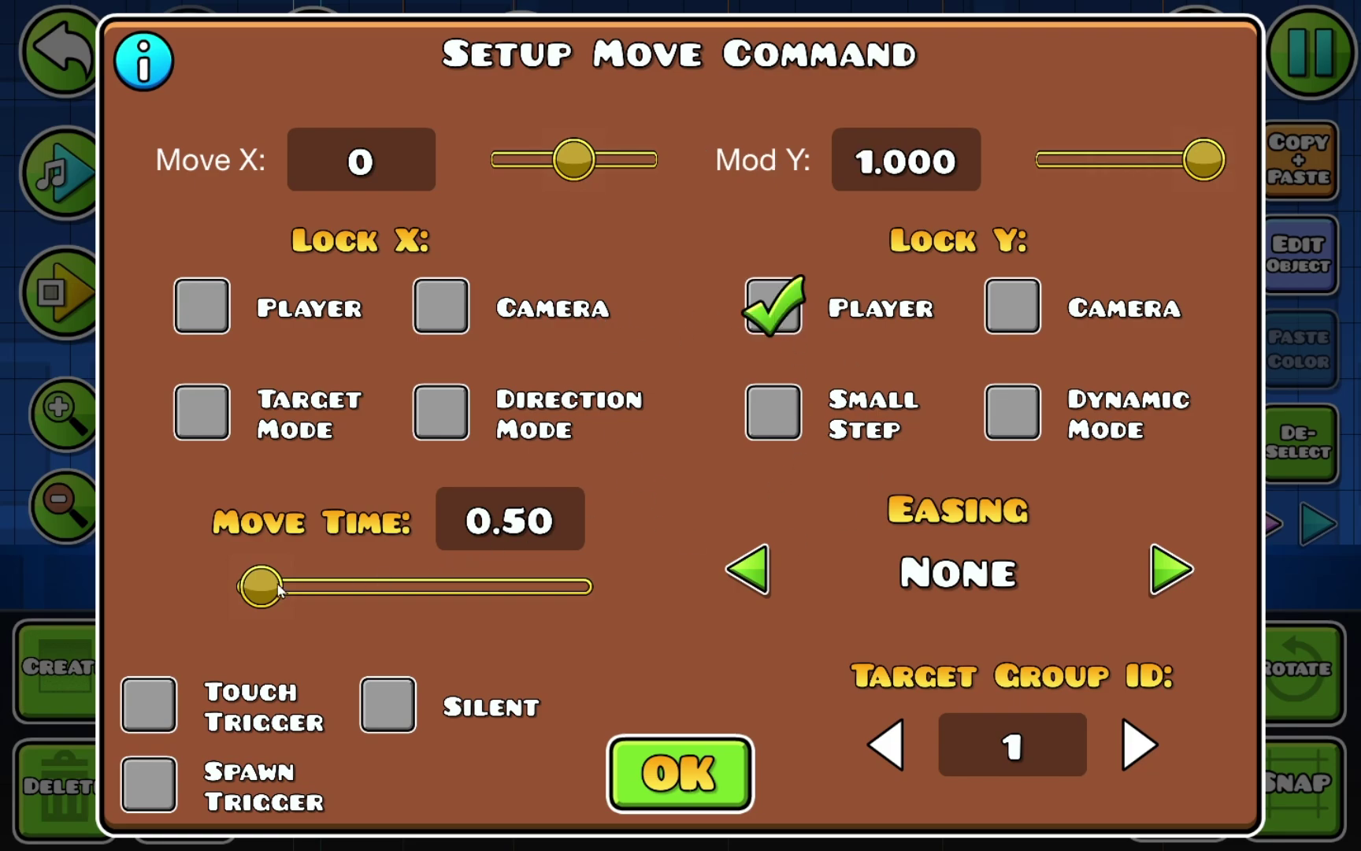
left_click_drag(278, 589, 585, 587)
left_click(676, 776)
Step: Playtest the level with two jumps to check how the block follows the player's Y movement
key("Return")
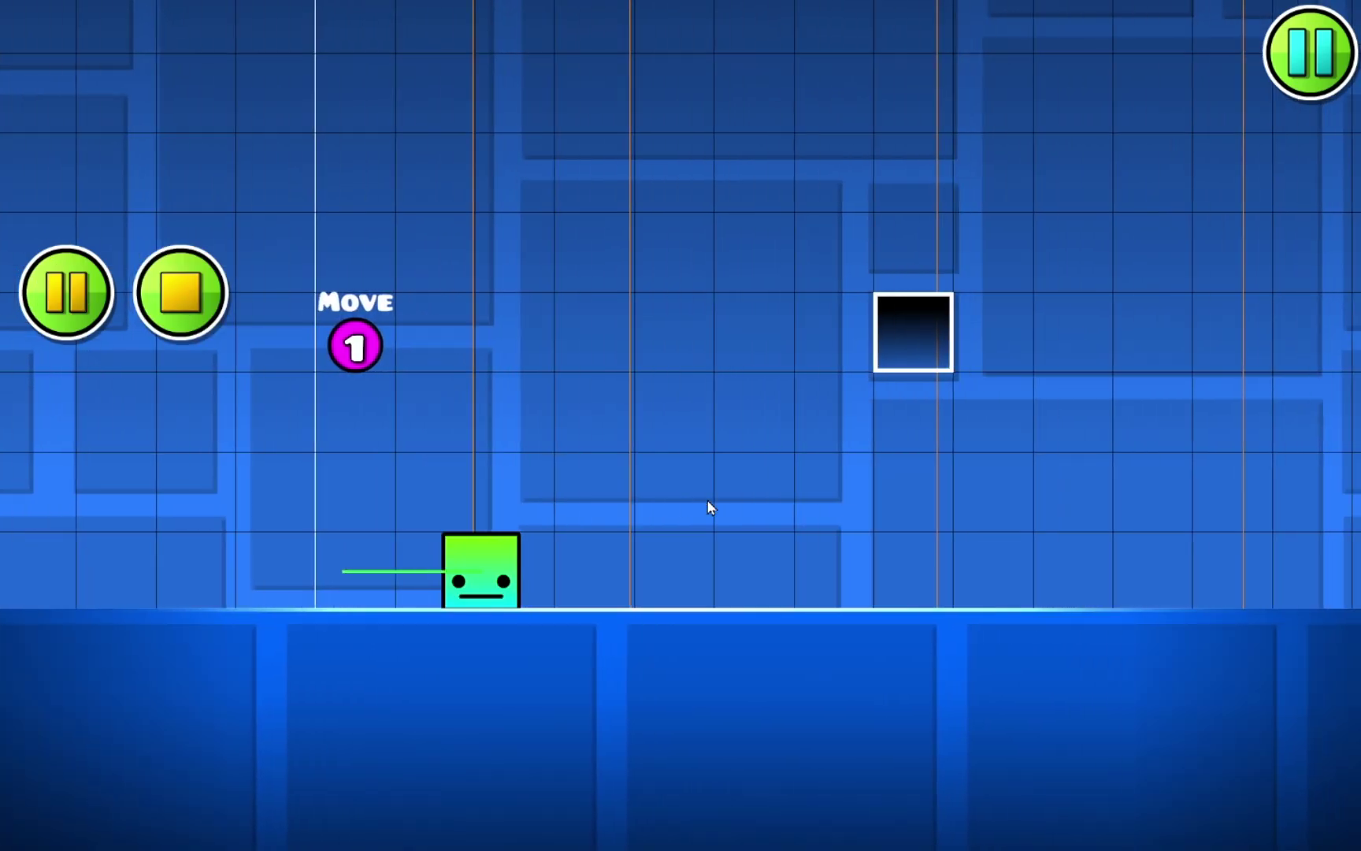
key("space")
key("space")
key("Return")
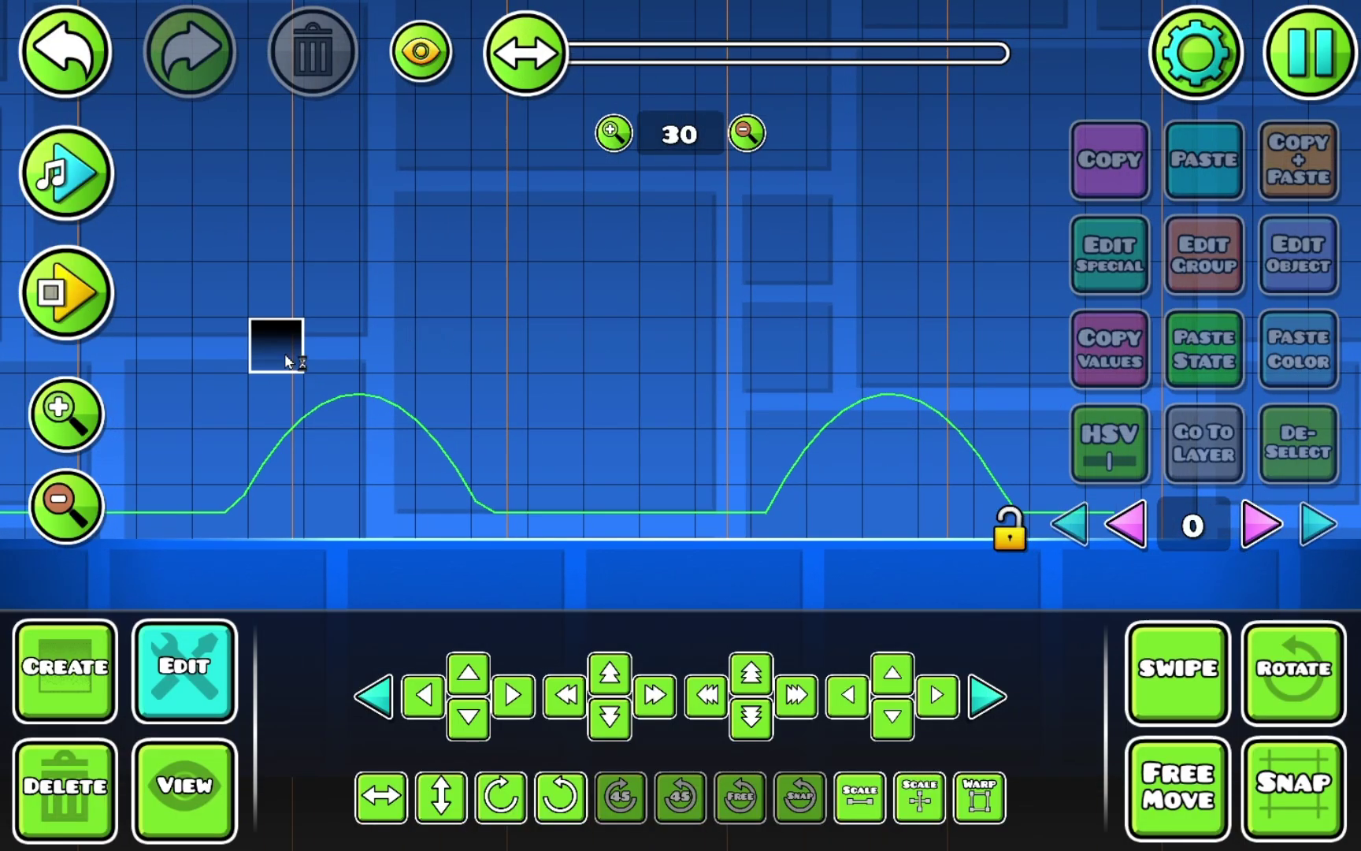
Step: Turn off the Move trigger's Y player lock and lock its X movement to the player instead
left_click_drag(398, 368, 872, 352)
left_click(365, 335)
left_click(1318, 262)
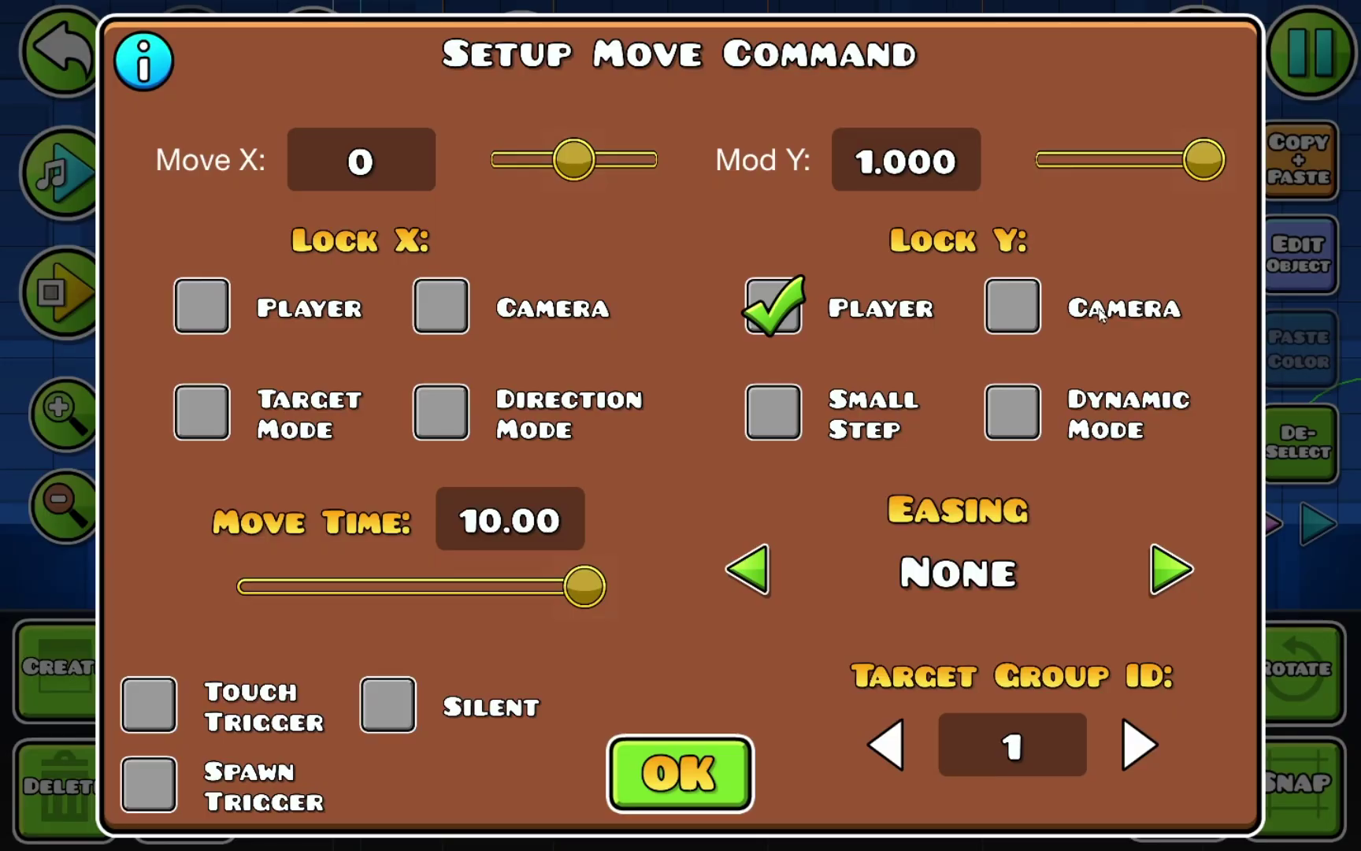
left_click(780, 315)
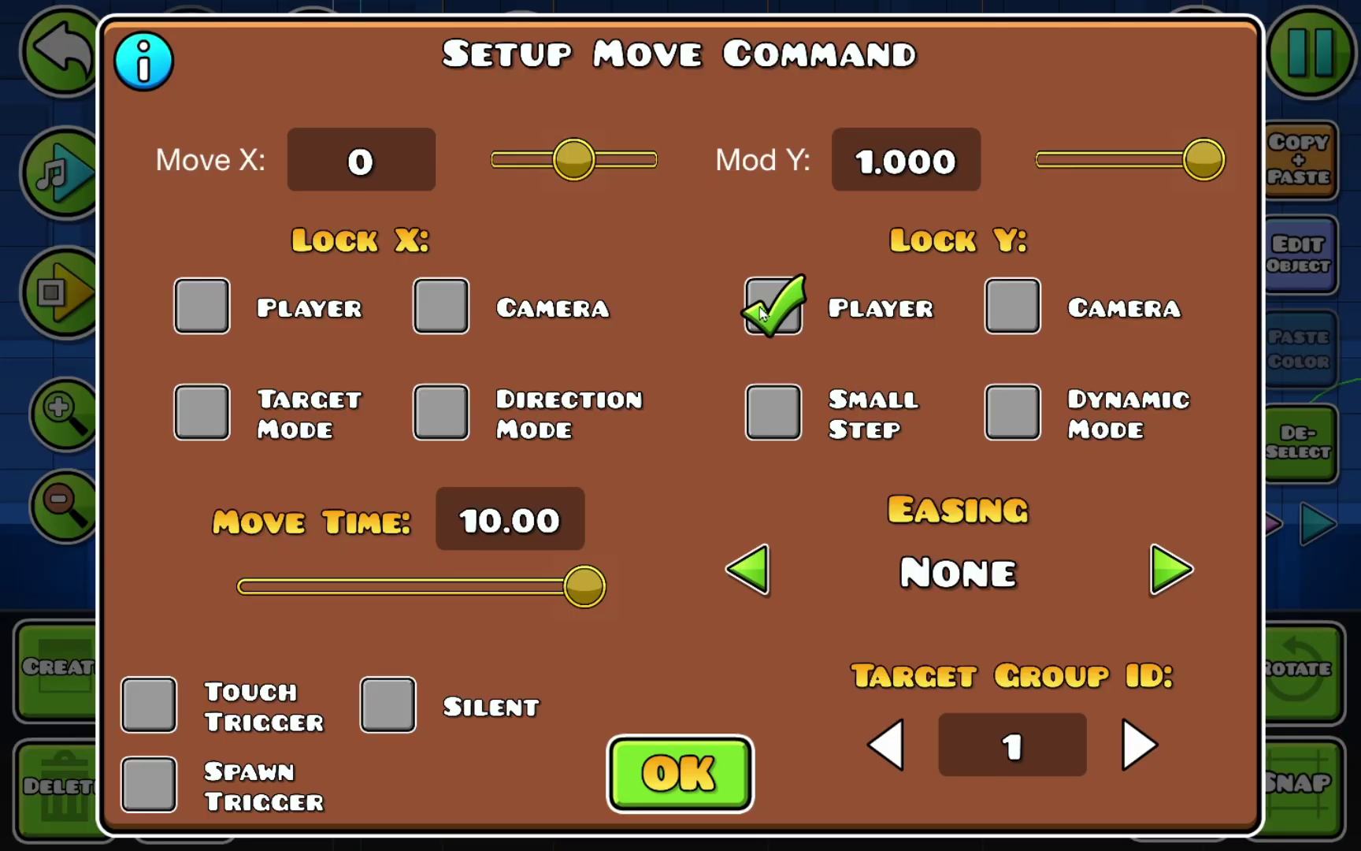
left_click(201, 306)
left_click(680, 773)
Step: Playtest the level twice to check how the block follows the player's X movement
key("Return")
left_click(687, 714)
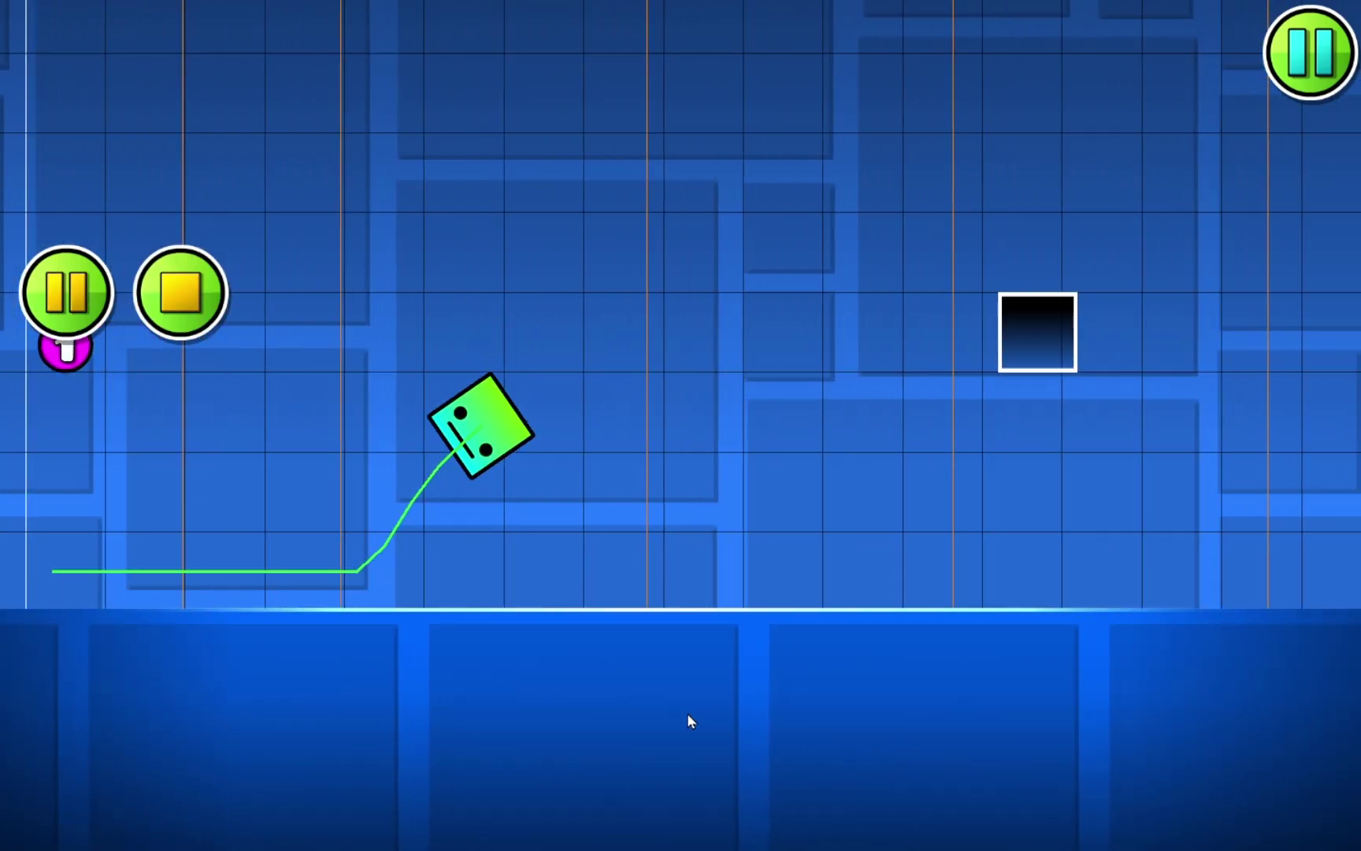
key("Return")
key("Return")
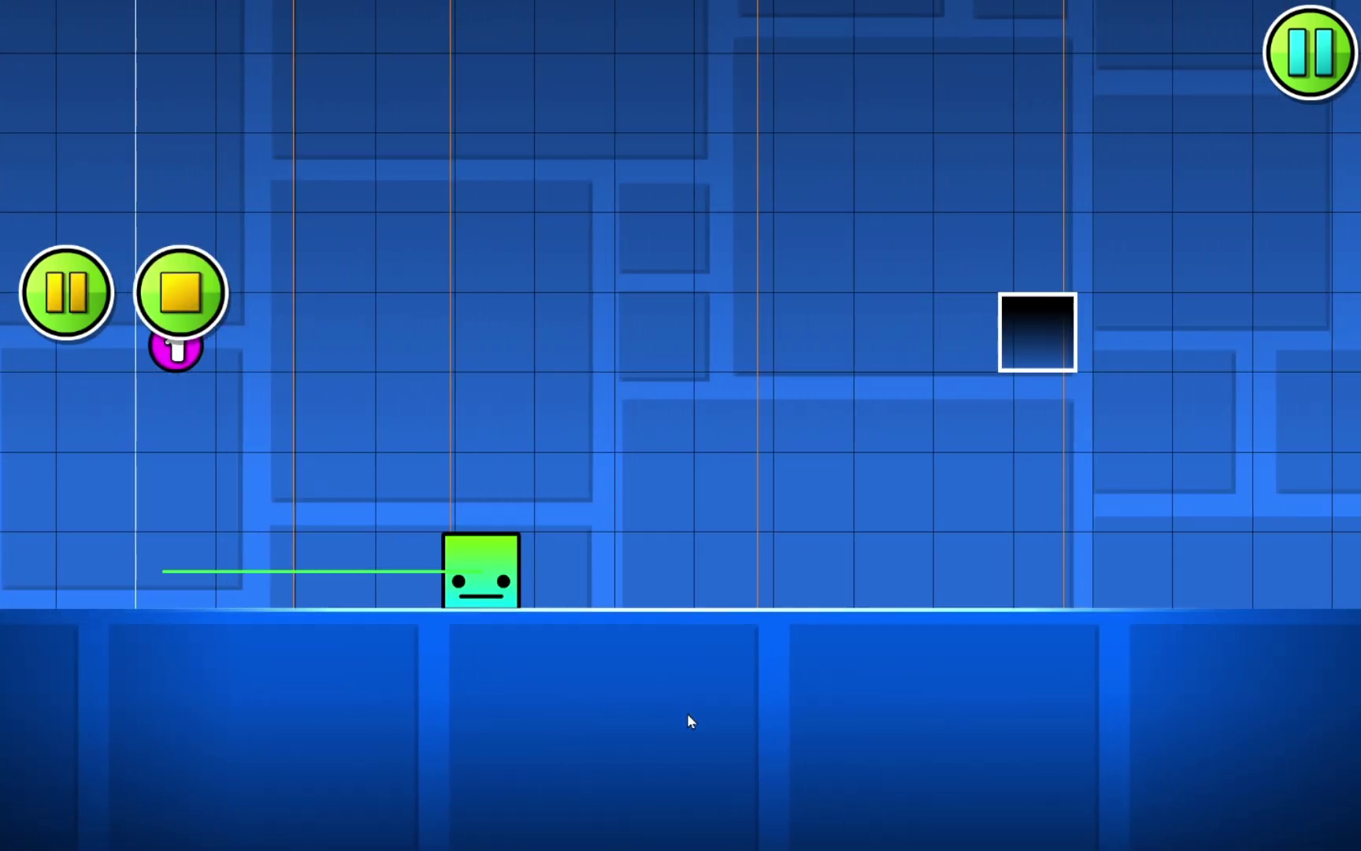
scroll(688, 717, "down", 3)
key("Return")
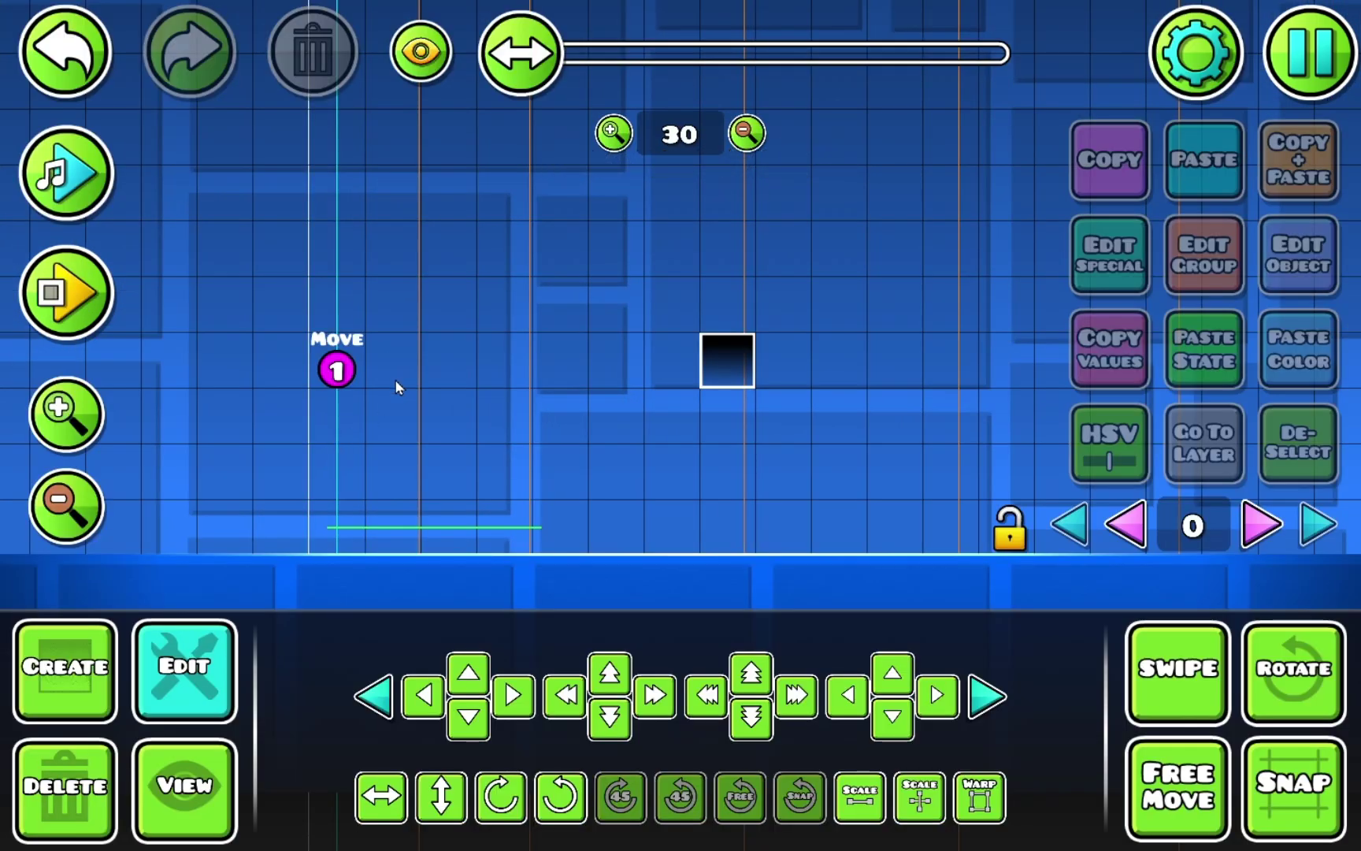
Step: Shift the Move trigger four grid cells to the right in total, playtesting after each adjustment
left_click(347, 380)
key("d")
key("Return")
key("Return")
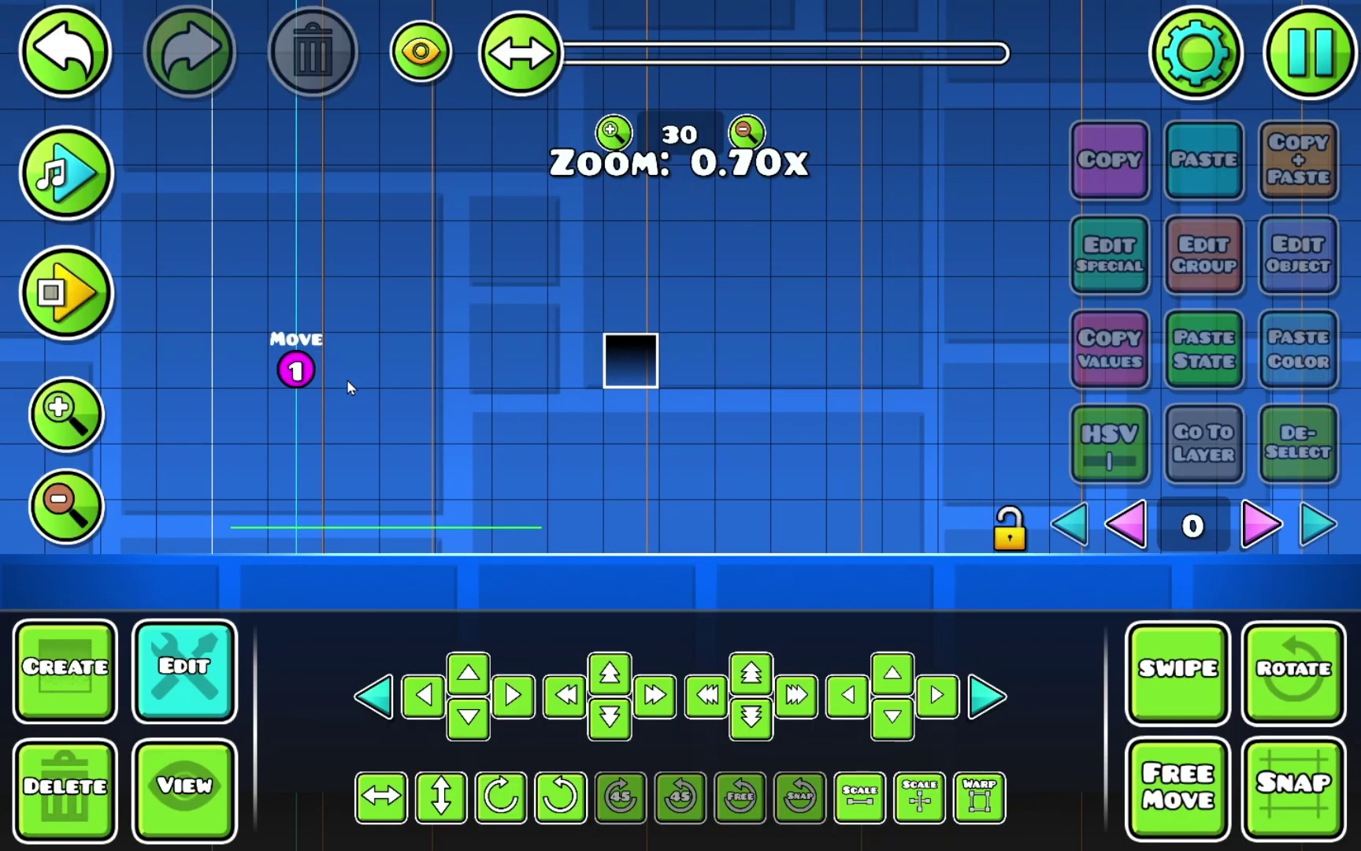
left_click(347, 379)
key("d")
key("d")
key("Return")
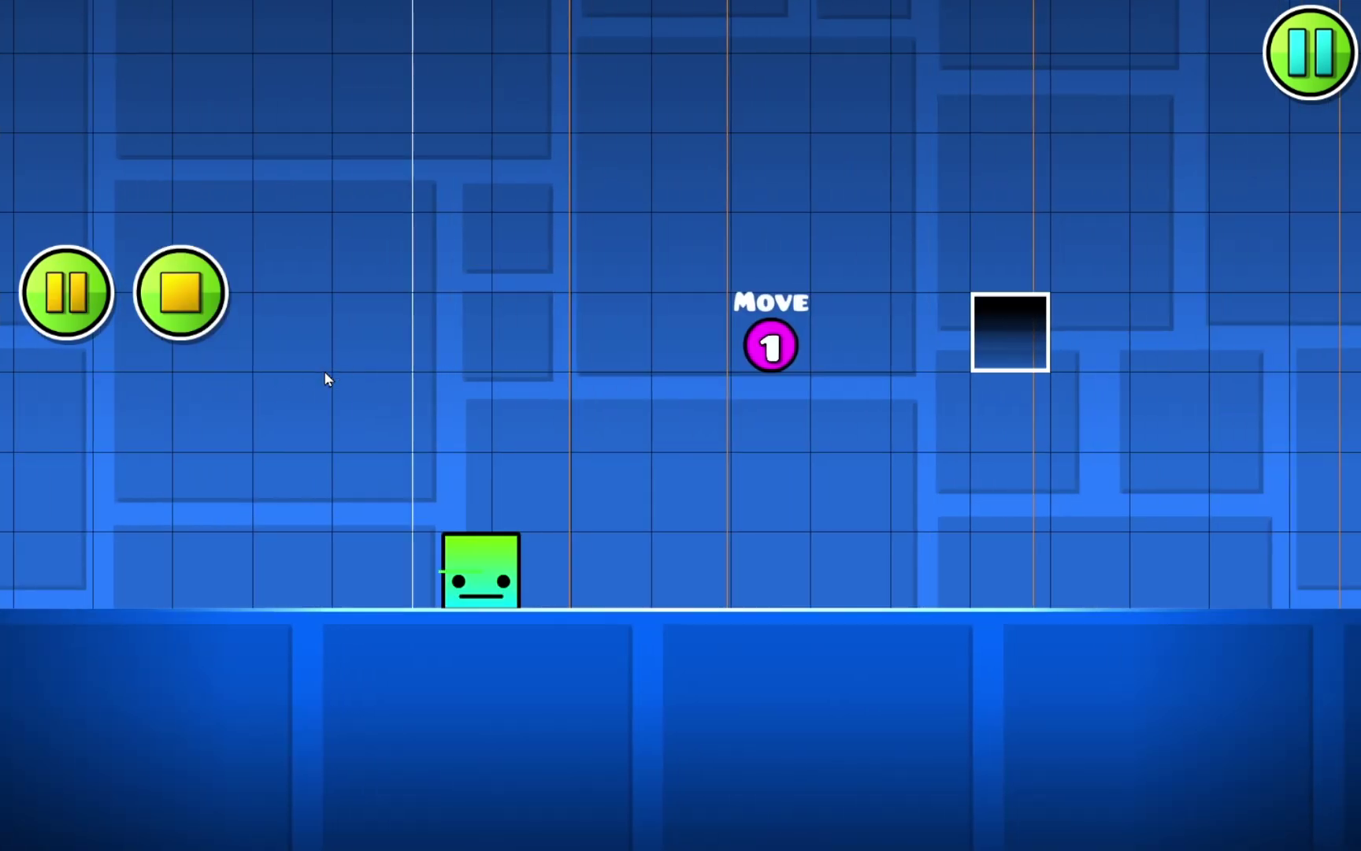
key("Return")
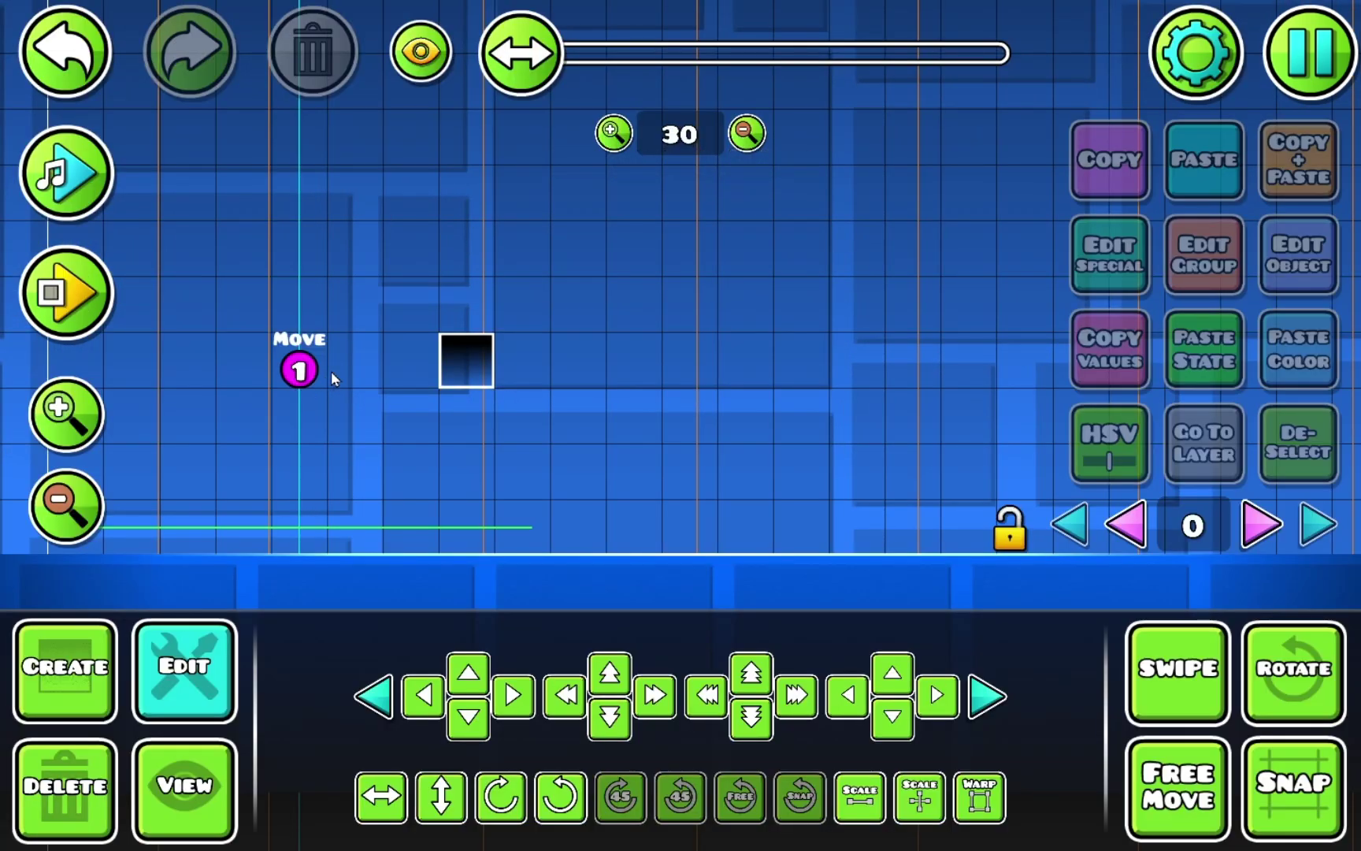
Step: Move the block down to the ground directly beneath the Move trigger and playtest the level
left_click(479, 384)
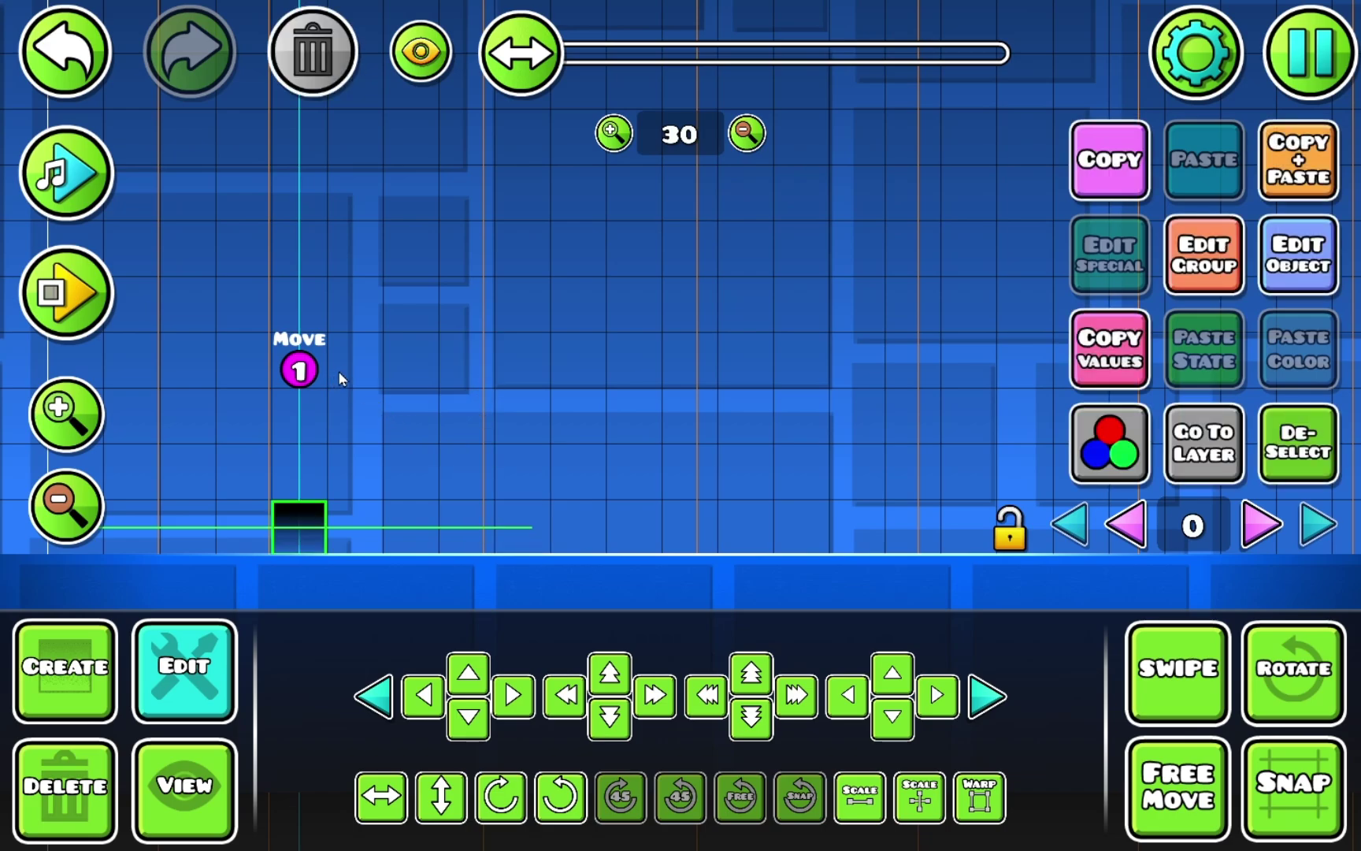
key("Return")
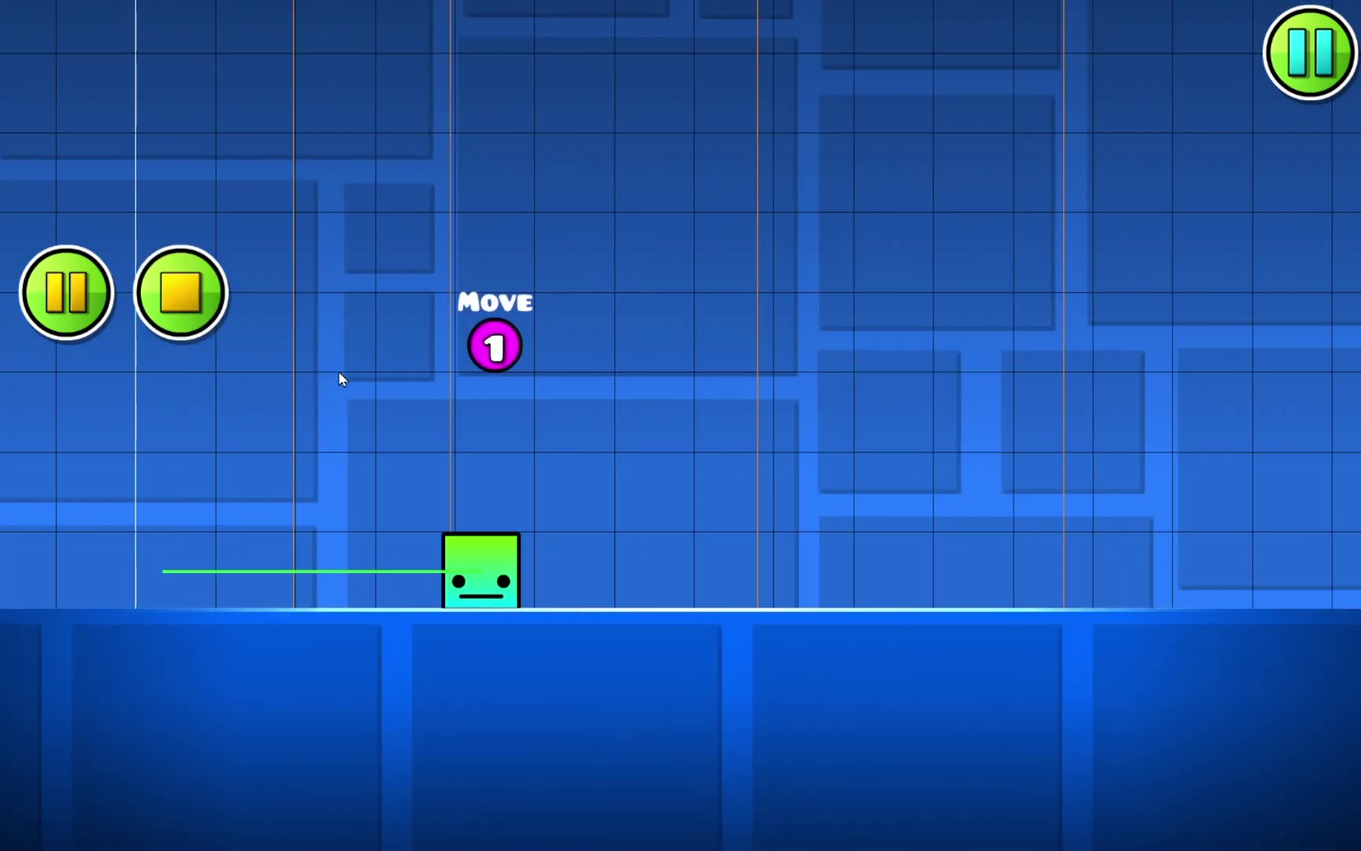
key("Return")
Step: Set the Move trigger's Move Y value to 100
left_click(290, 365)
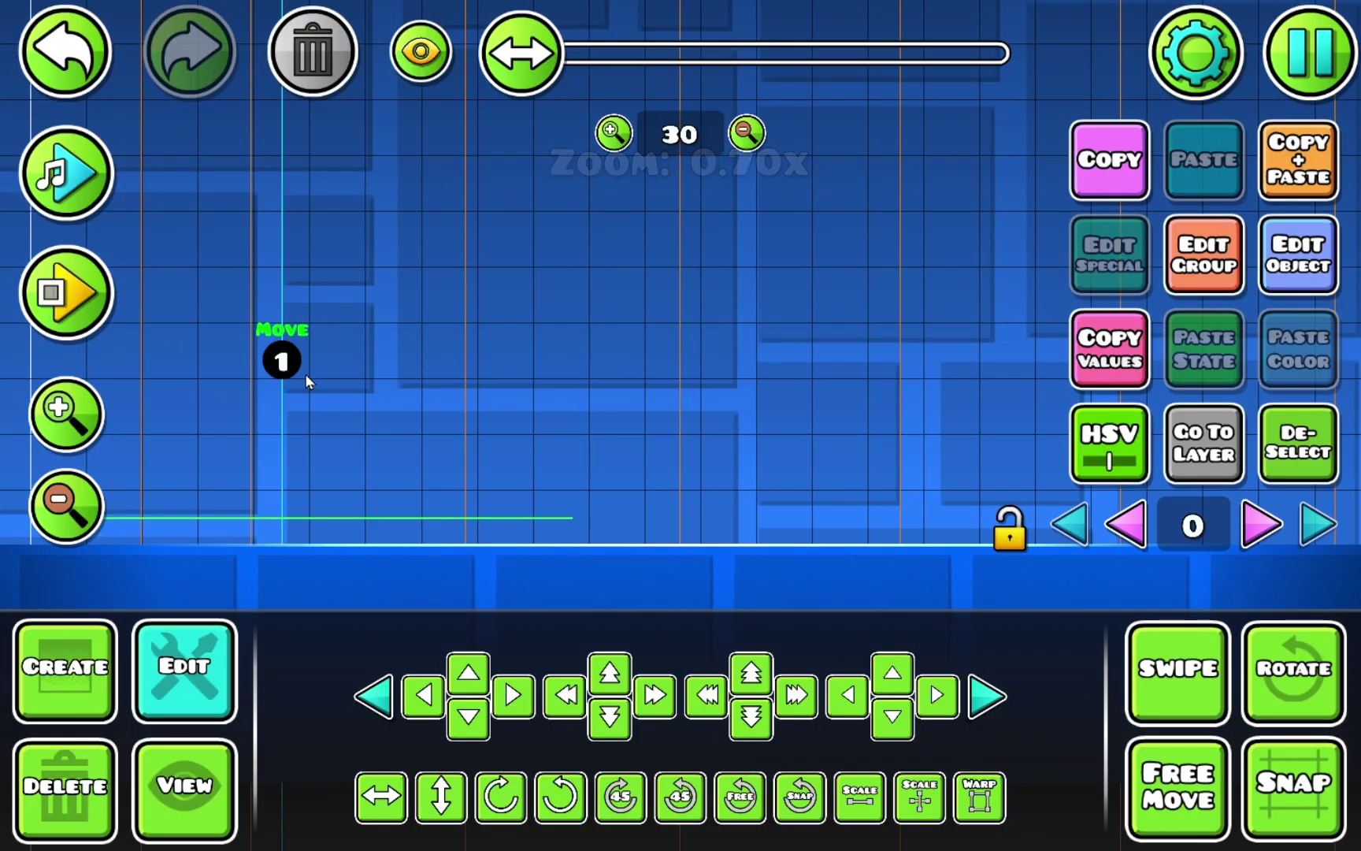
left_click(1265, 276)
left_click_drag(1122, 182, 1206, 181)
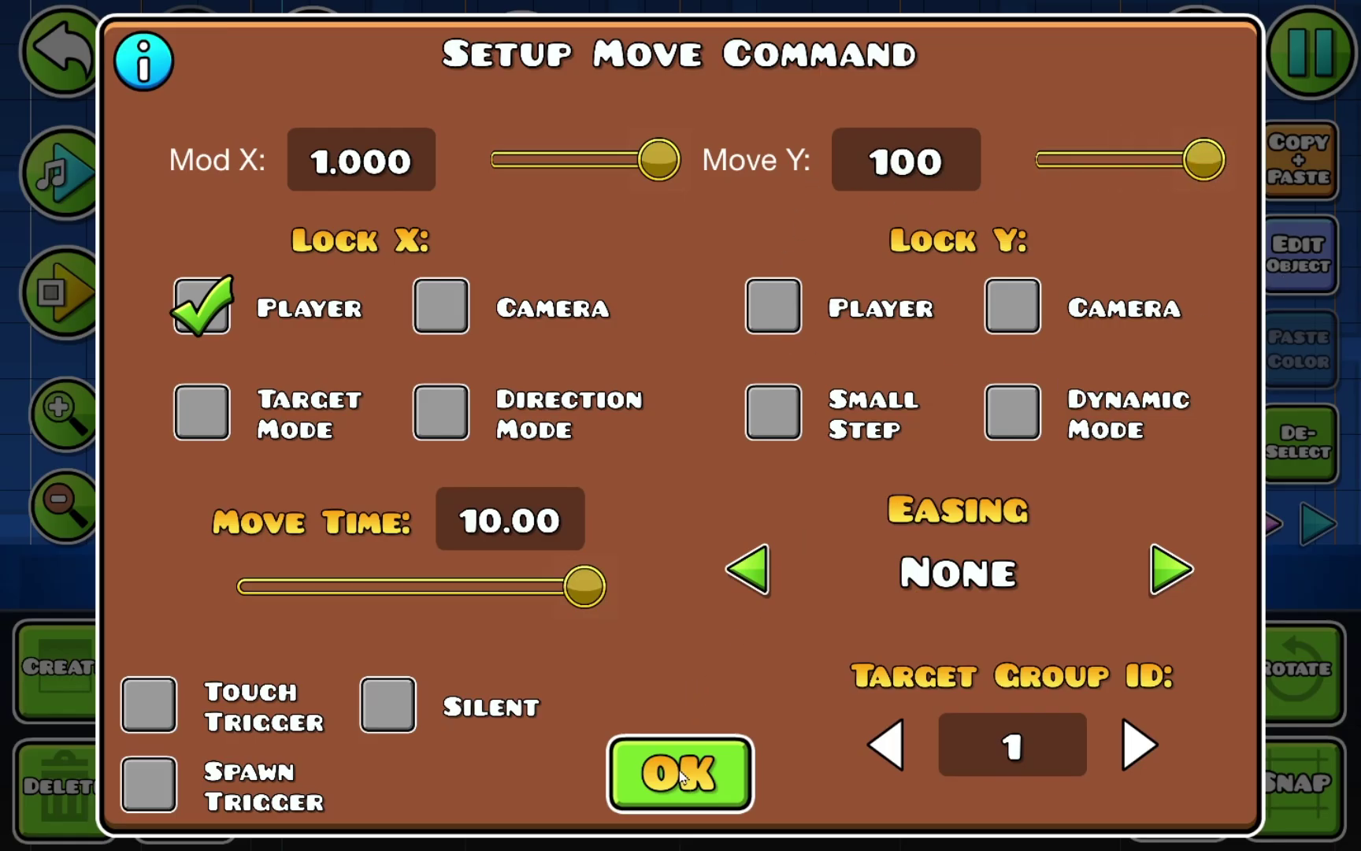
left_click(682, 777)
Step: Playtest the level, jumping repeatedly while the block follows the player and rises
key("Return")
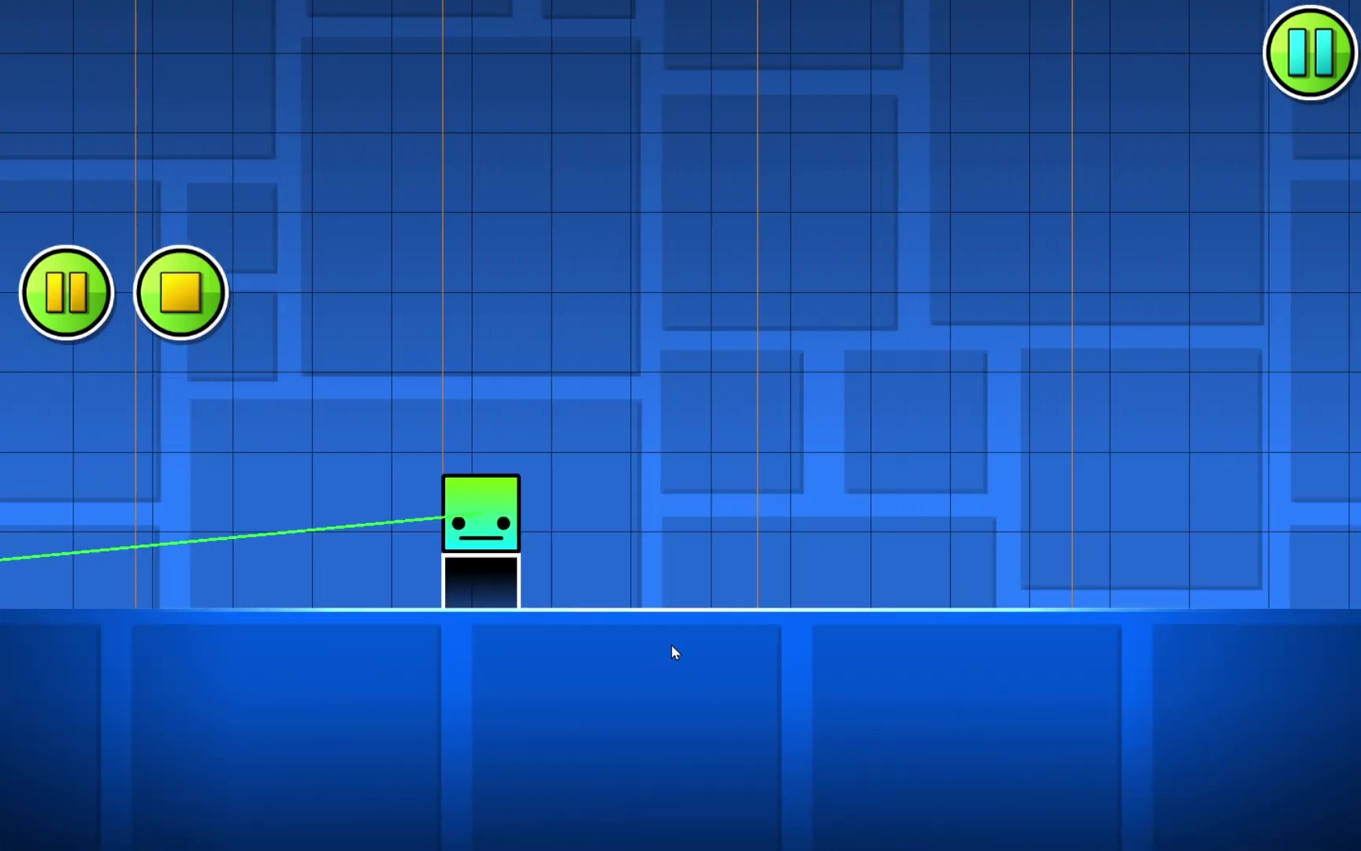
key("space")
key("space")
key("space")
key("space")
key("space")
key("space")
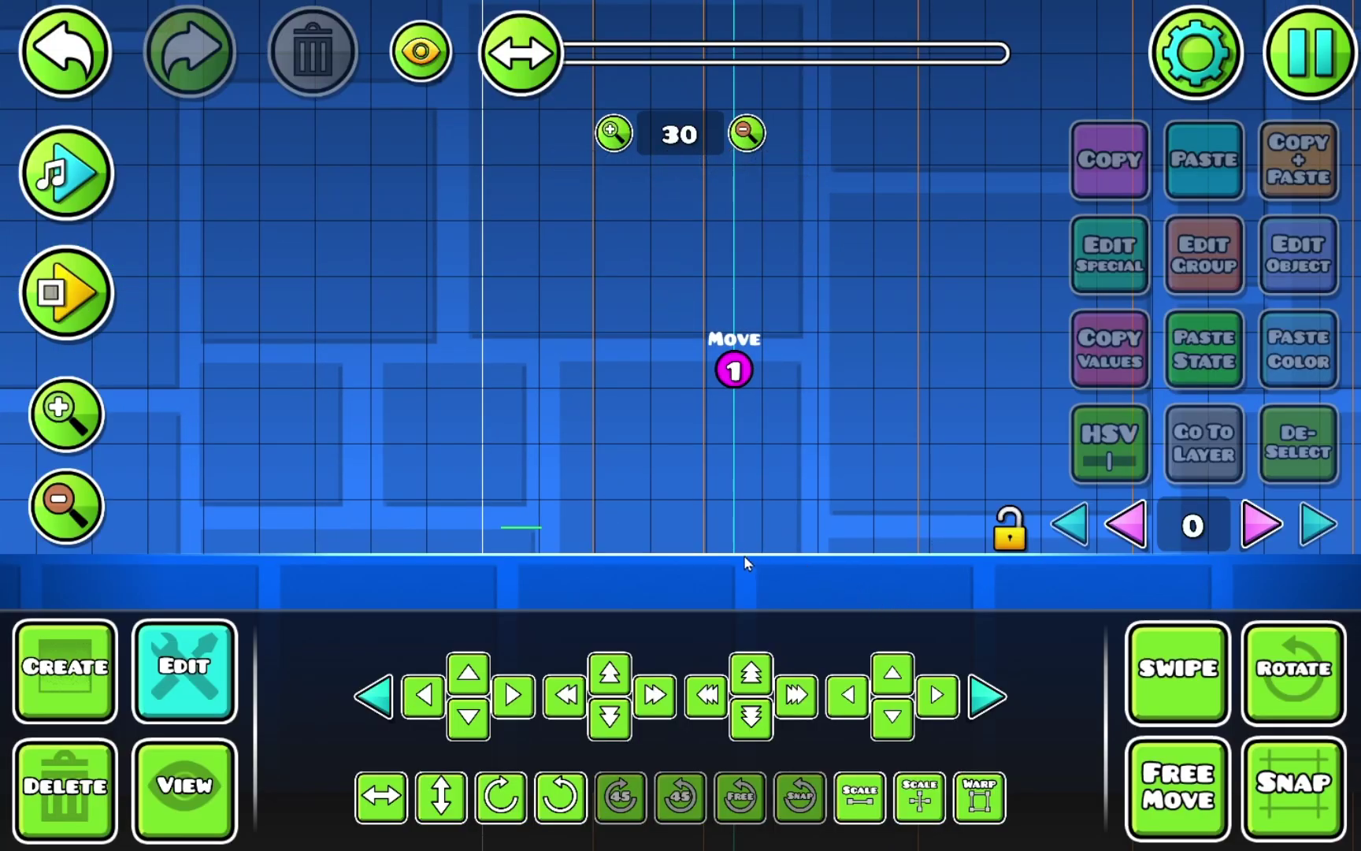
Step: Shift the Move trigger seven grid cells to the left, ahead of the level start
left_click(738, 574)
left_click(734, 377)
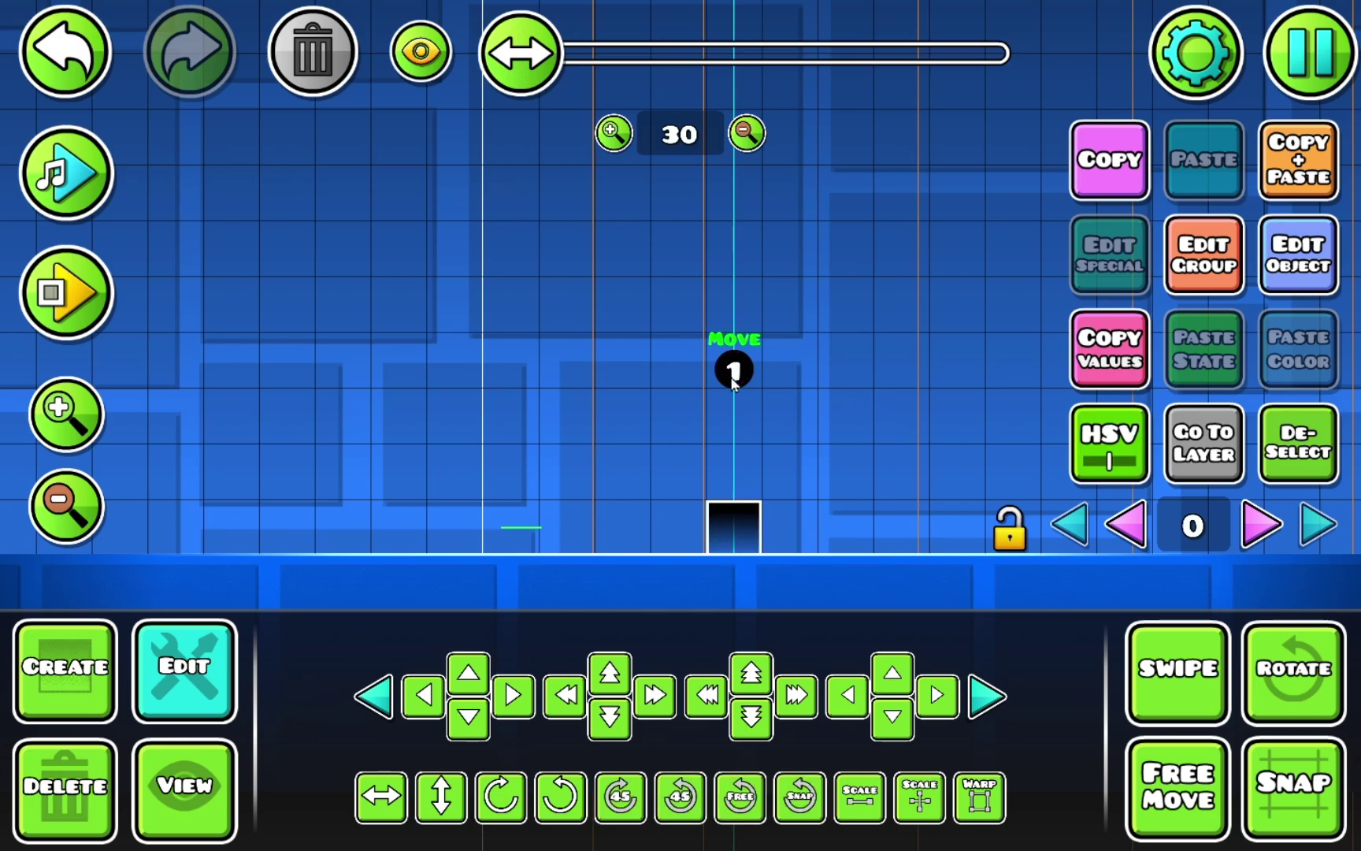
key("a")
key("a")
key("a")
key("a")
key("a")
key("a")
key("a")
Step: Turn off the Move trigger's X player lock and clear its Move X and Move Y values
left_click(1288, 269)
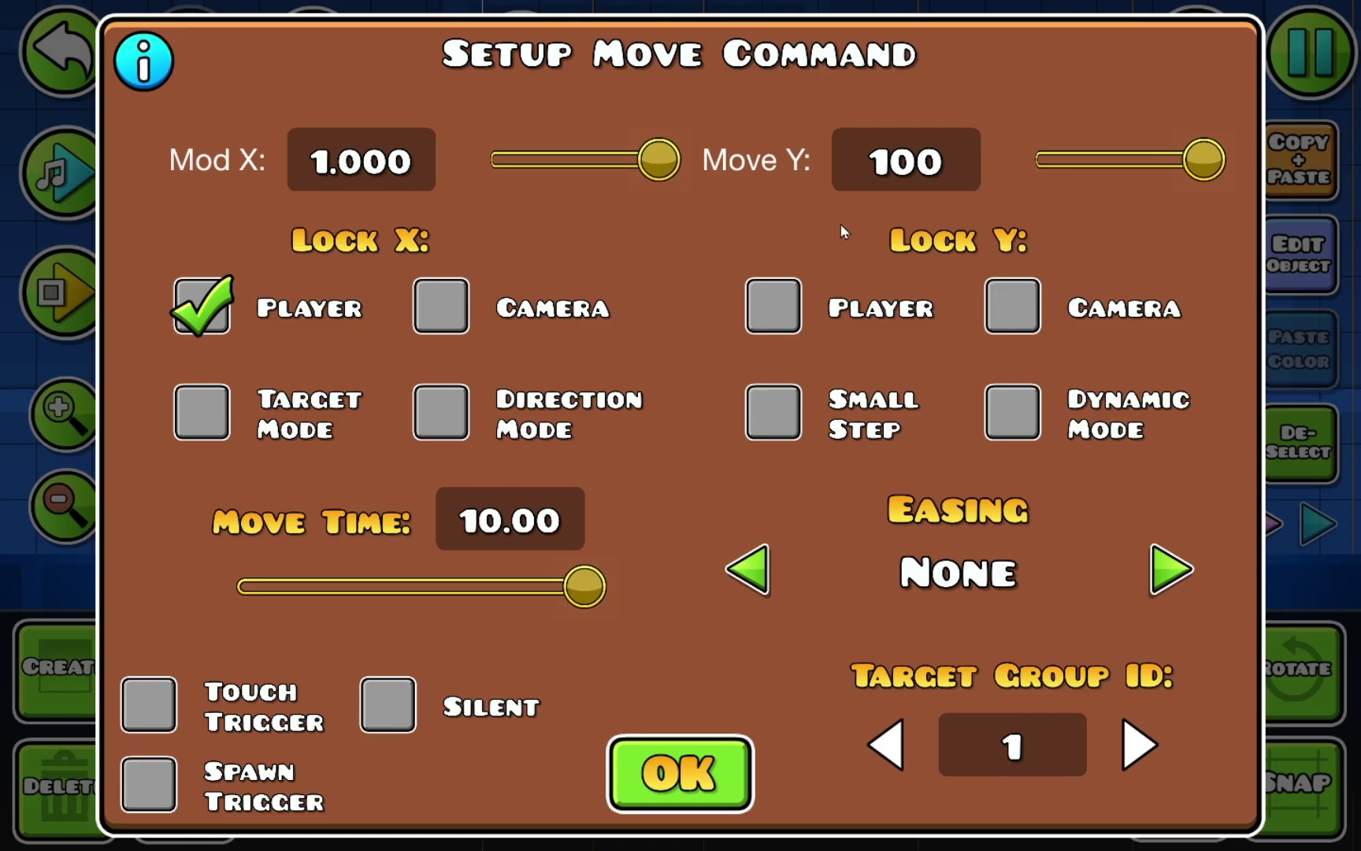
left_click_drag(1204, 160, 1106, 160)
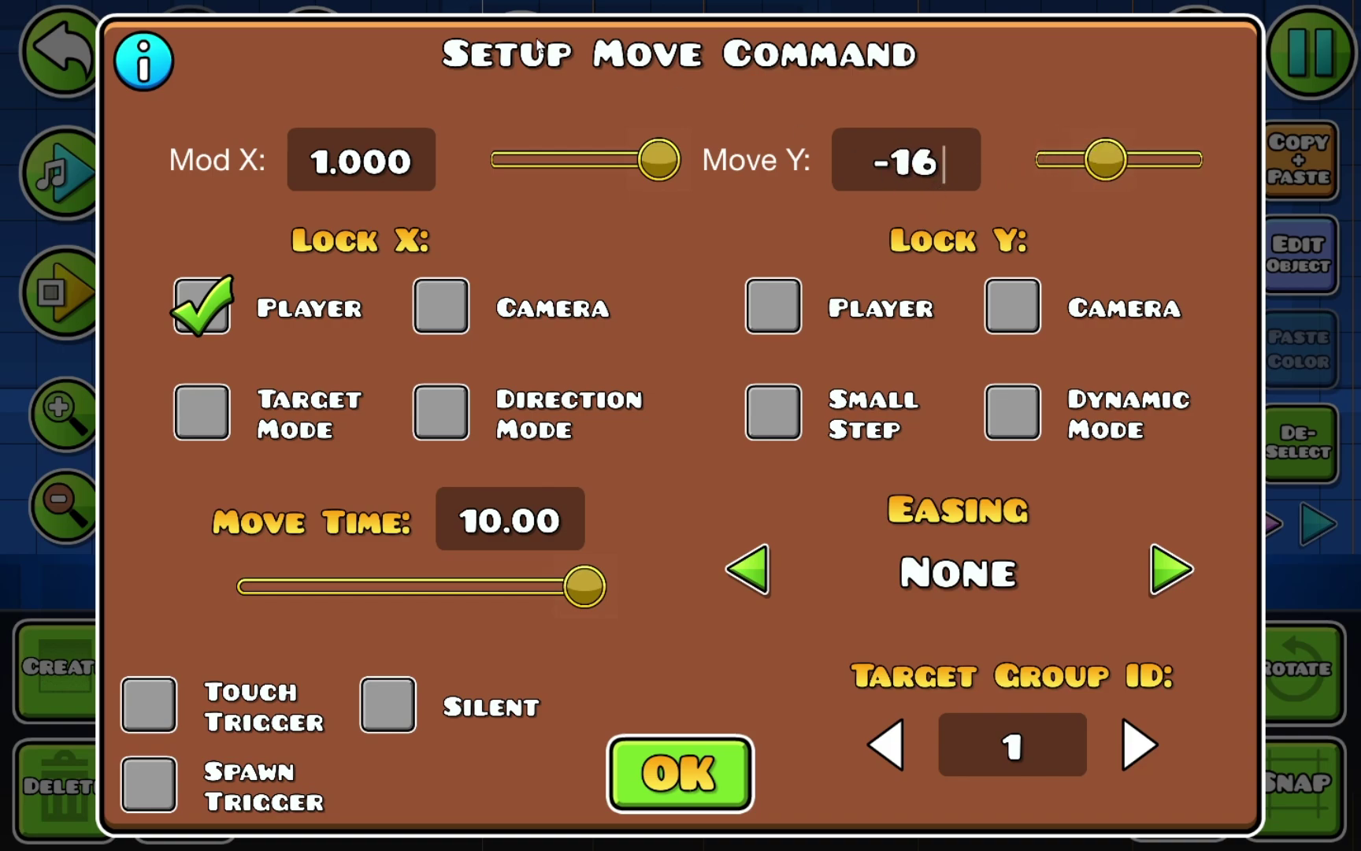
key("BackSpace")
key("BackSpace")
key("BackSpace")
left_click(361, 160)
key("BackSpace")
key("BackSpace")
left_click(206, 316)
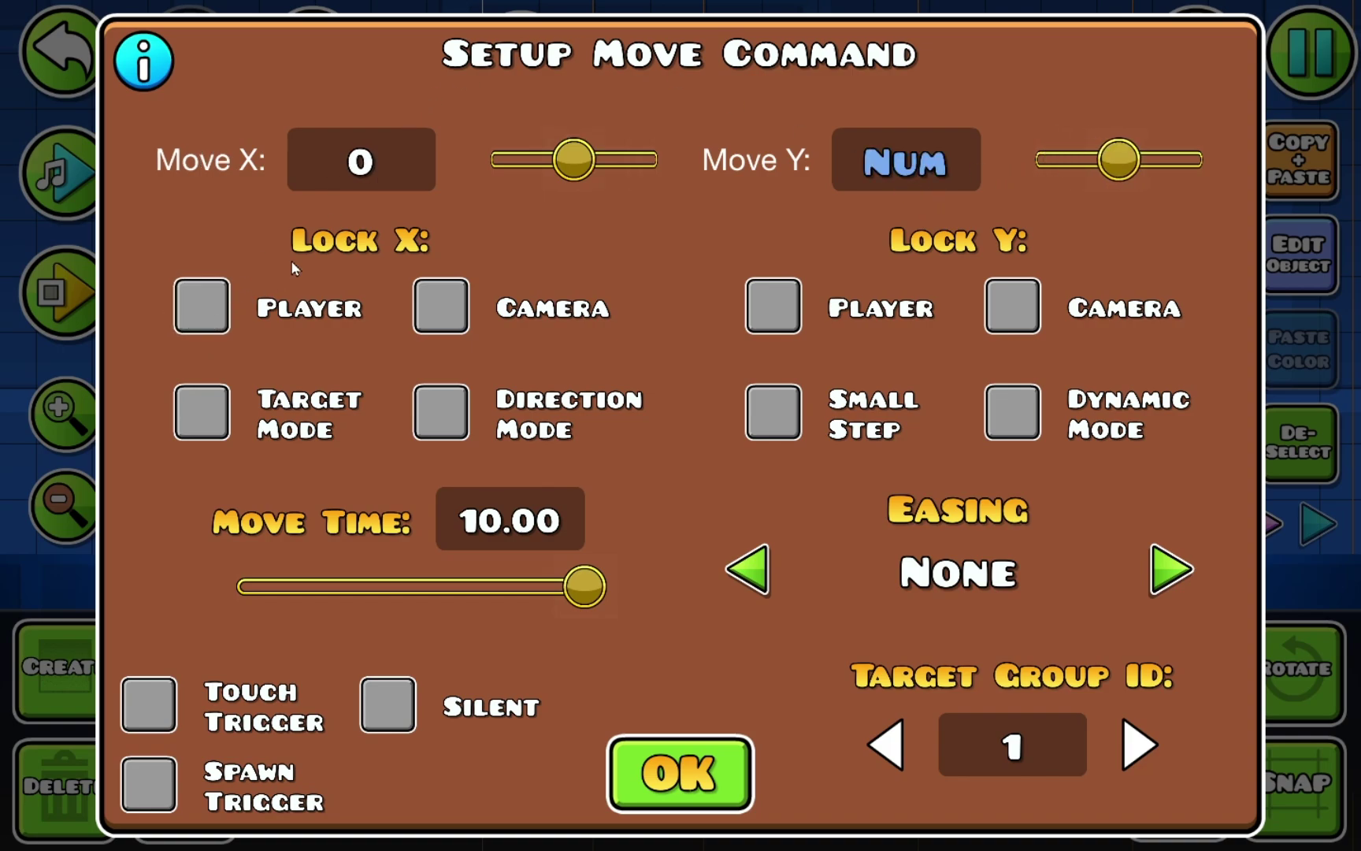
key("BackSpace")
Step: Set the Move trigger's Move Y value to 1 and accept the settings
left_click(945, 182)
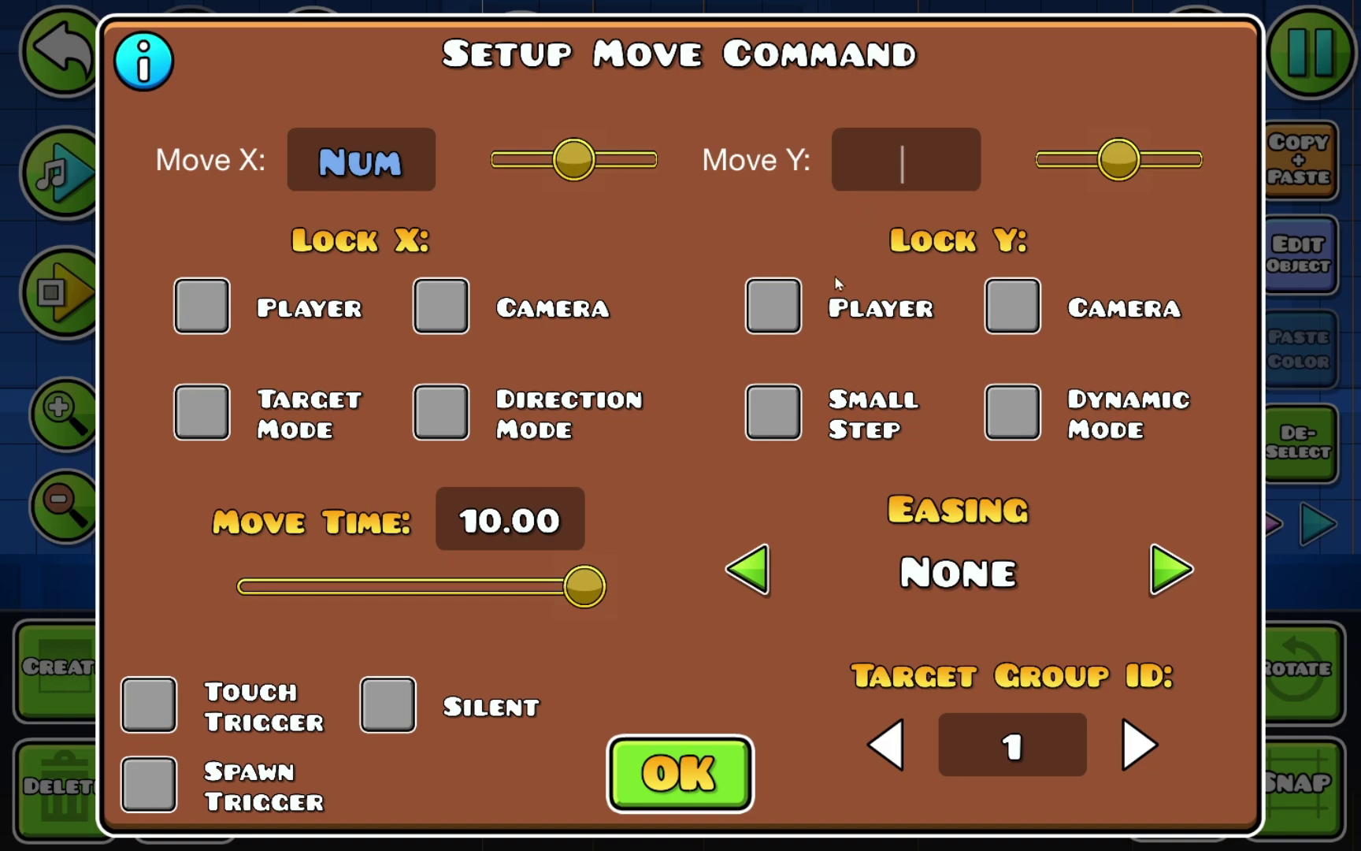
type("1")
left_click(703, 769)
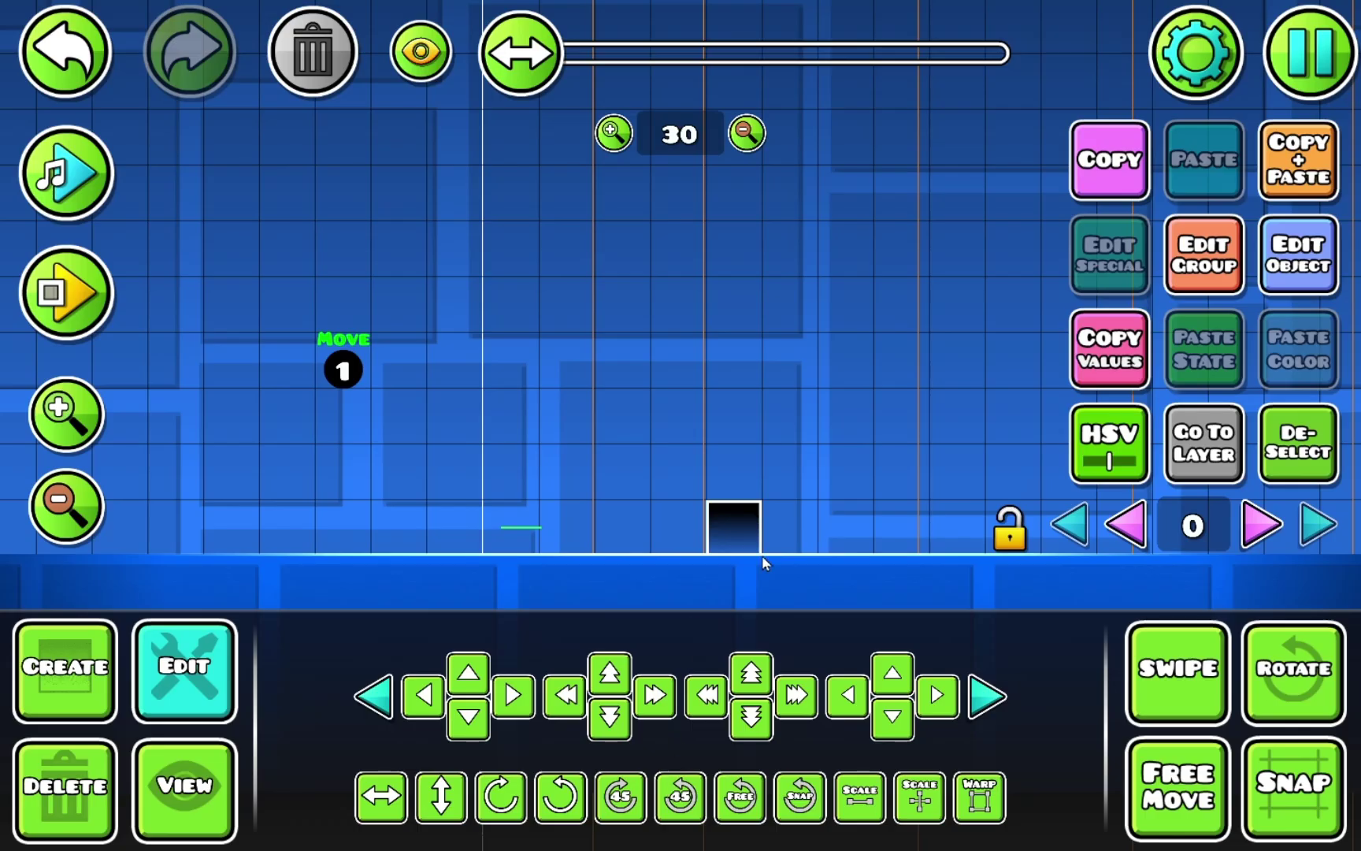
Step: Playtest the level twice to check the grouped block's movement
key("Return")
key("Return")
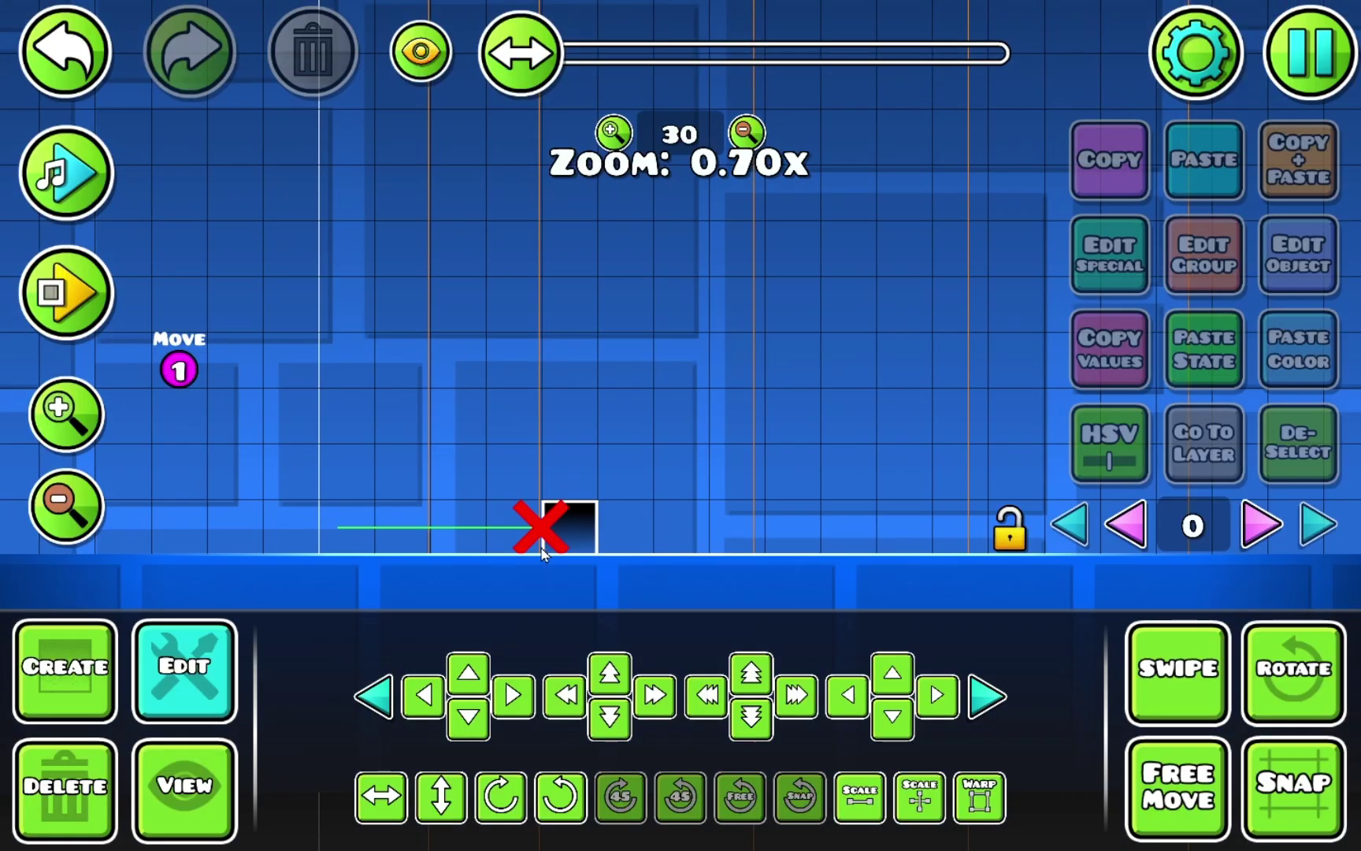
key("Return")
key("Return")
Step: Shift the Move trigger three grid cells to the right, just past the level start, and playtest it
left_click(205, 382)
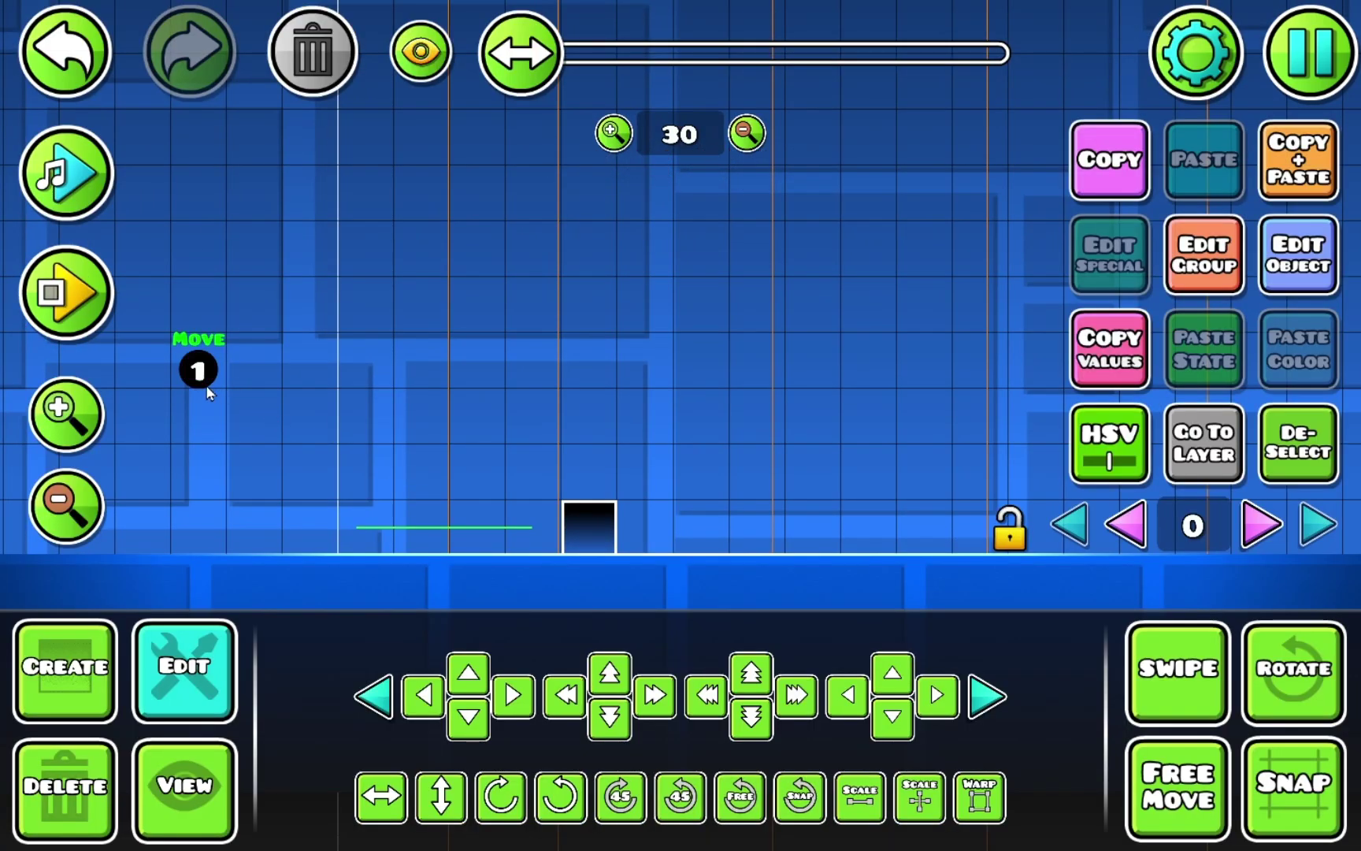
key("d")
key("d")
key("d")
key("Return")
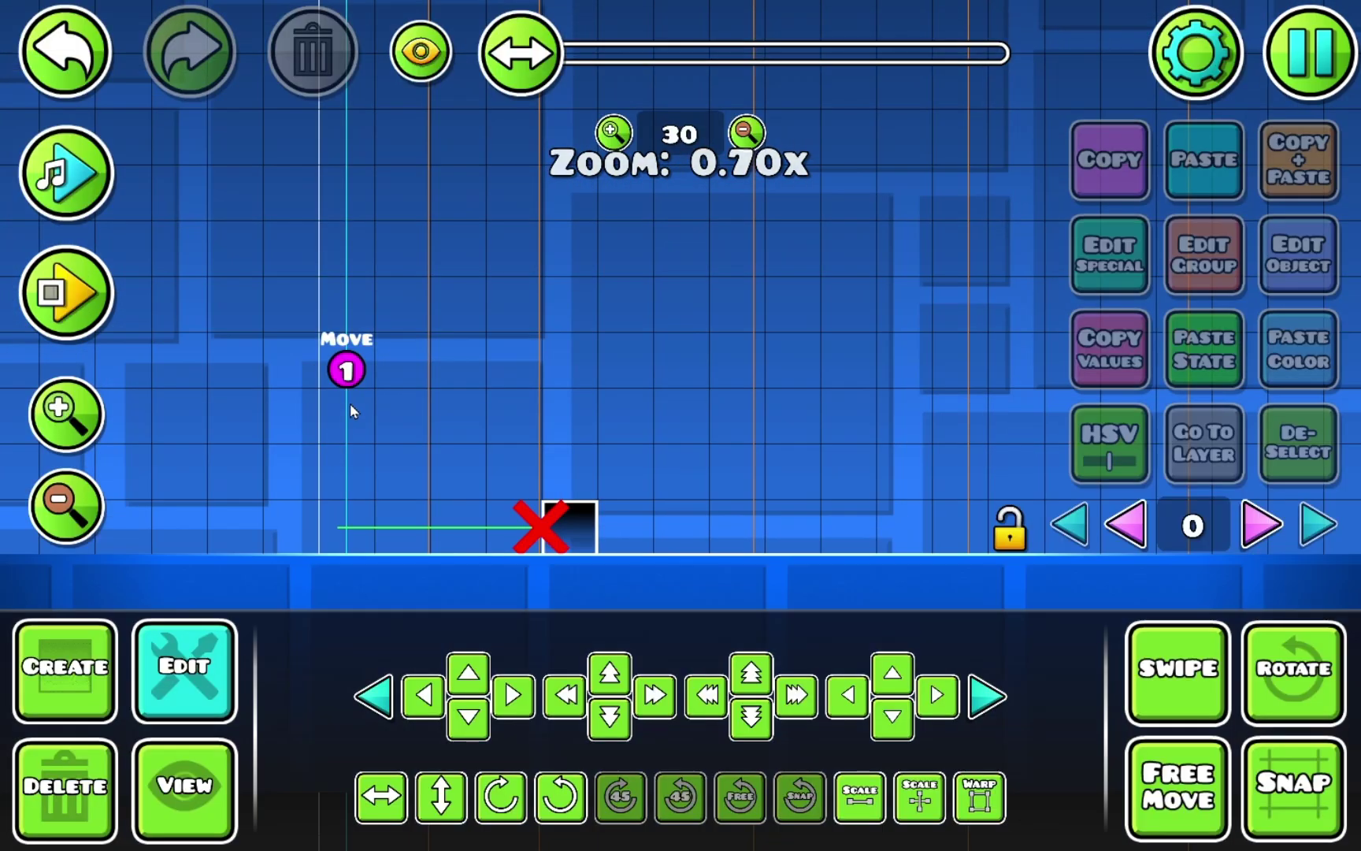
Step: Review the Move trigger's distance and time settings and accept them
left_click(348, 374)
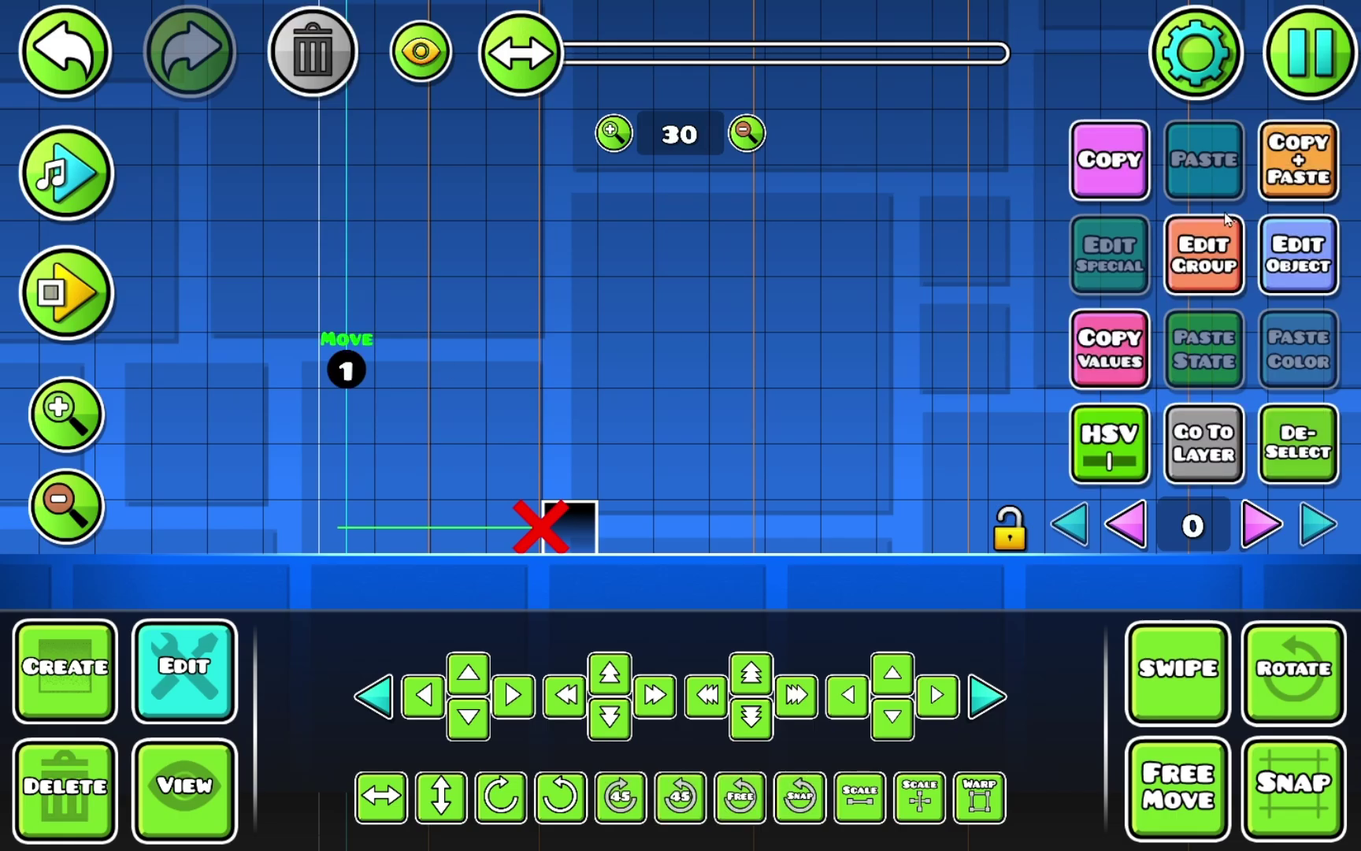
left_click(1298, 255)
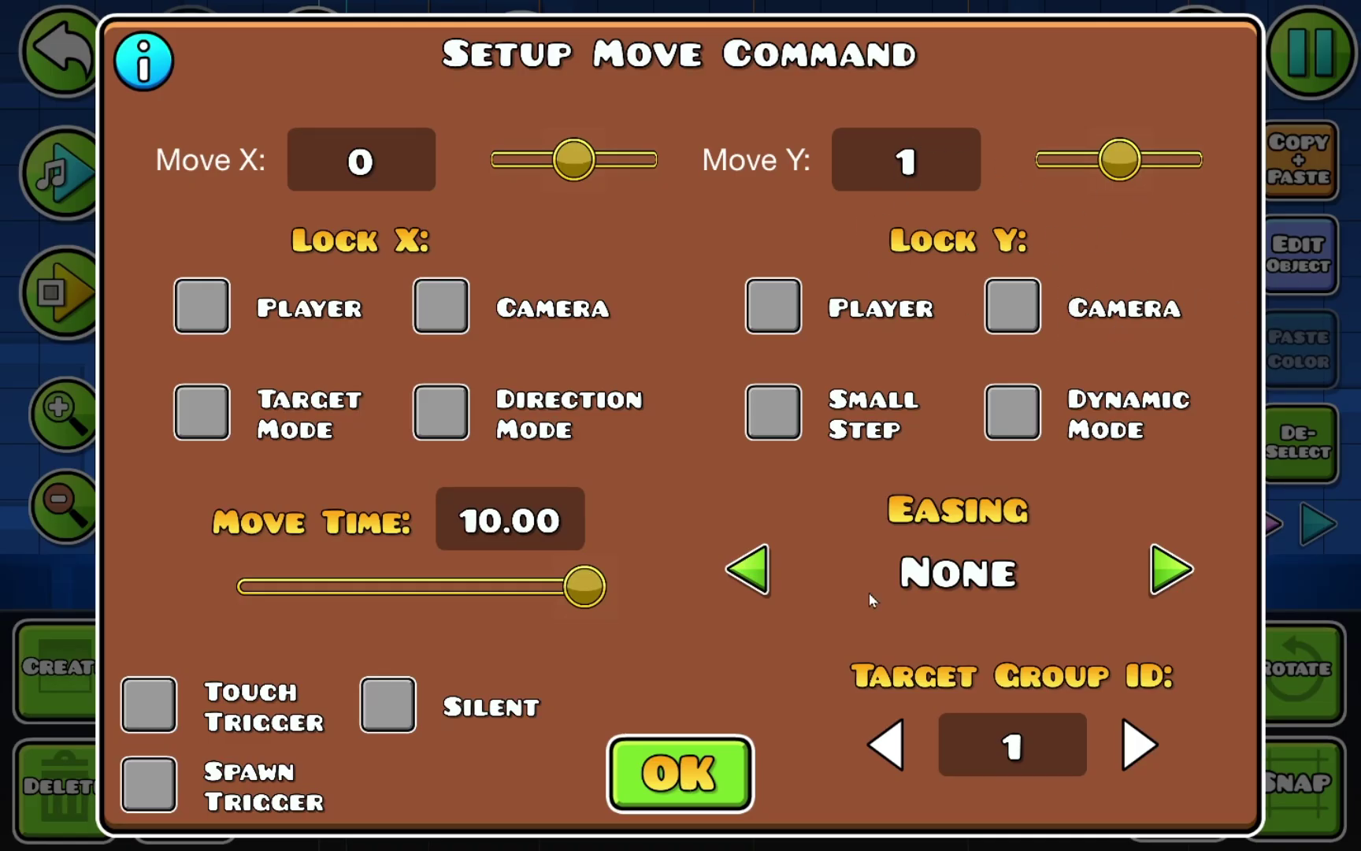
left_click(682, 780)
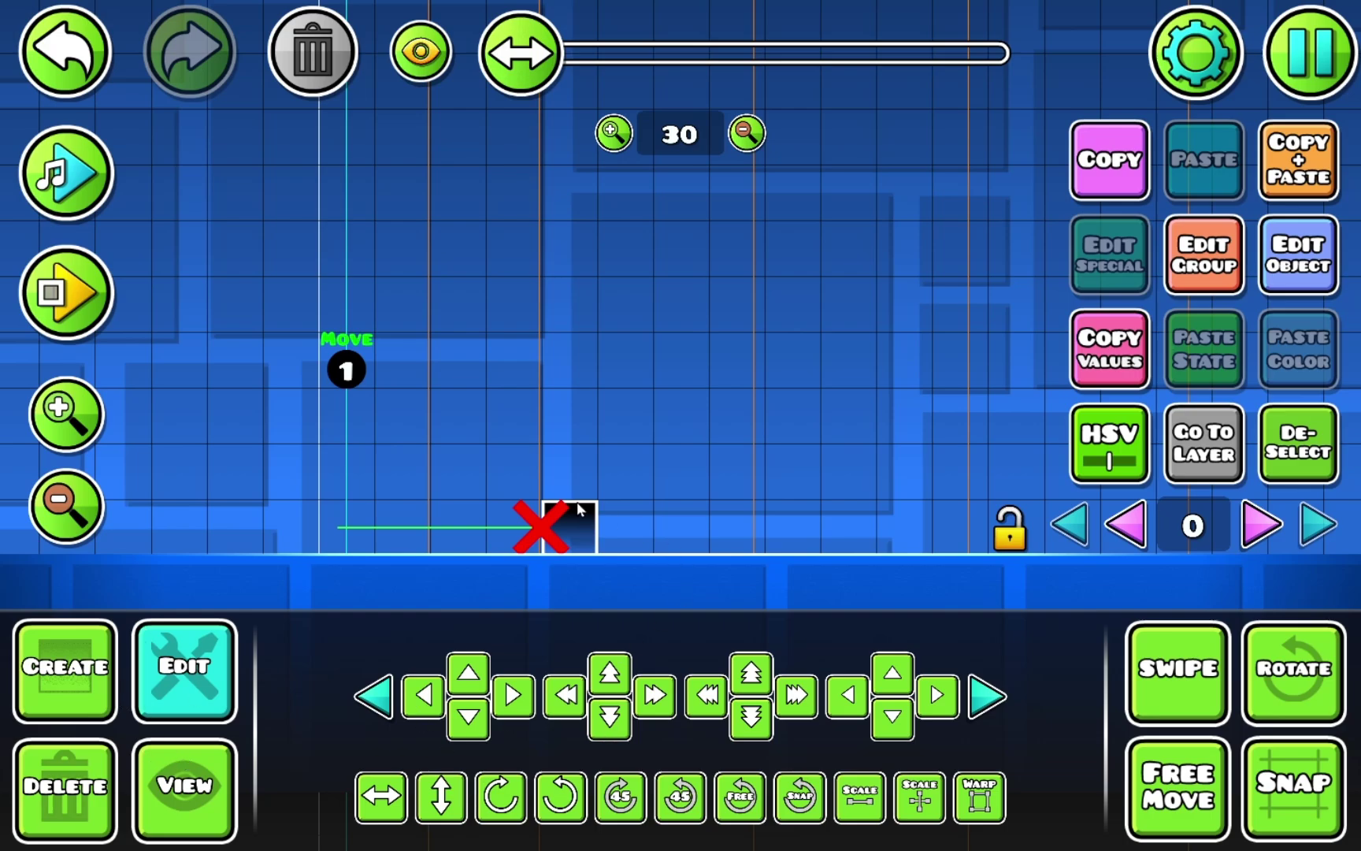
Step: Nudge the block up and back down by the smallest step and by one full grid cell, and deselect it
left_click(579, 540)
left_click(892, 674)
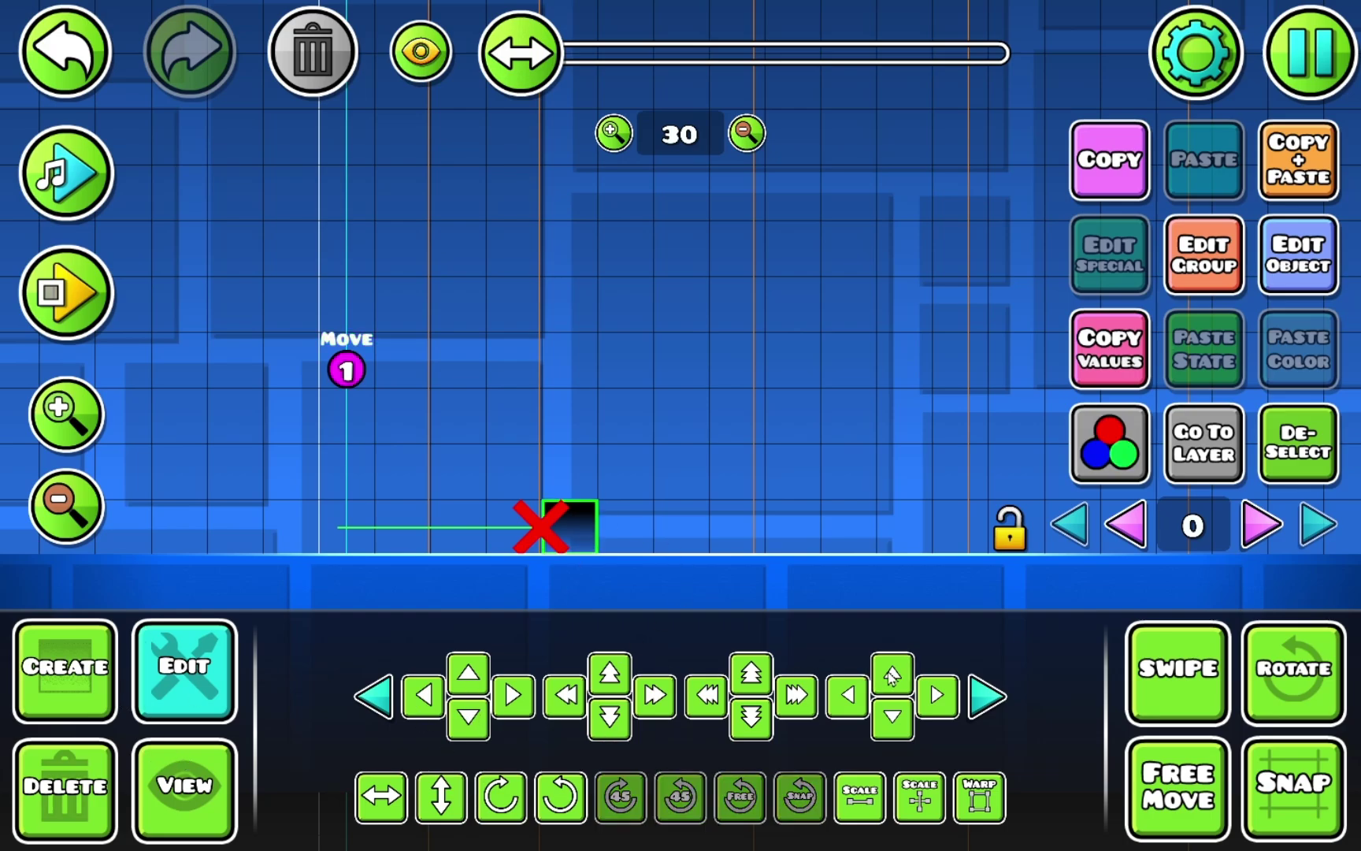
left_click(890, 726)
left_click(472, 680)
left_click(477, 715)
left_click(891, 671)
left_click(890, 720)
left_click(1285, 470)
Step: Set the Move trigger's Move Y value to 10 and playtest the level
left_click(331, 367)
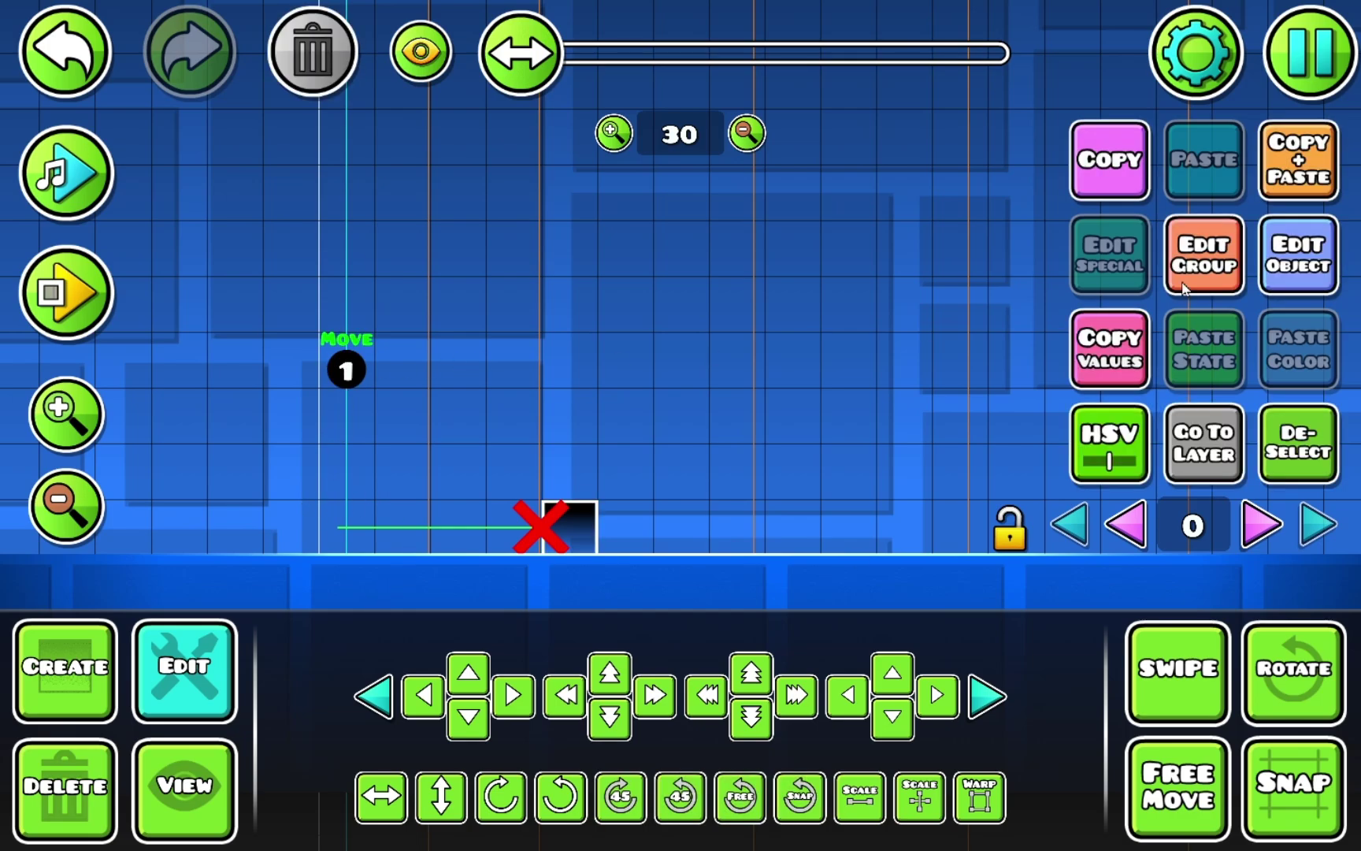
left_click(1292, 266)
left_click(937, 146)
type("1")
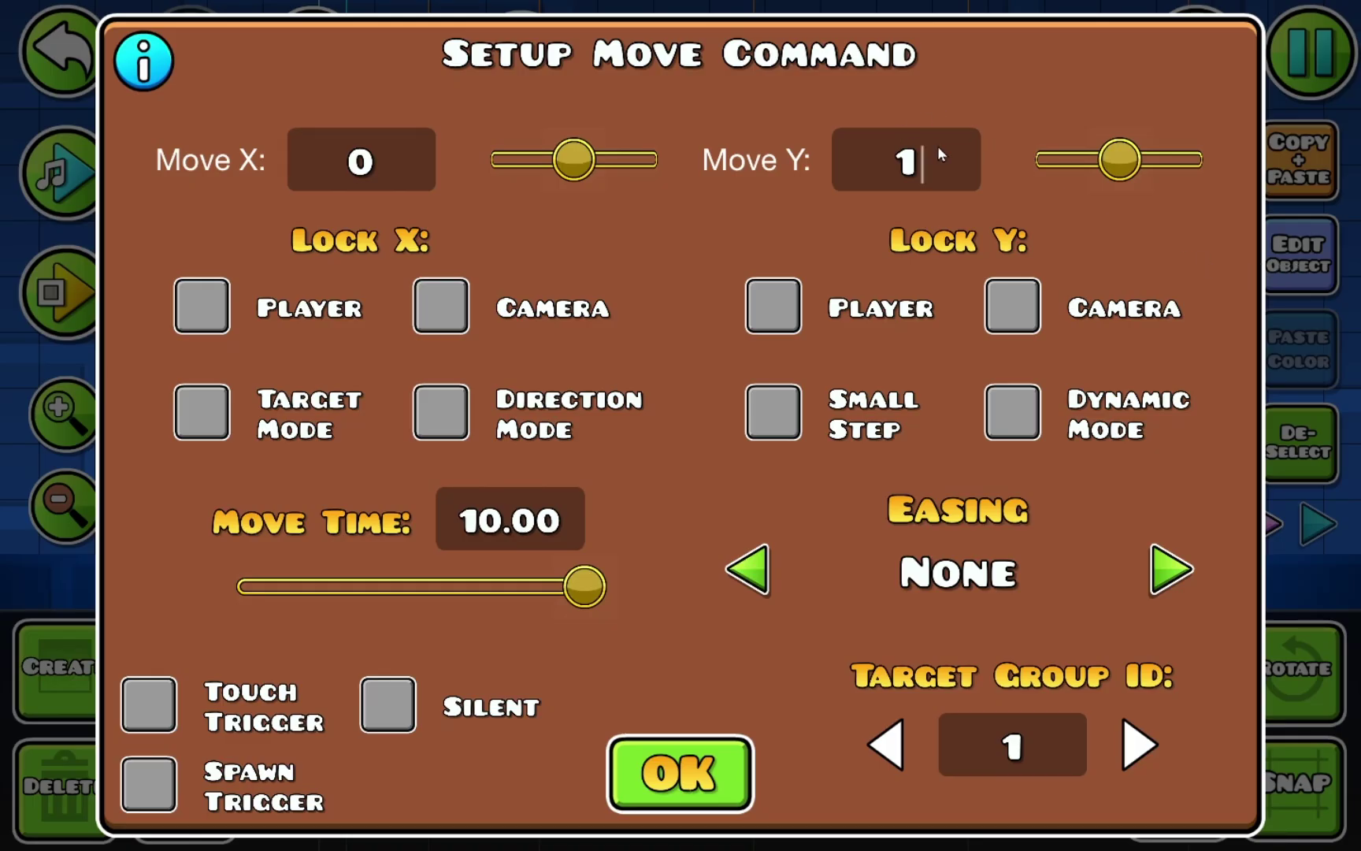
type("0")
left_click(704, 788)
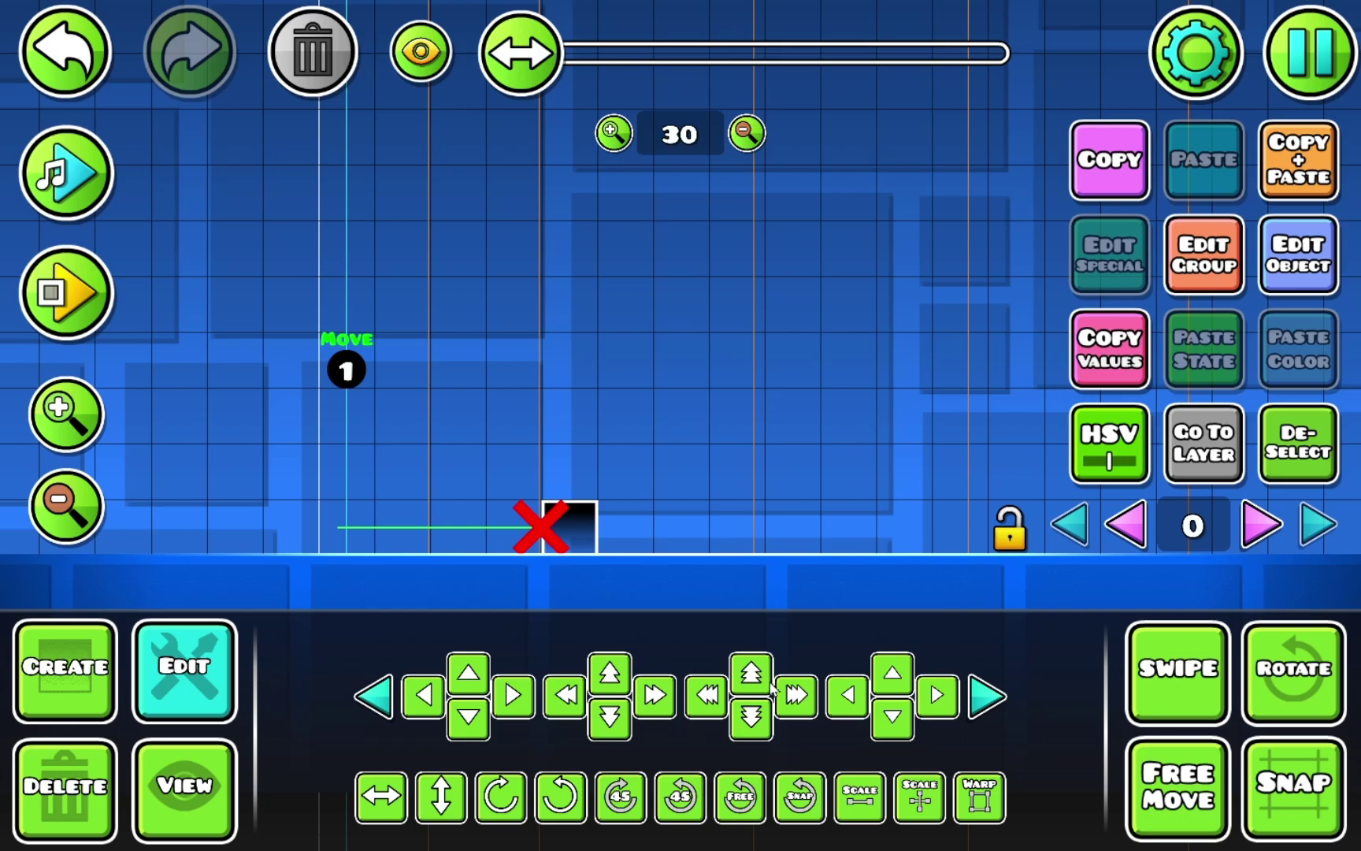
key("Return")
key("Return")
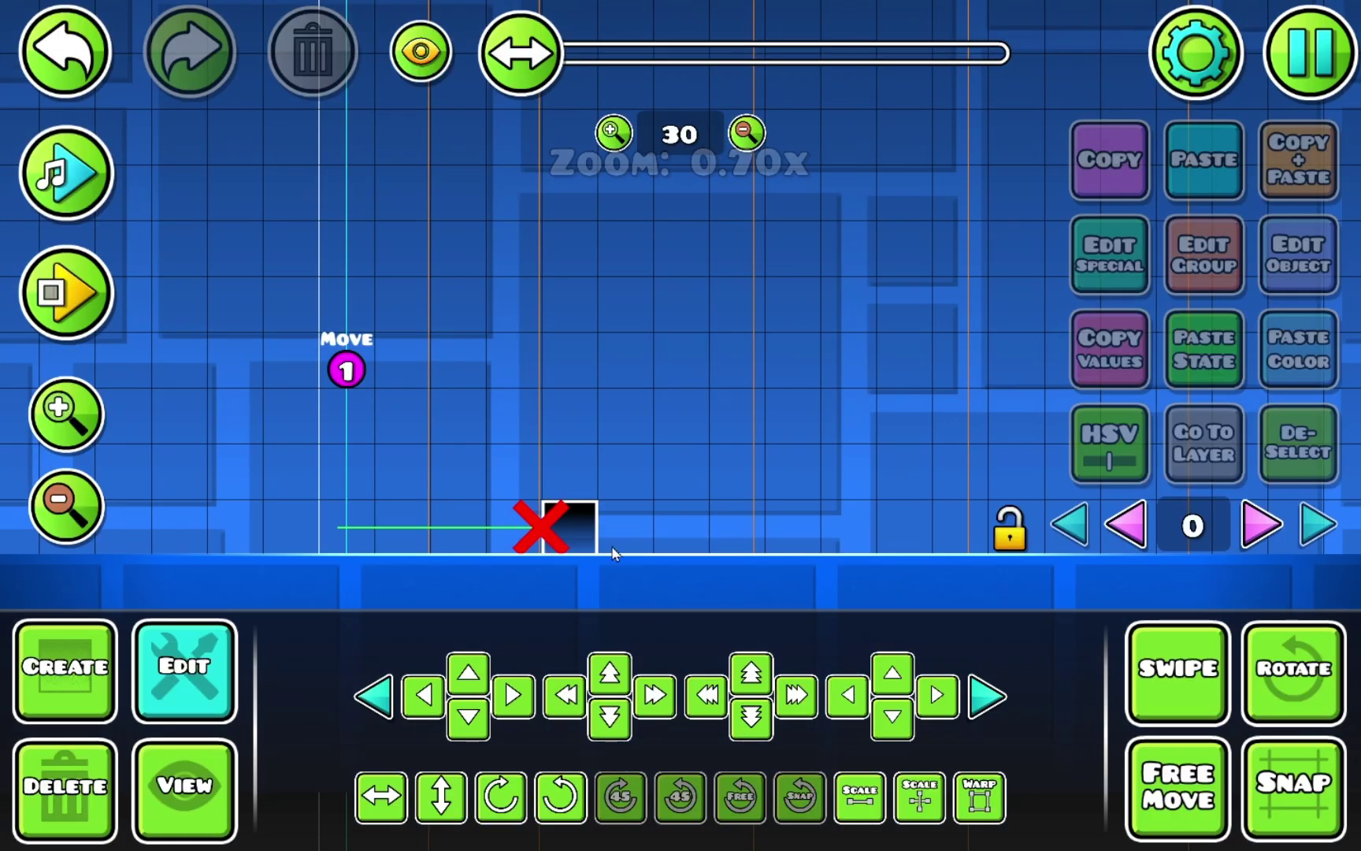
Step: Set the Move trigger's Move Time to 0.00 and accept the settings
left_click(349, 367)
left_click(1273, 241)
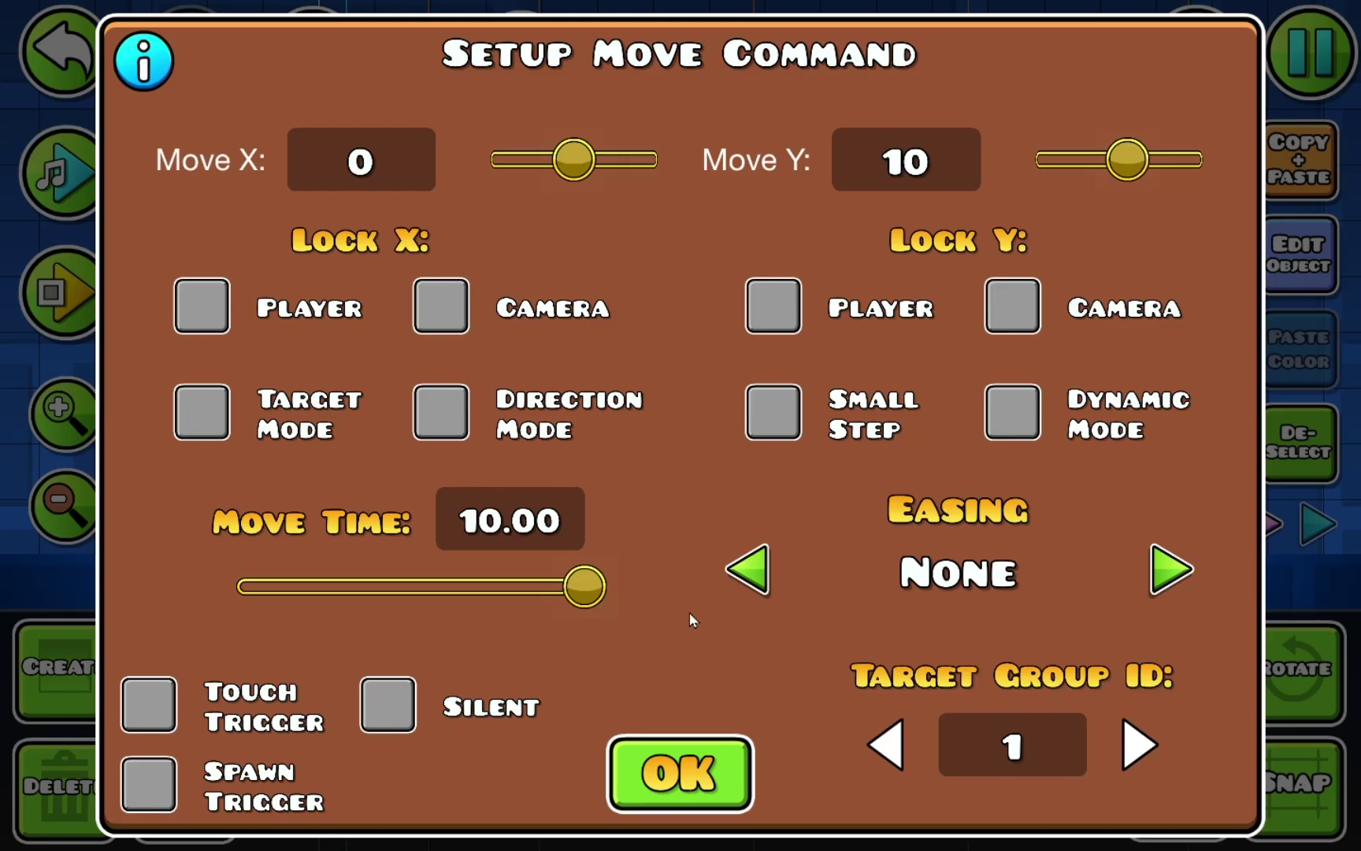
left_click_drag(577, 585, 240, 613)
left_click(681, 772)
Step: Playtest the level several times to observe the block's instant movement
key("Return")
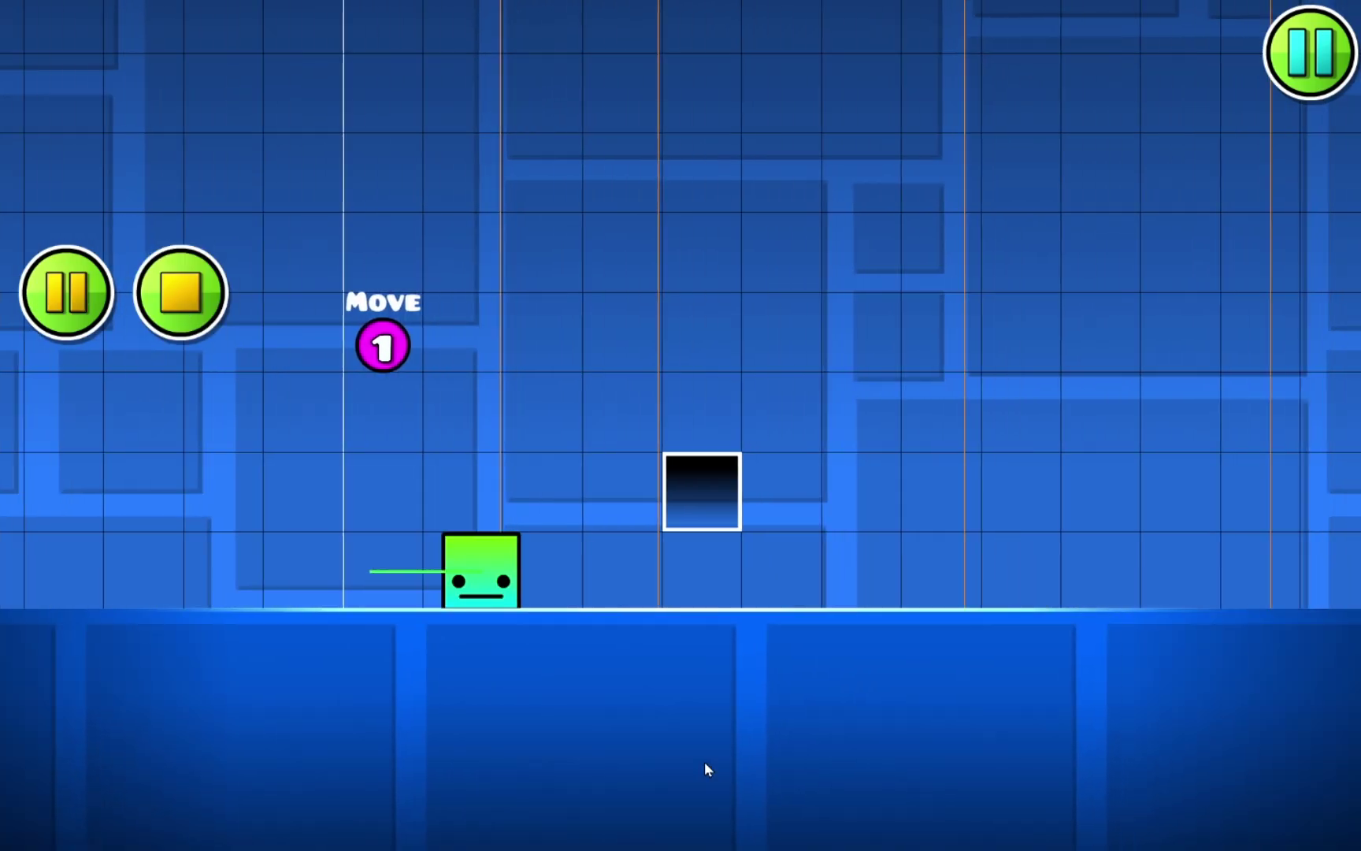
key("Return")
key("Return")
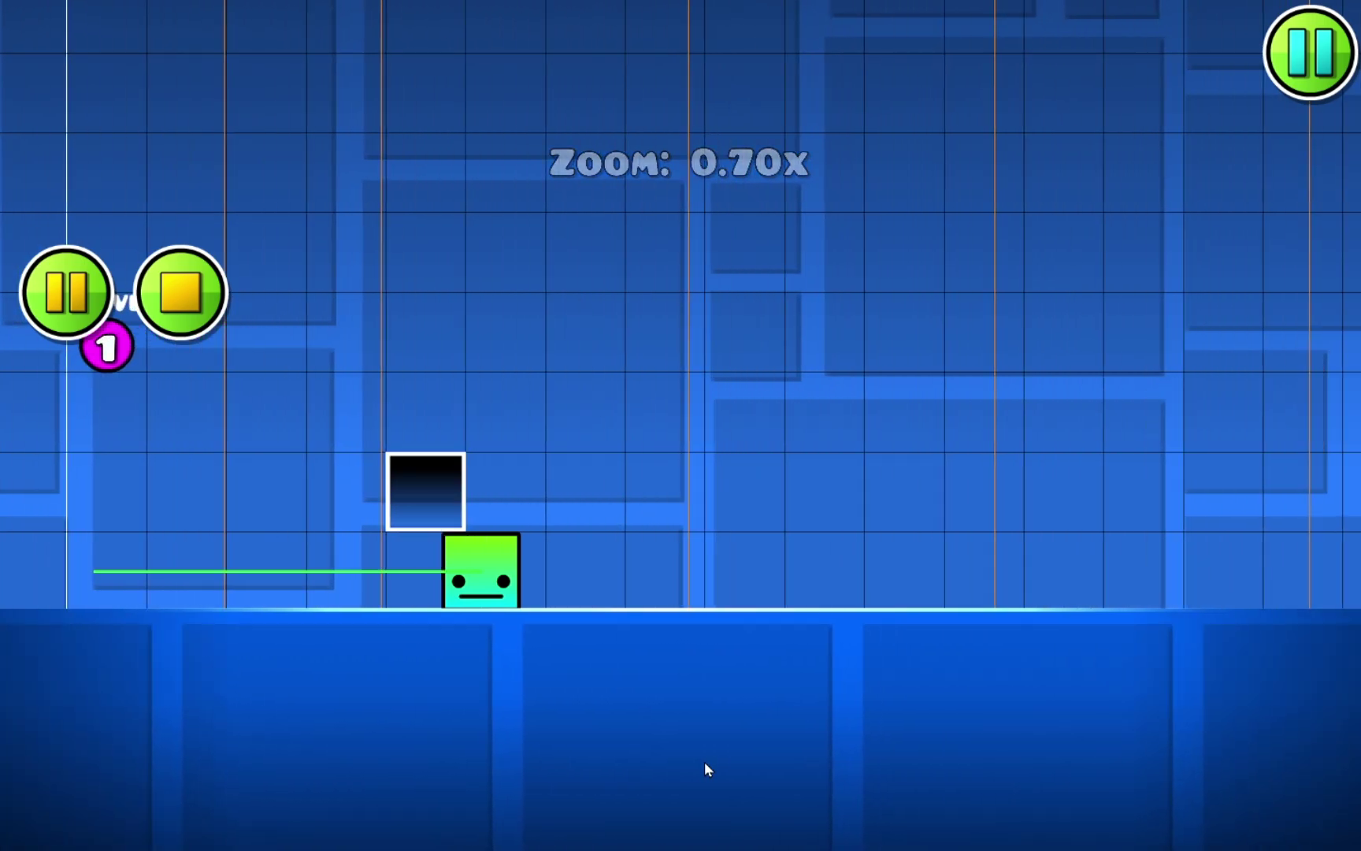
key("Return")
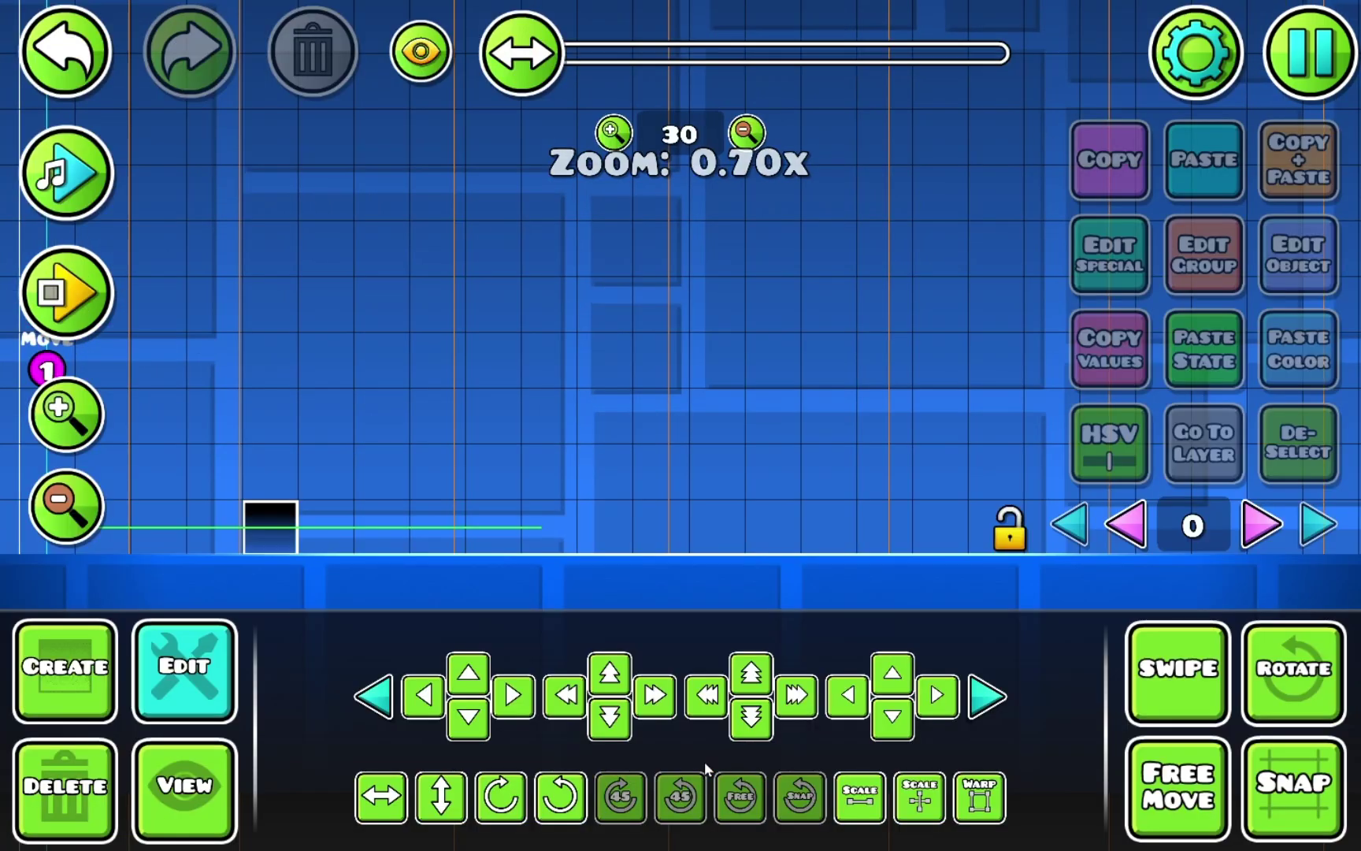
key("Return")
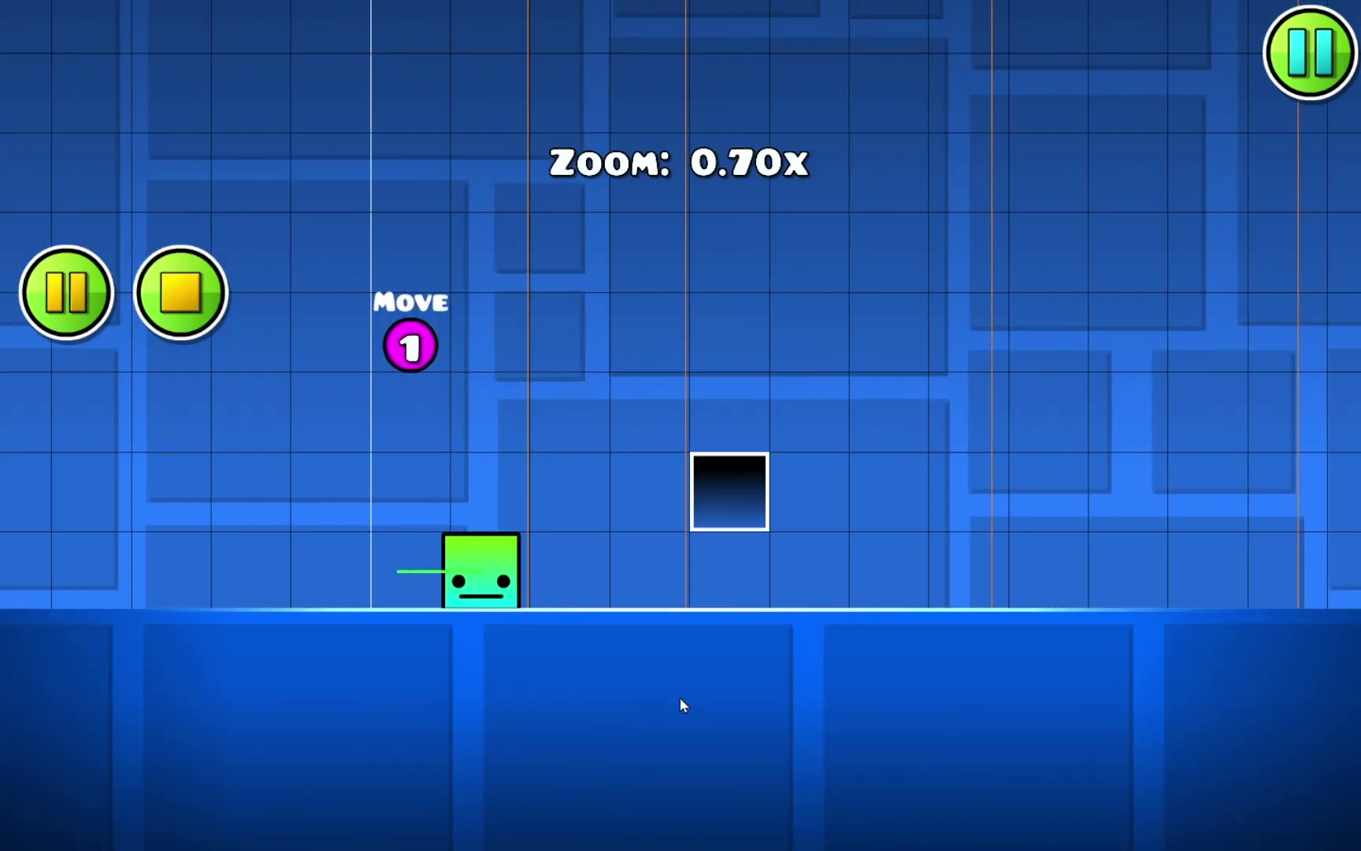
key("Return")
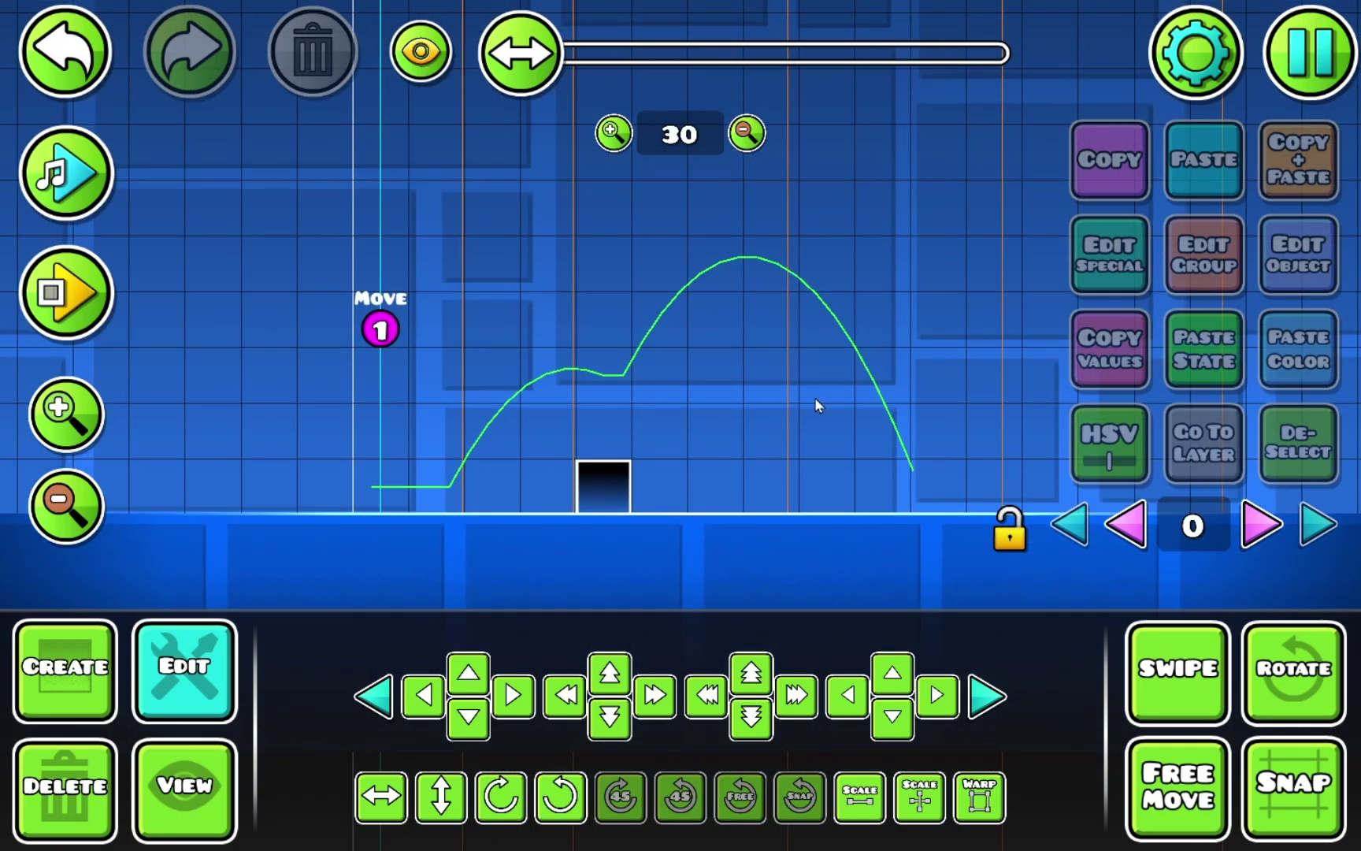
Step: Set the Move trigger's Move X value to 100 and accept the settings
left_click(380, 329)
left_click(1292, 276)
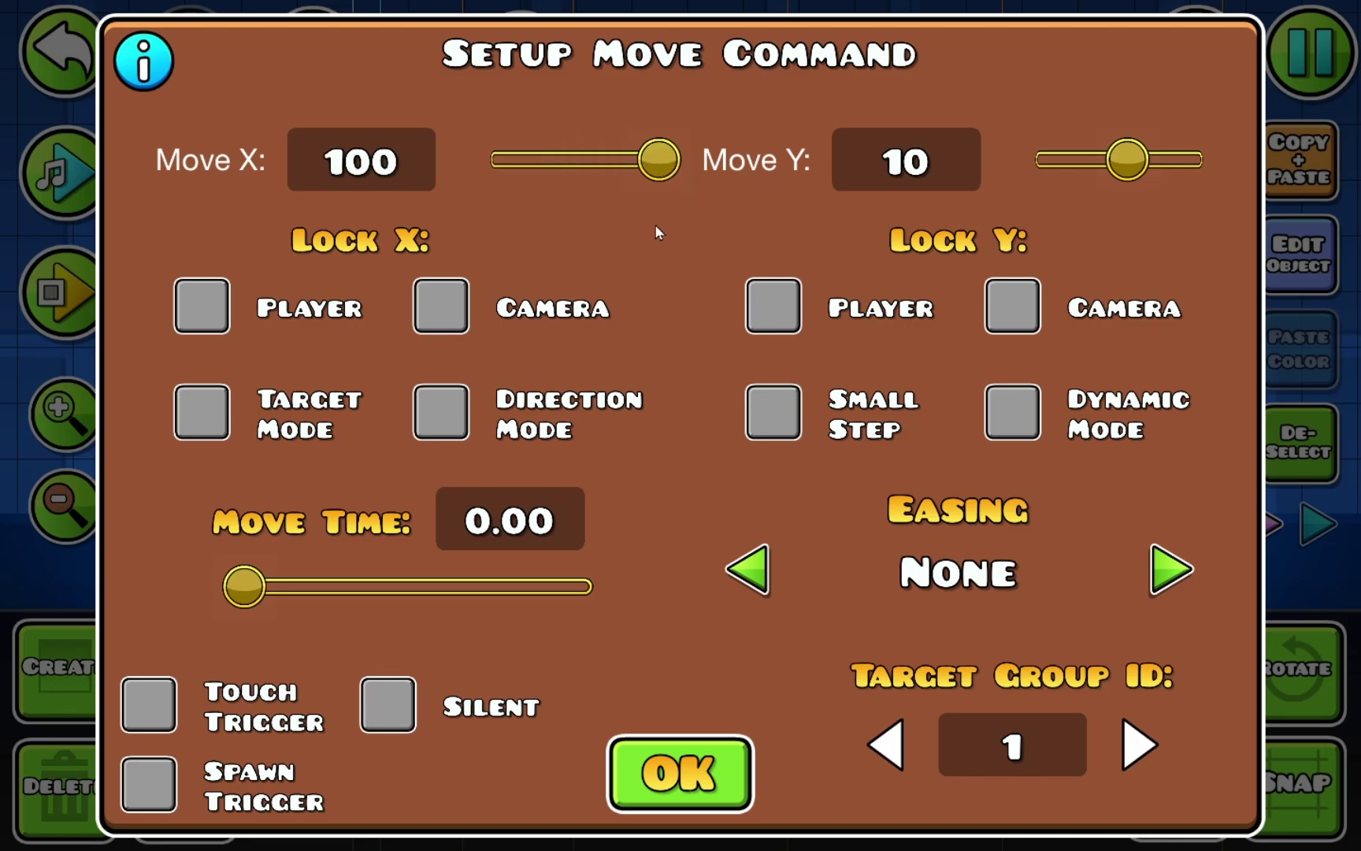
left_click(624, 752)
Step: Playtest the level repeatedly, jumping onto and off the moved block
key("Return")
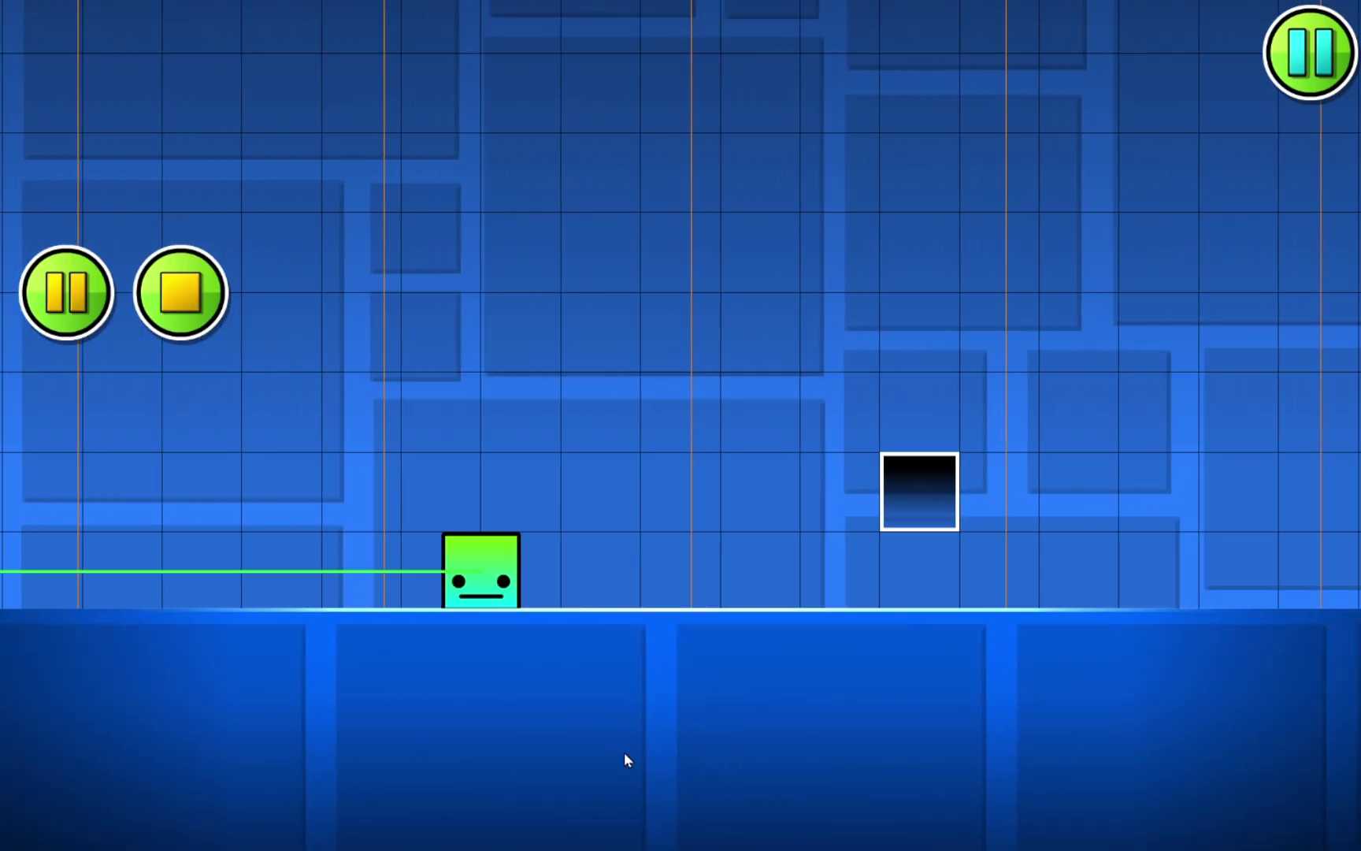
left_click(624, 751)
key("Return")
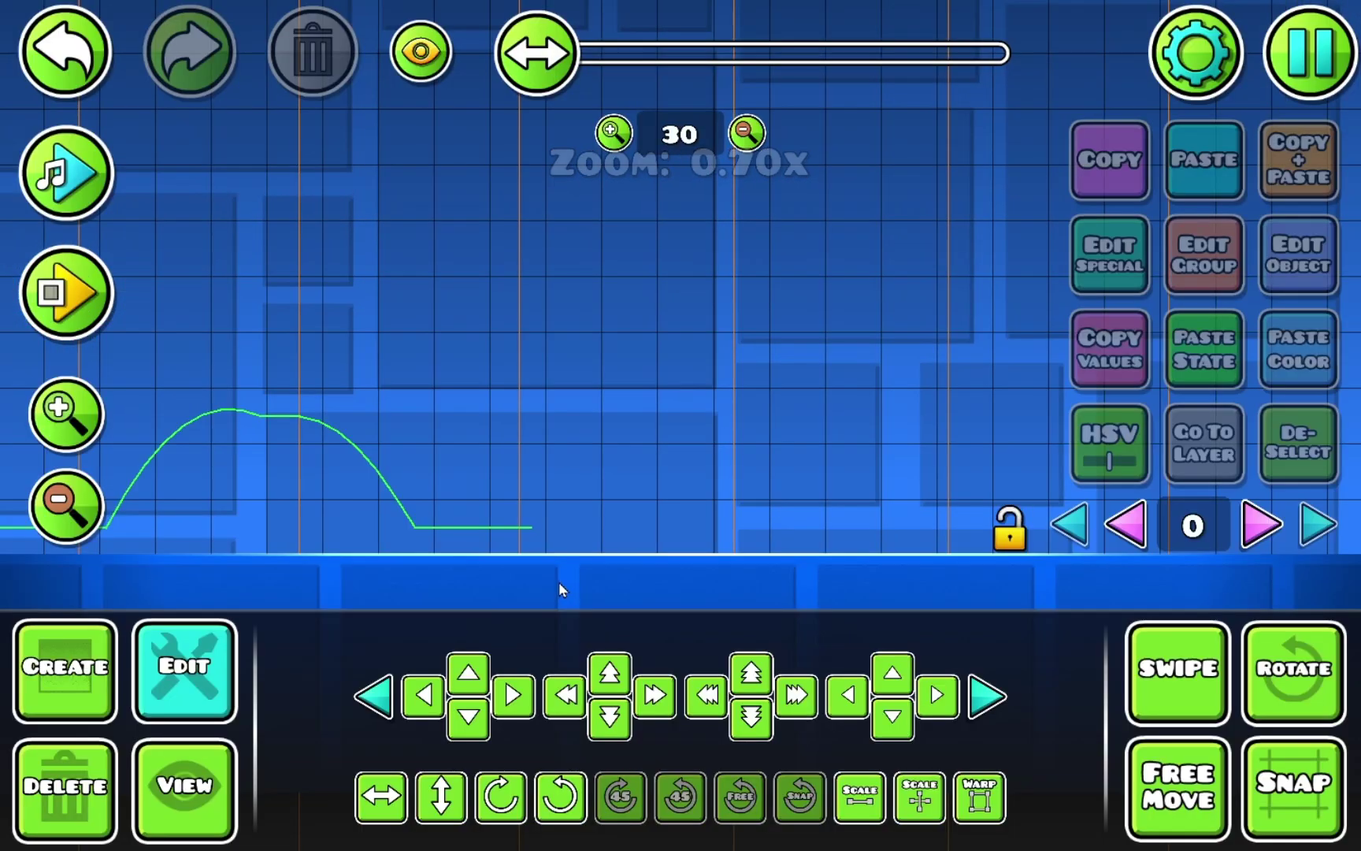
key("Return")
left_click(637, 547)
left_click(637, 547)
left_click(637, 546)
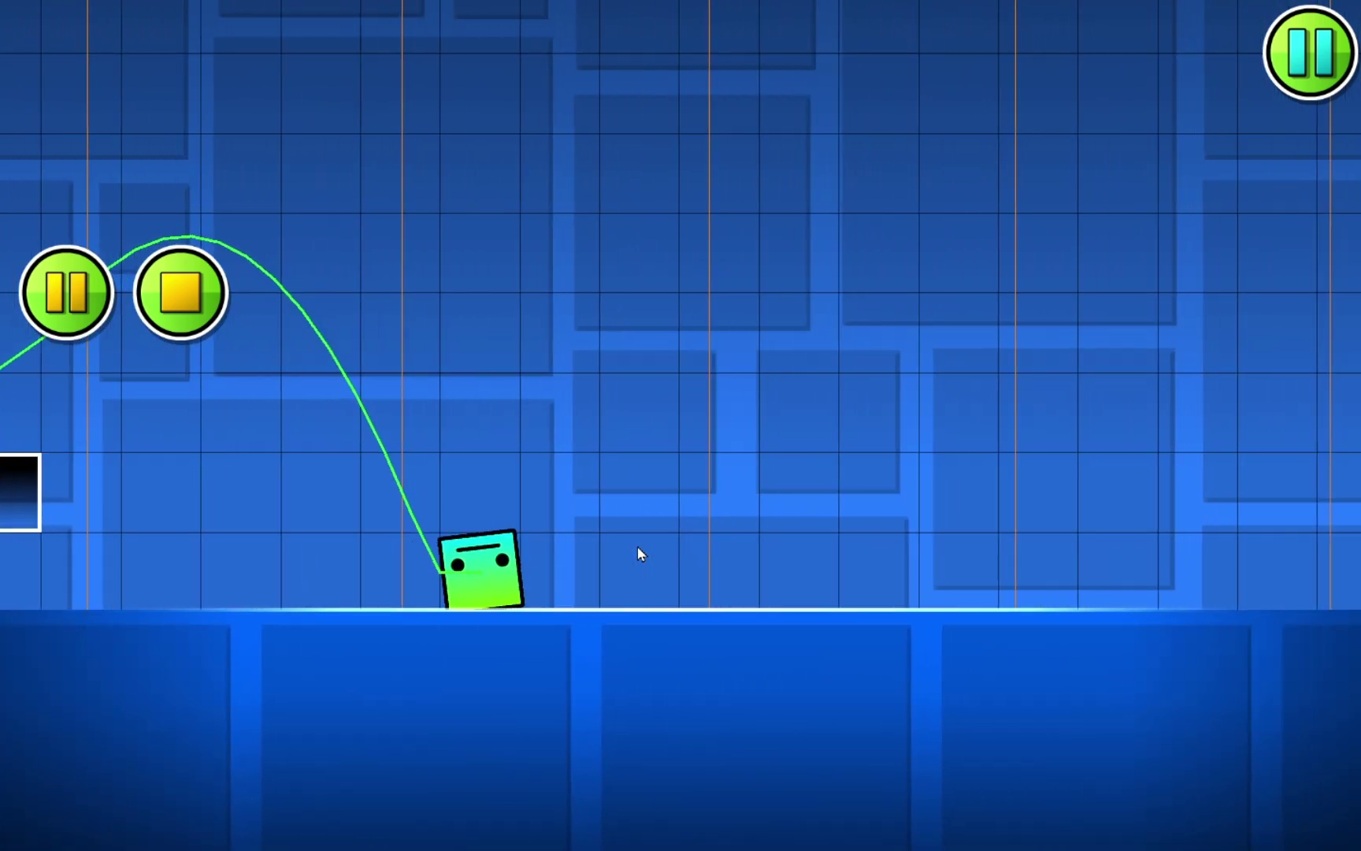
key("Return")
key("Return")
key("space")
key("space")
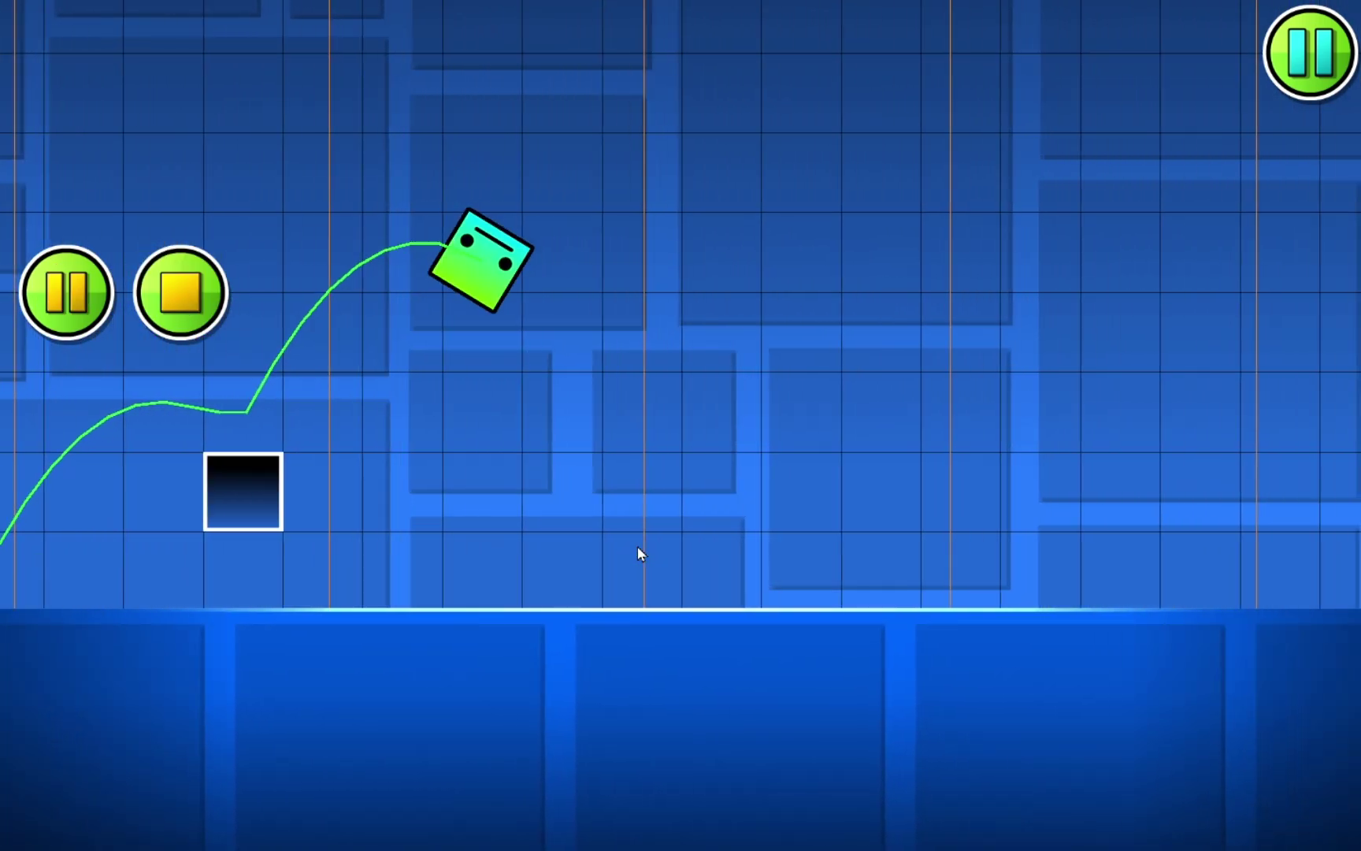
key("Return")
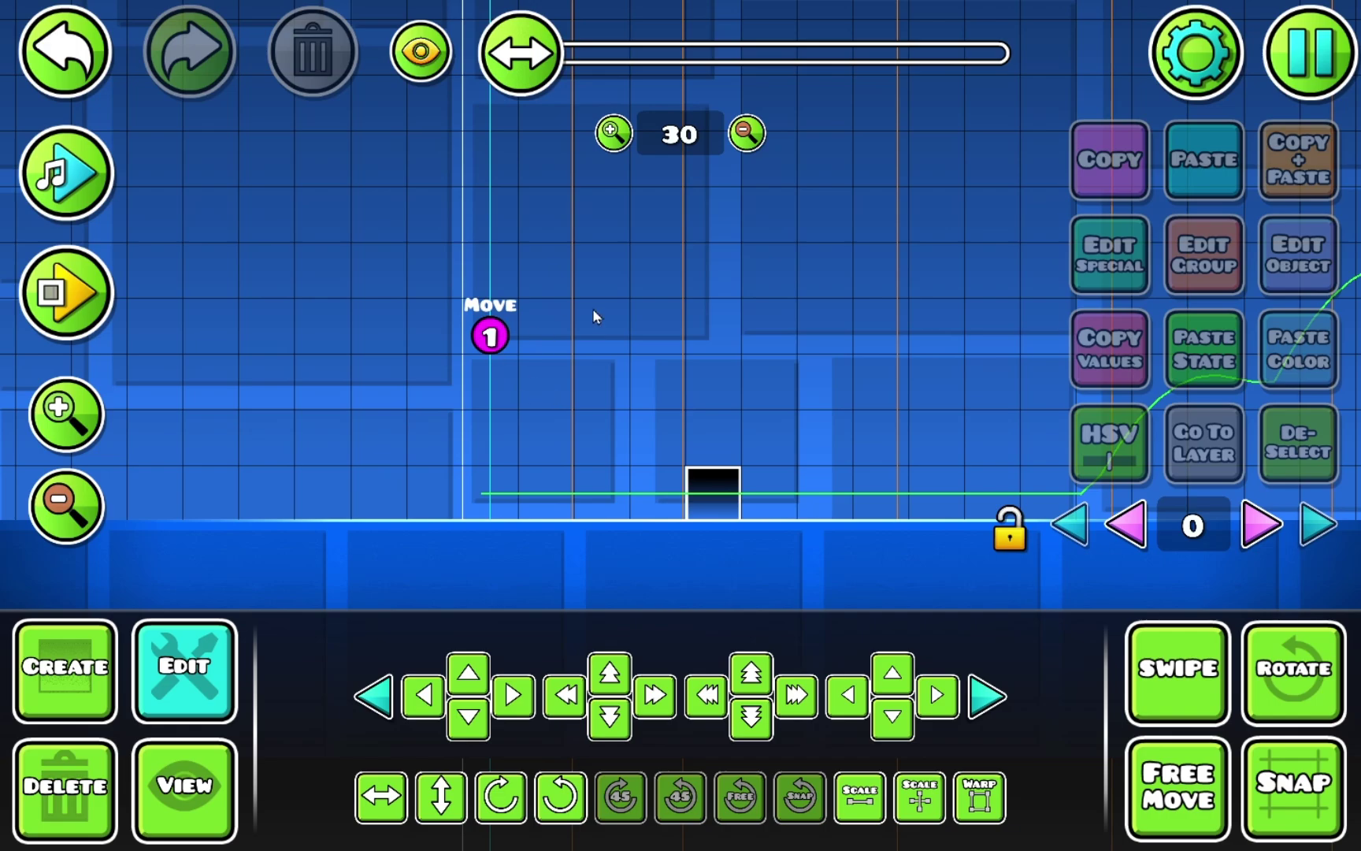
Step: Set the Move trigger's Move Time to 2.39 and accept the settings
left_click(480, 318)
left_click(1292, 276)
left_click_drag(244, 586, 325, 587)
left_click(688, 787)
Step: Playtest the longer move time twice, jumping with the player as the block moves
key("Return")
key("space")
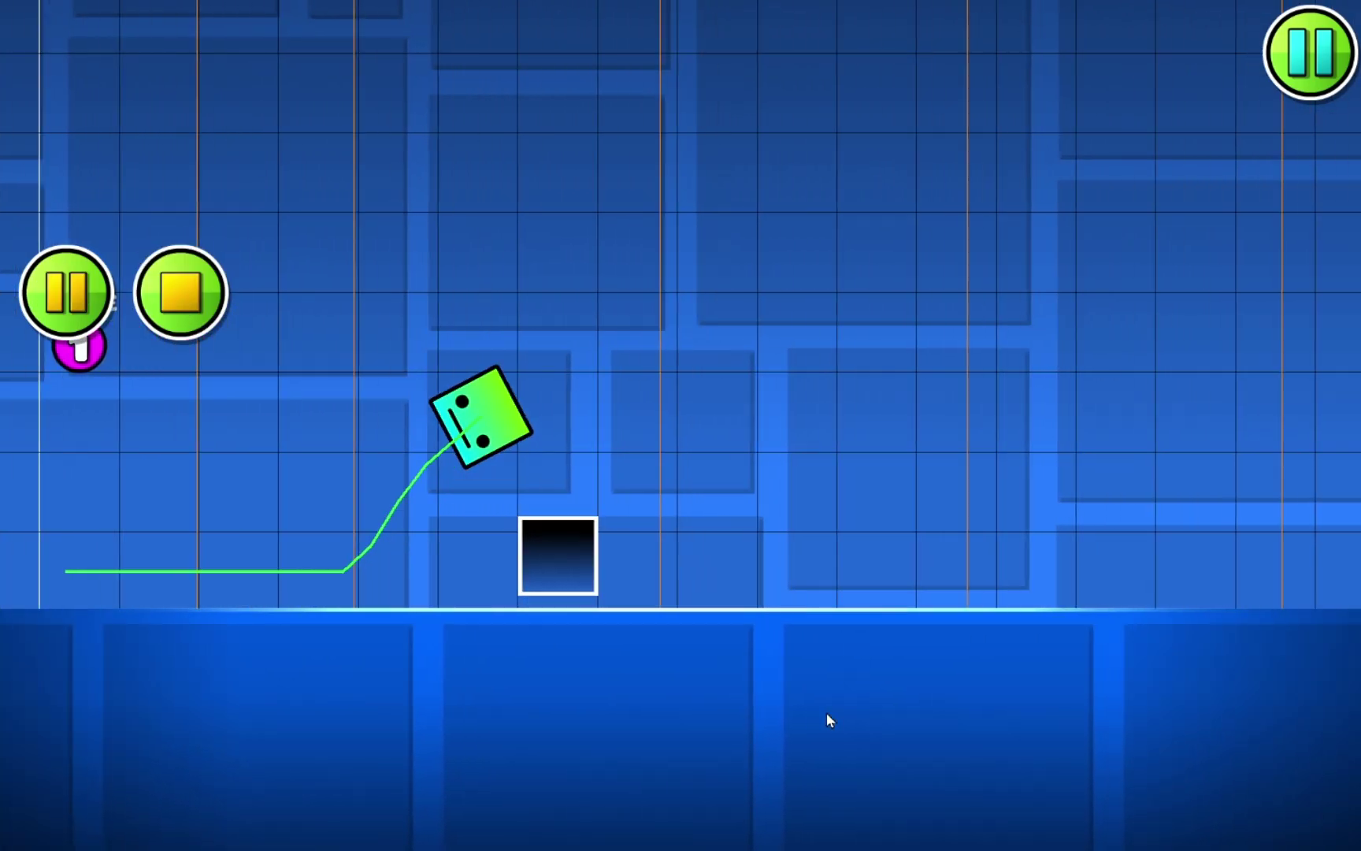
key("space")
key("Return")
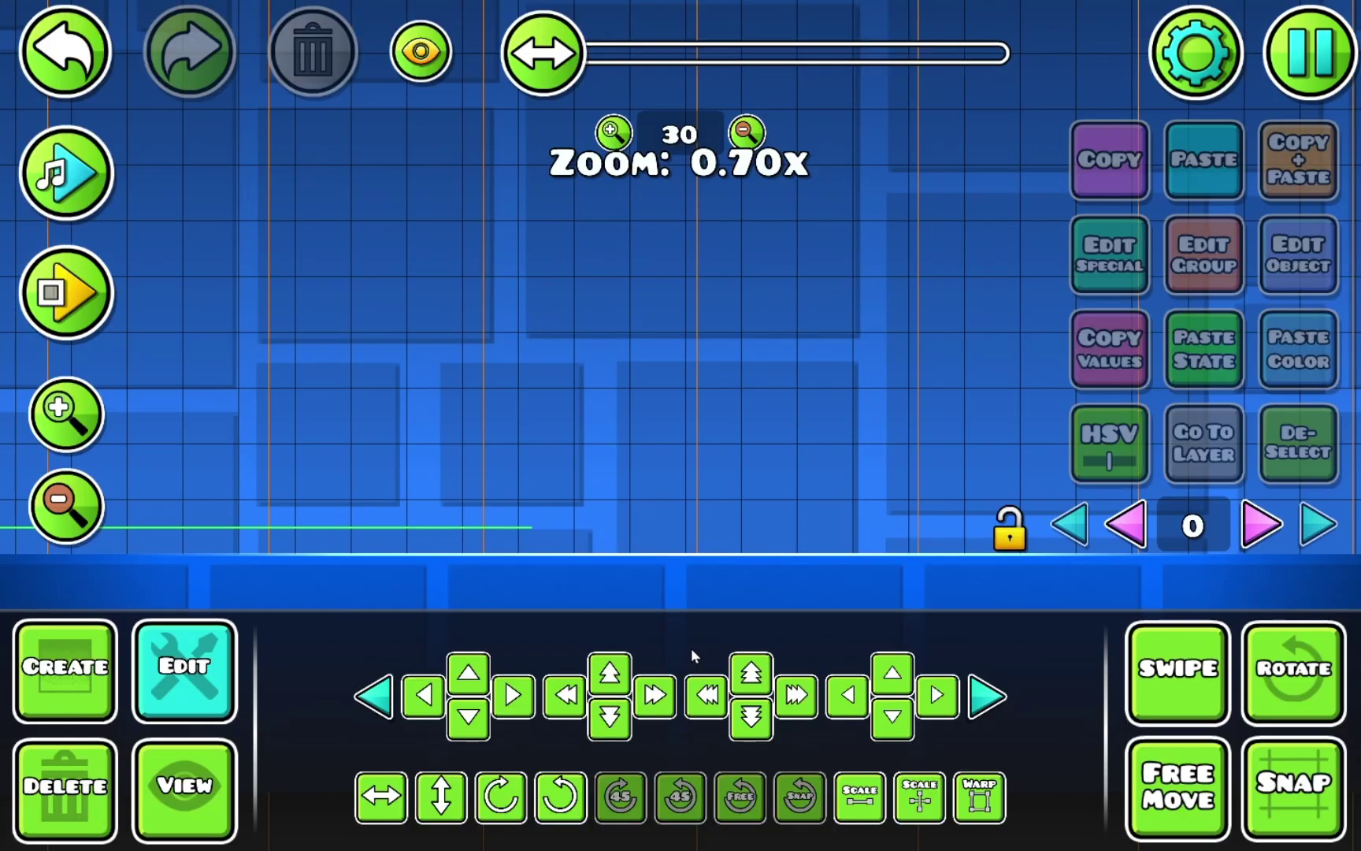
key("Return")
key("space")
key("space")
key("Return")
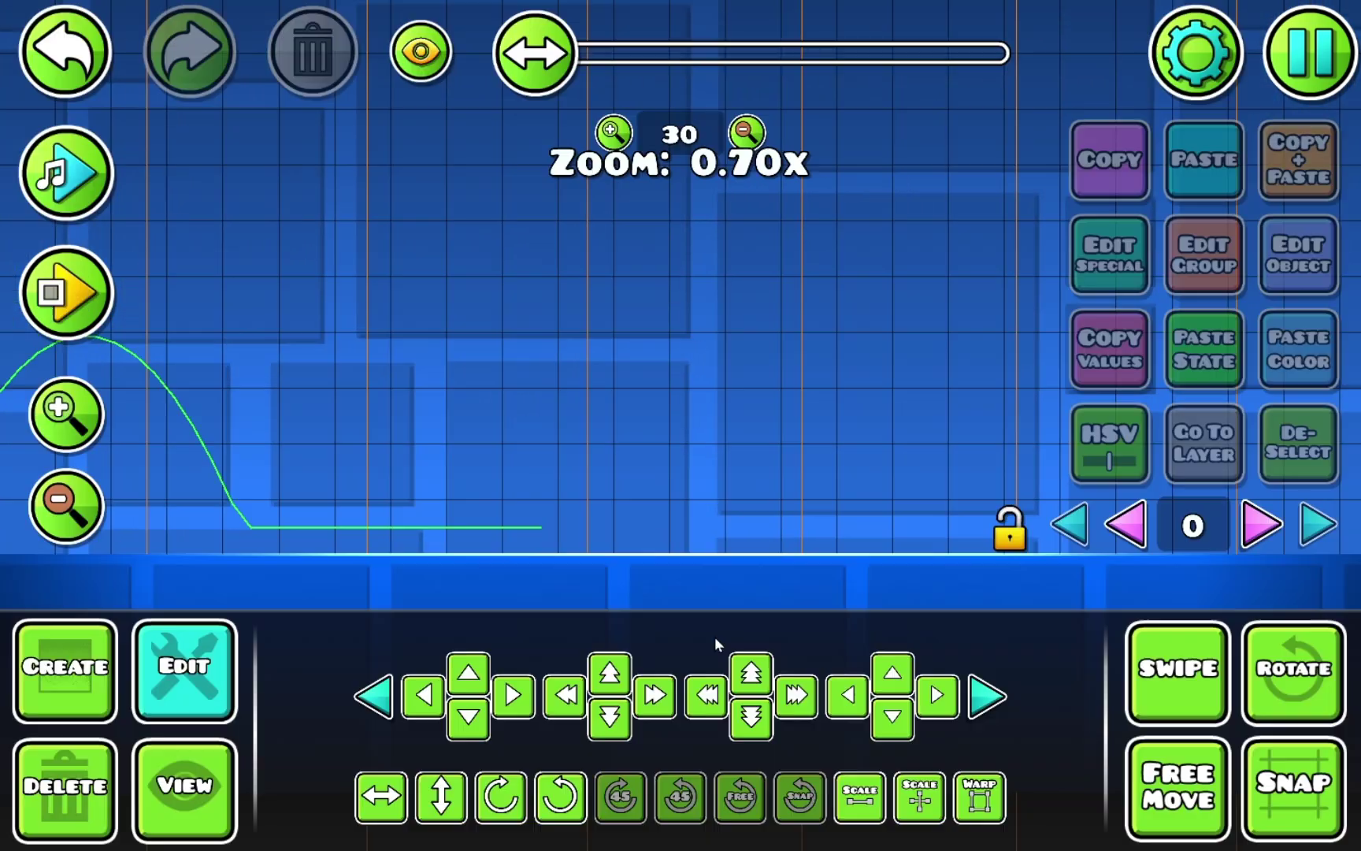
Step: Set the Move trigger's Move Time to 0.89
left_click(627, 296)
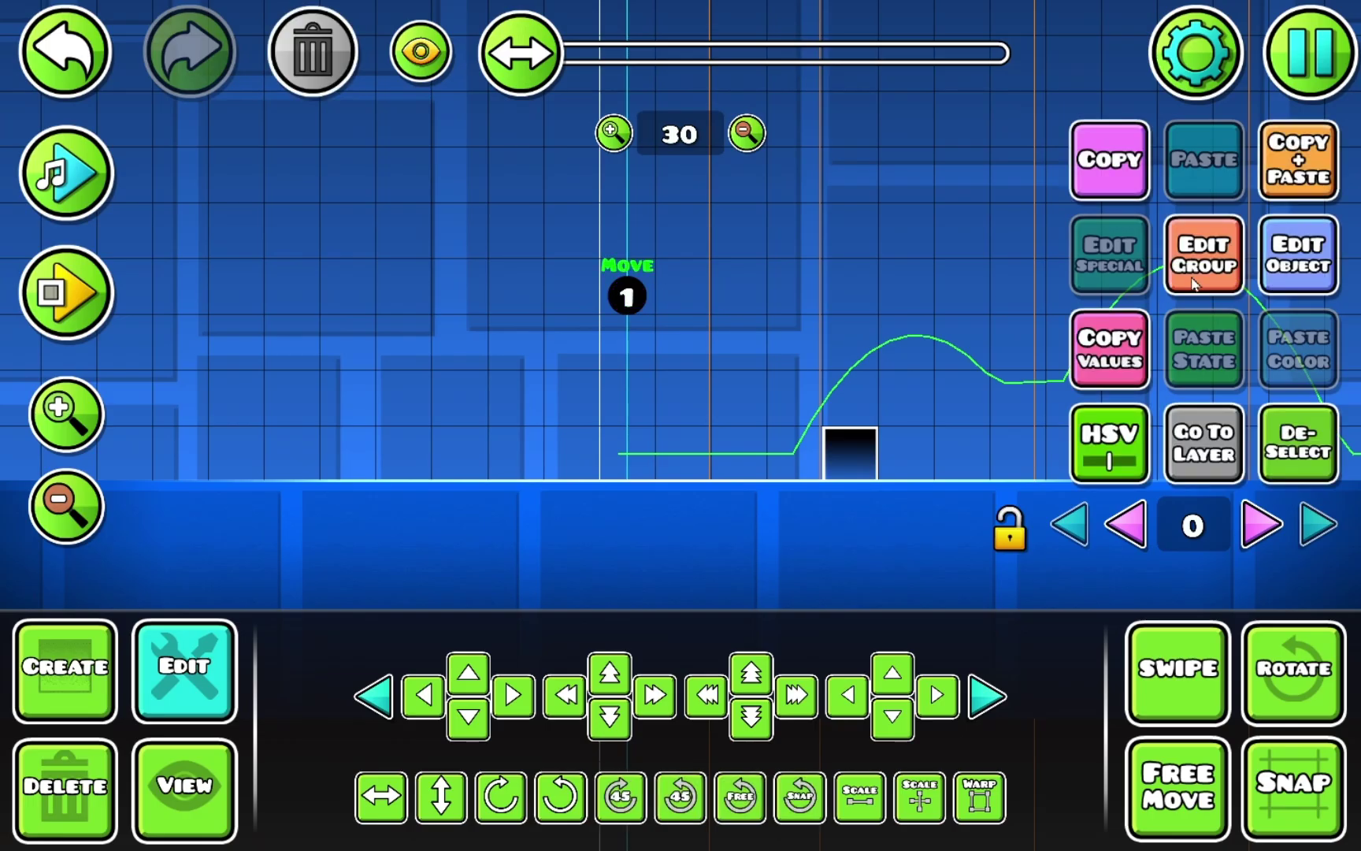
left_click(1204, 254)
left_click(698, 771)
left_click(1297, 246)
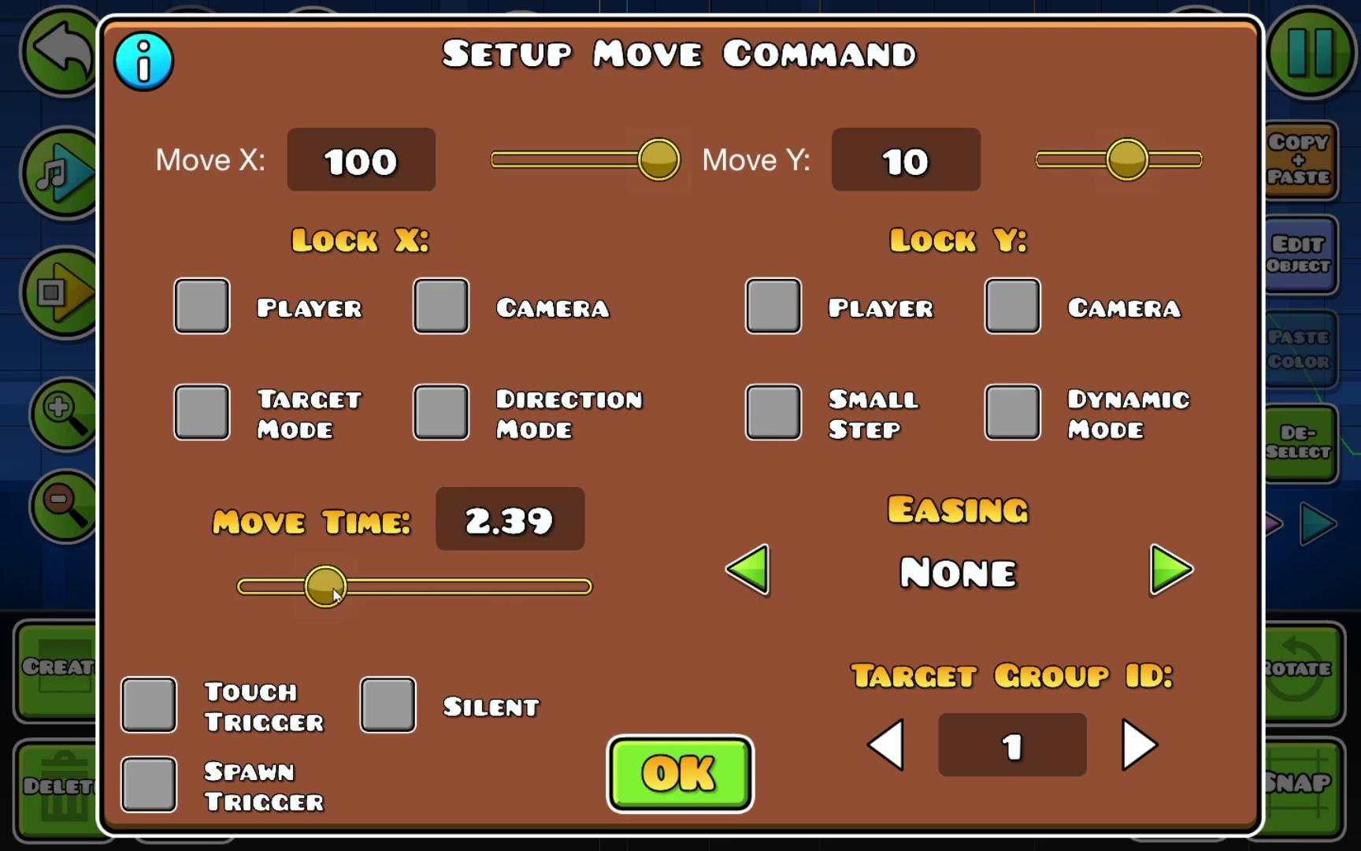
left_click_drag(335, 595, 281, 607)
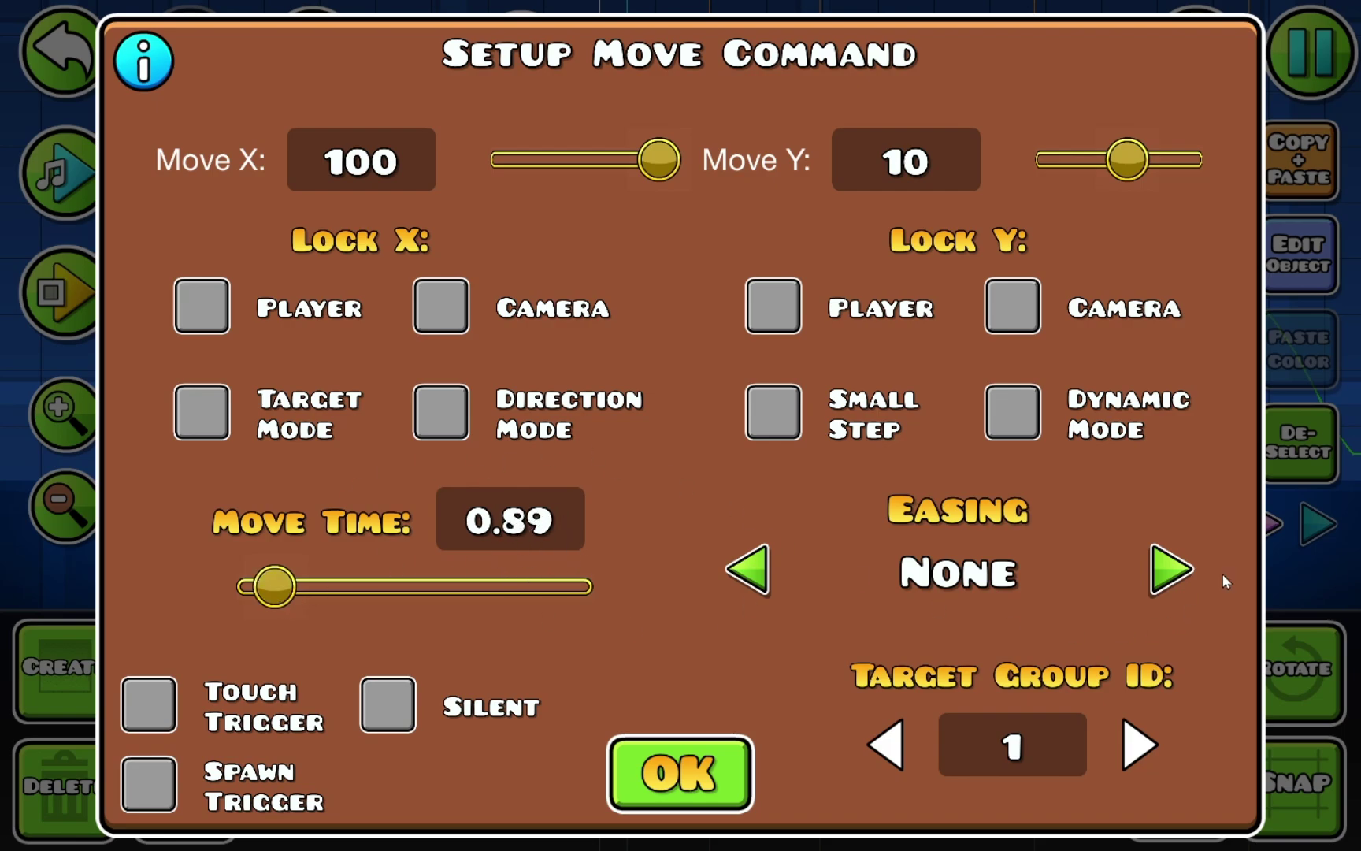
Step: Set the Move trigger's easing to Ease In Out, reduce its Move X distance and accept the settings
left_click(1173, 581)
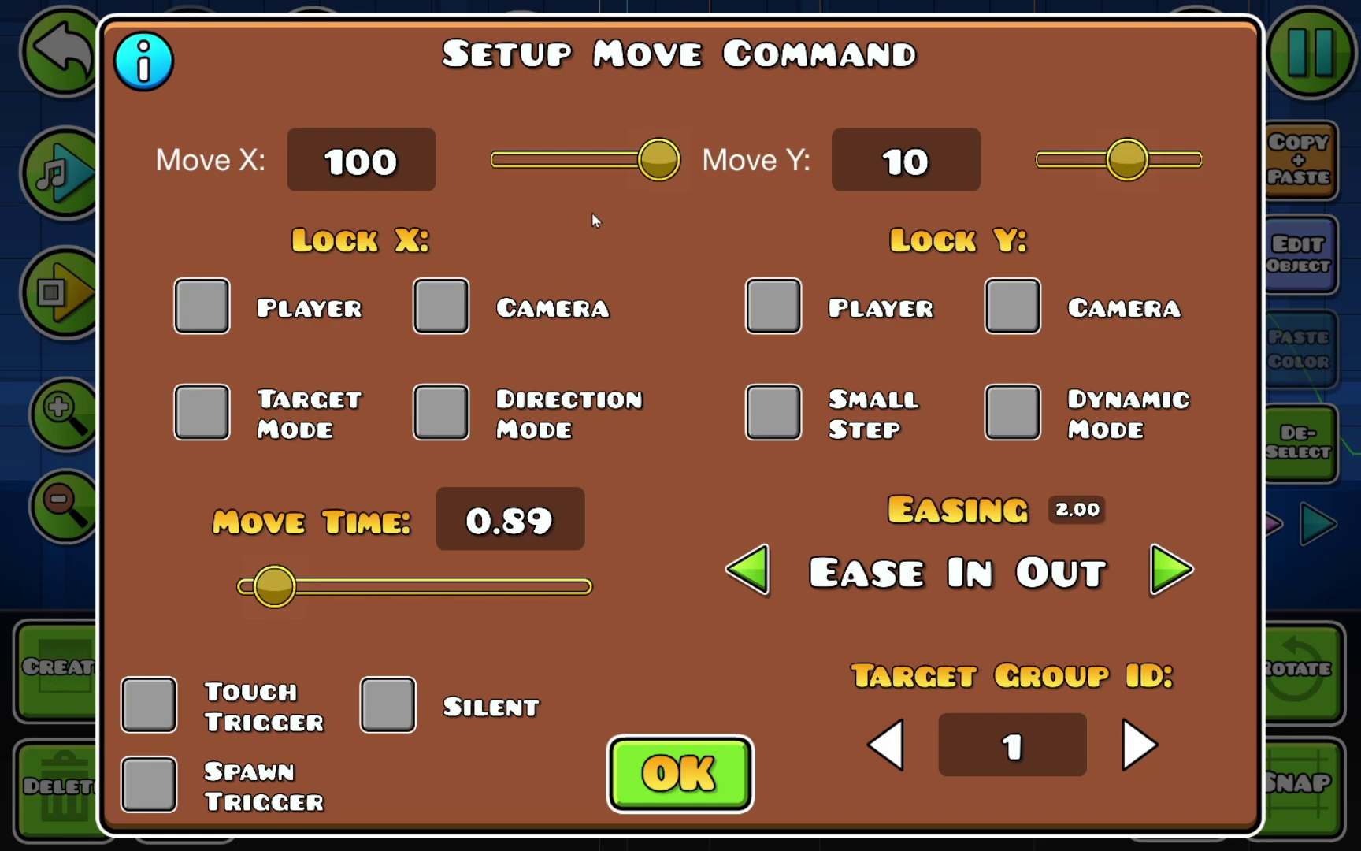
left_click_drag(634, 174, 556, 194)
left_click(669, 748)
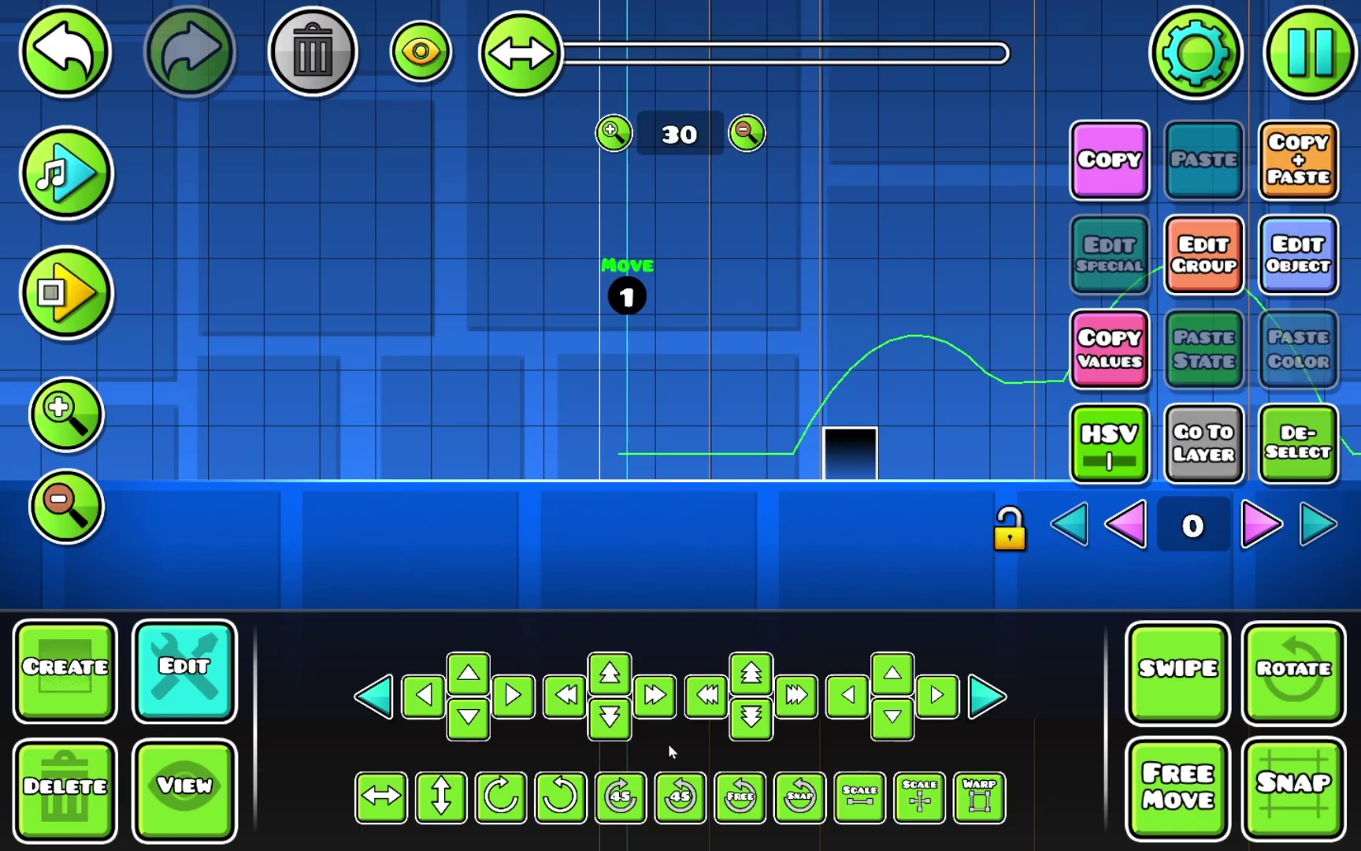
Step: Playtest the eased movement repeatedly from the level start, jumping with the player each time
key("Return")
key("Return")
key("space")
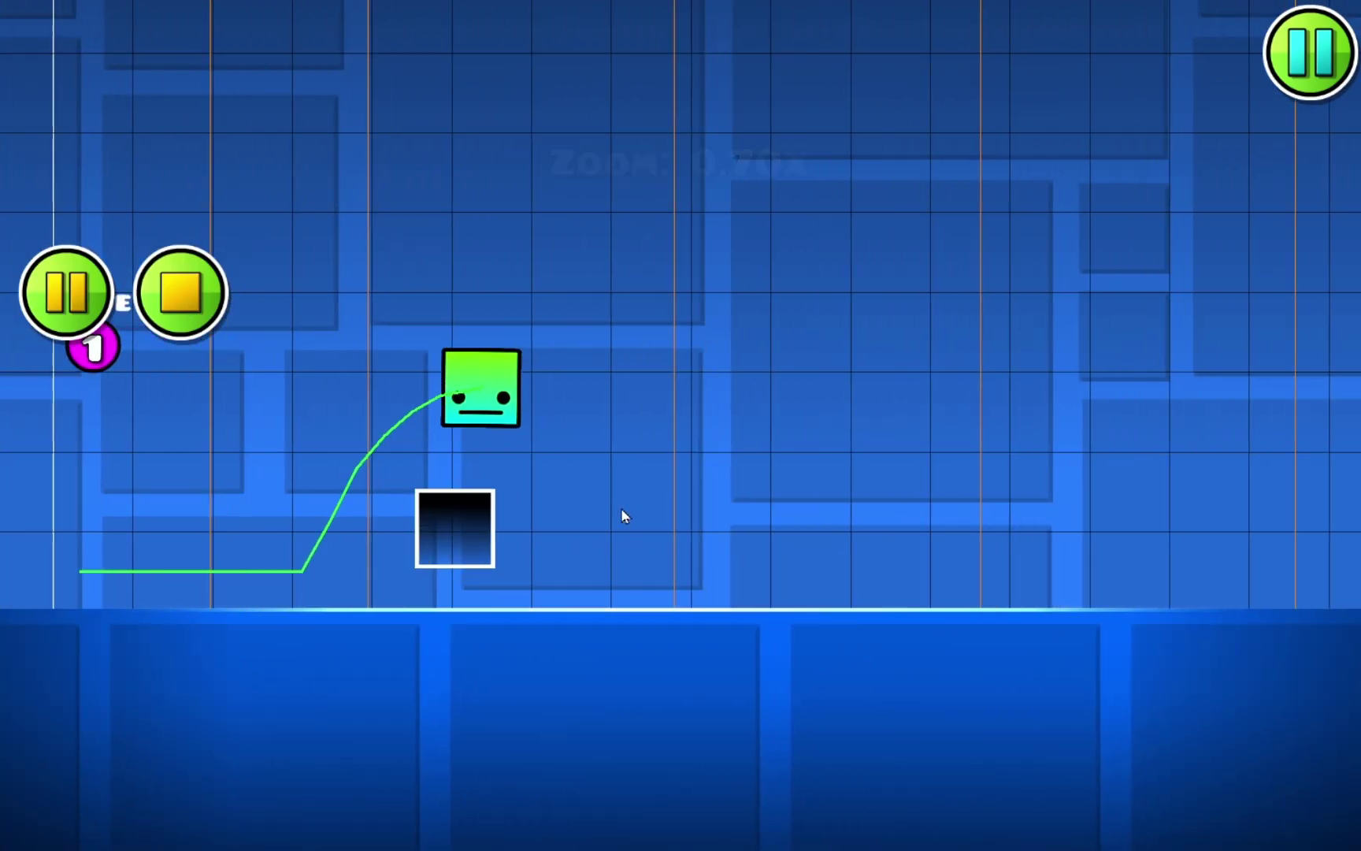
key("Return")
key("Return")
key("space")
key("Return")
key("Return")
key("space")
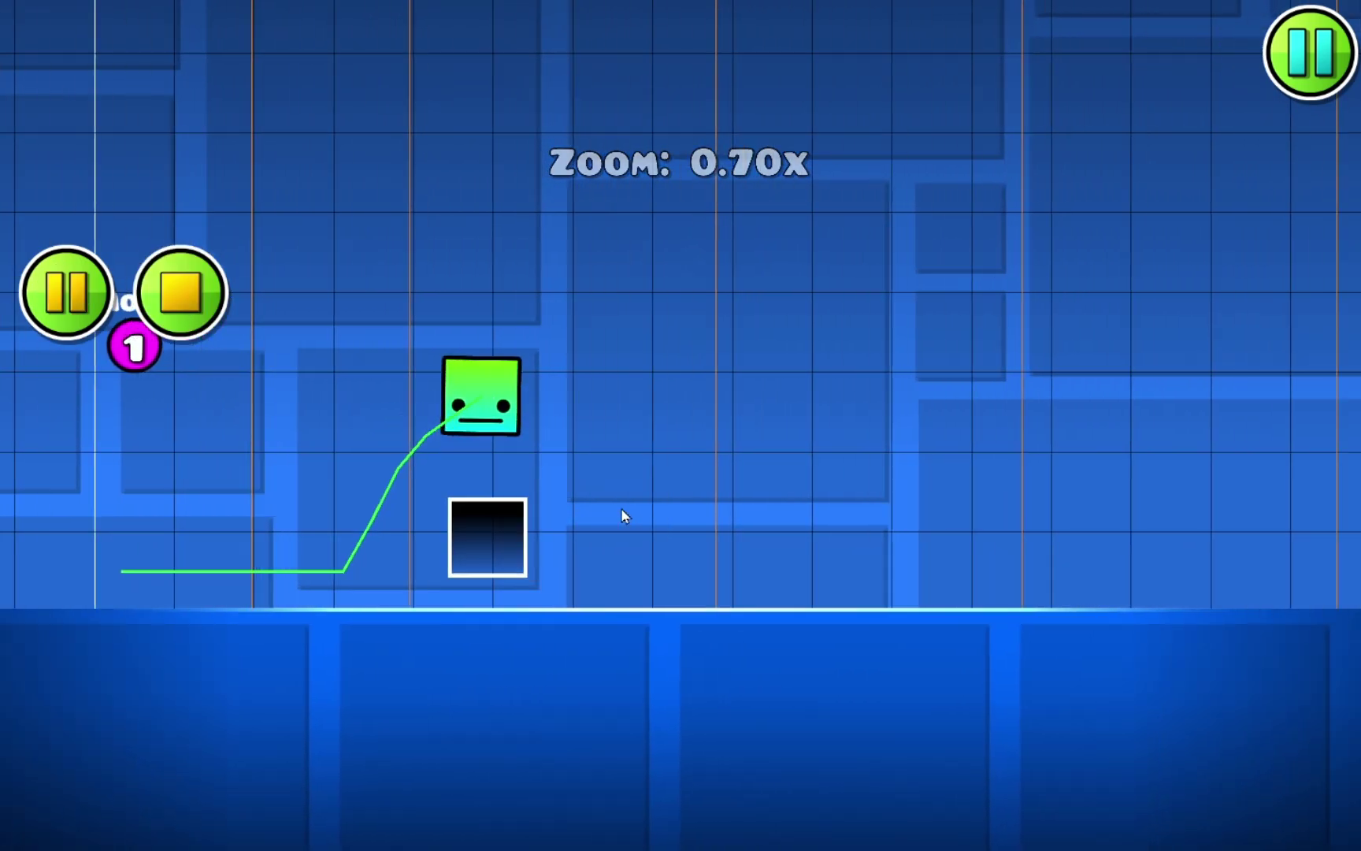
key("Return")
key("Return")
key("space")
key("Return")
key("Return")
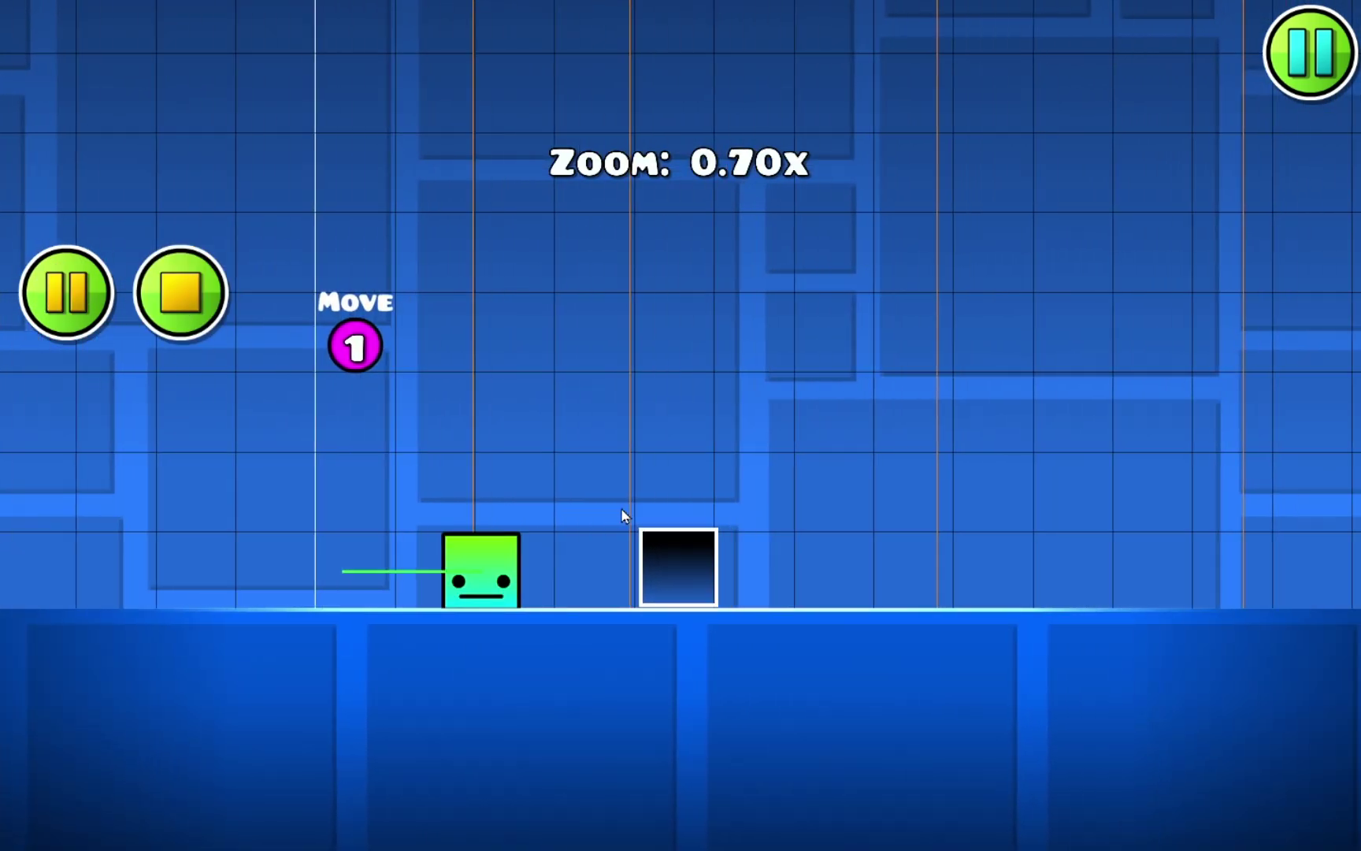
key("space")
key("Return")
left_click(622, 516)
key("Return")
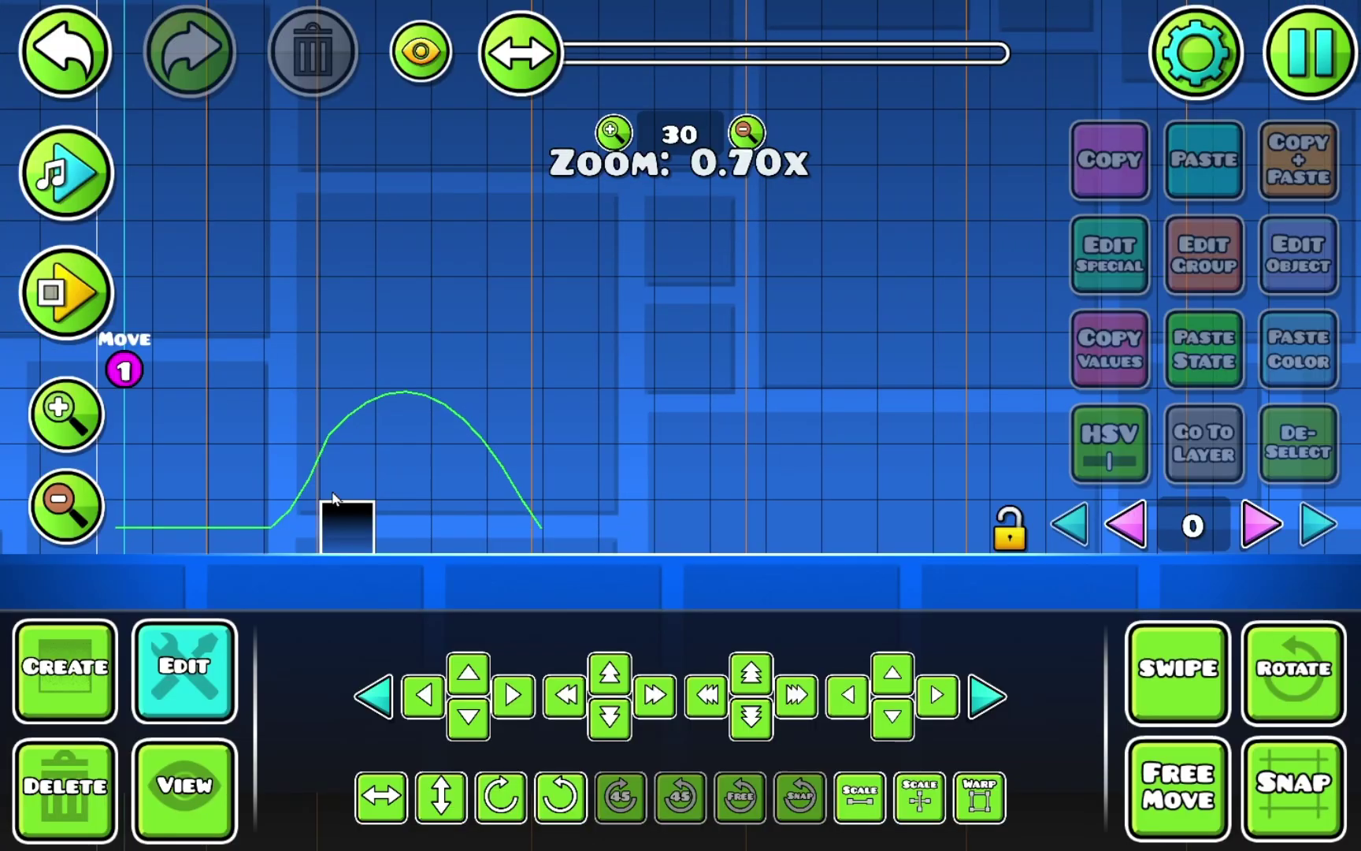
Step: Move the grouped block one grid space to the right and two grid spaces up
left_click(355, 532)
key("d")
key("w")
key("w")
Step: Playtest the raised block's eased movement repeatedly from the level start, without jumping
key("Return")
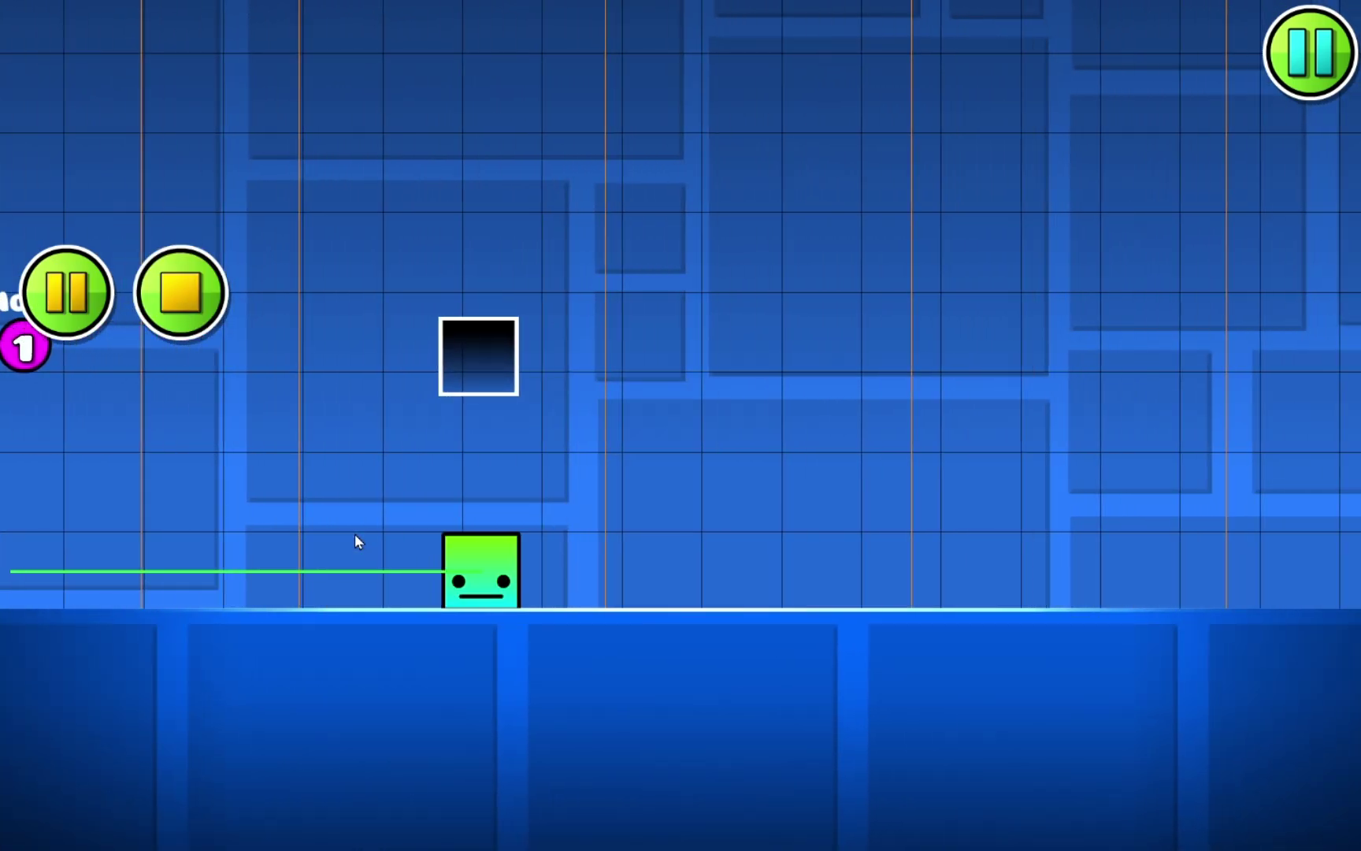
key("Return")
key("Return")
key("Return")
key("Return")
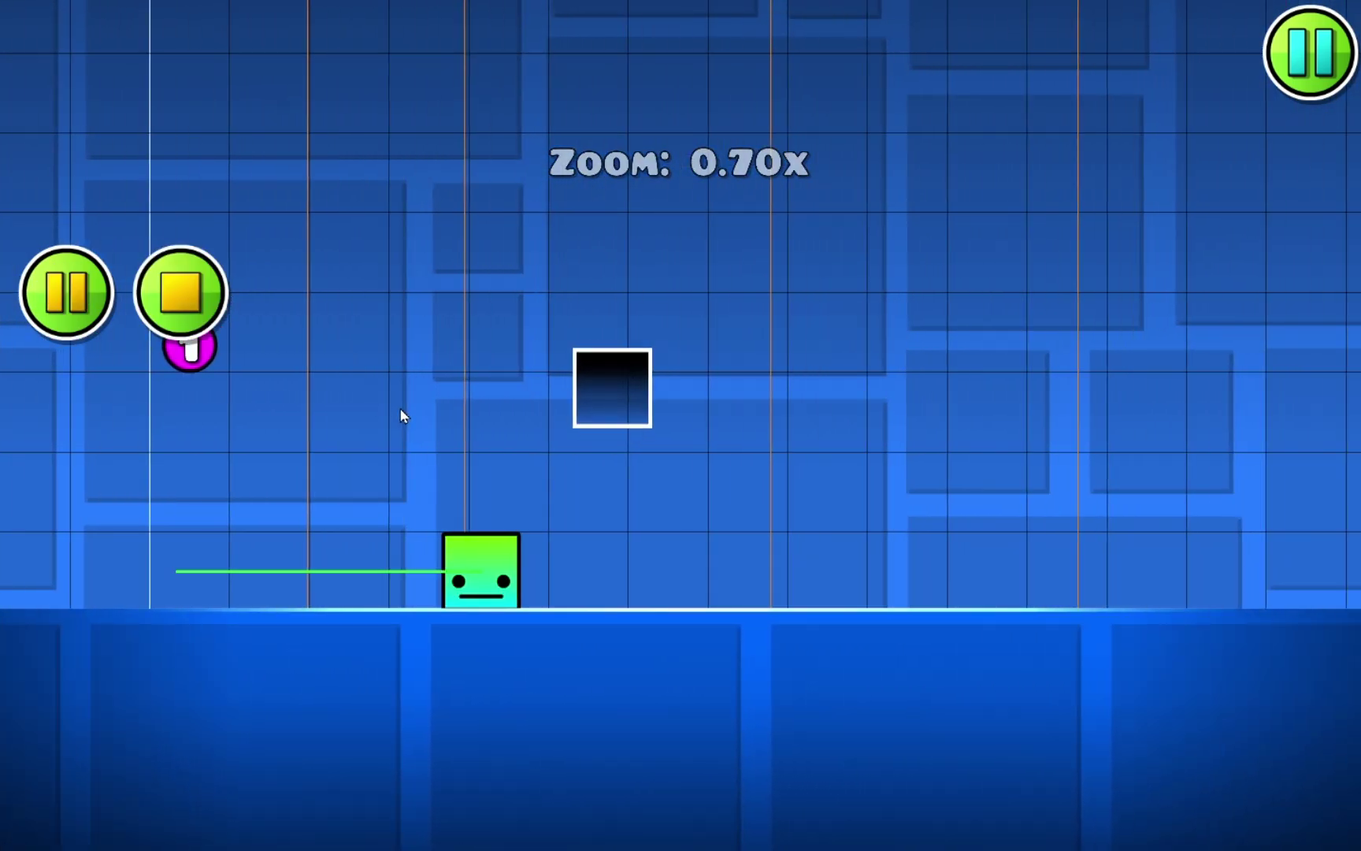
key("Return")
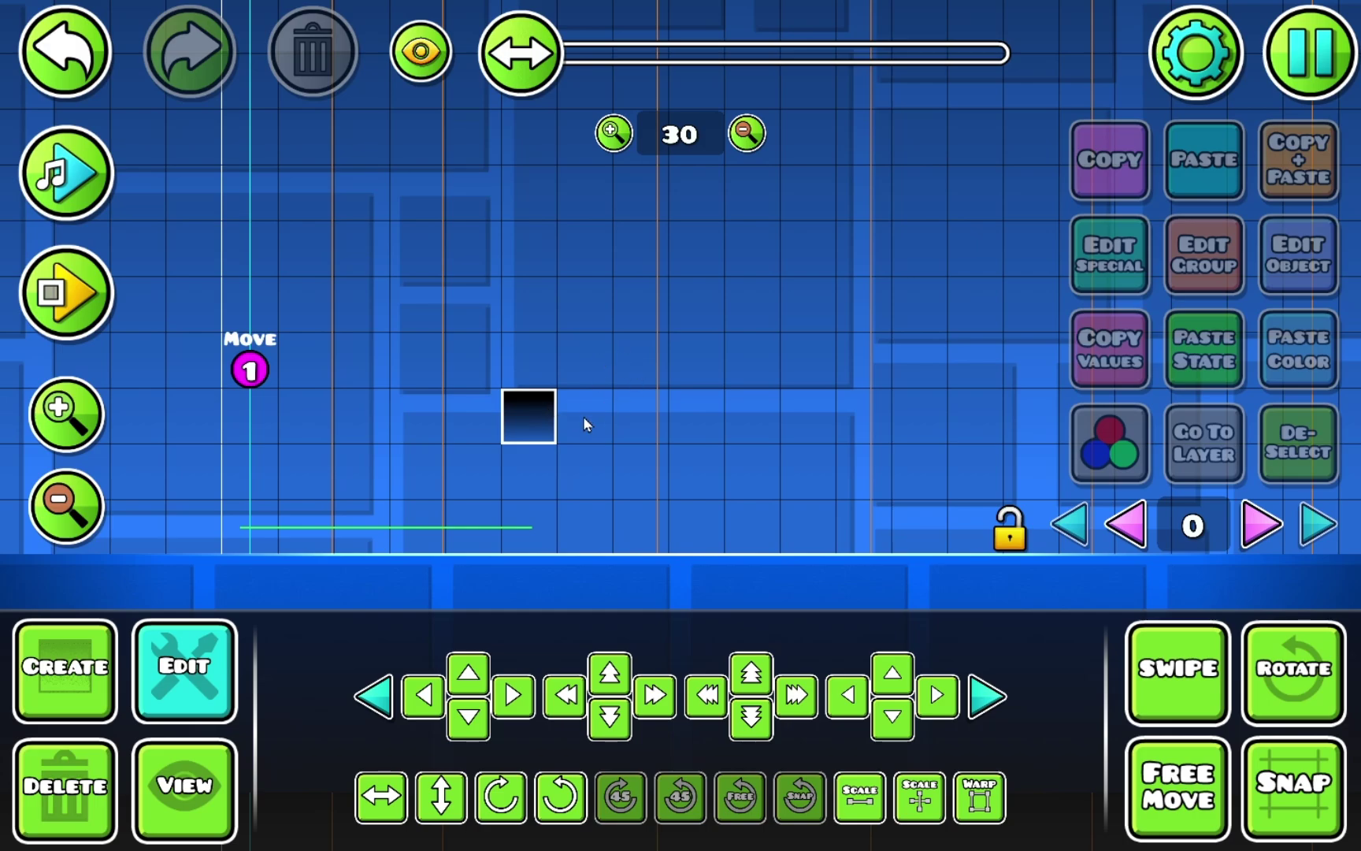
Step: Playtest the level several more times, jumping with the player as the raised block moves
key("Return")
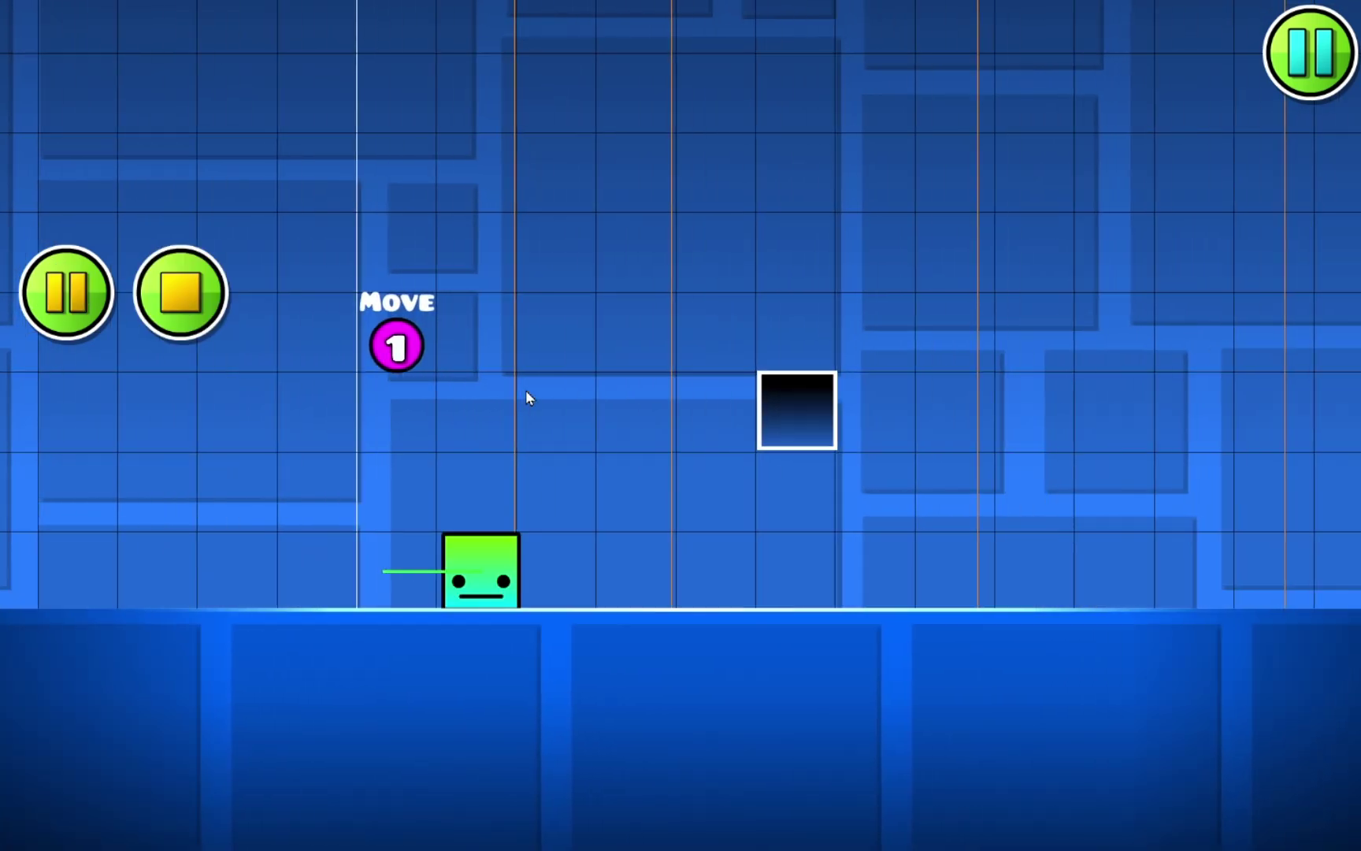
key("space")
key("Return")
key("Return")
key("space")
key("Return")
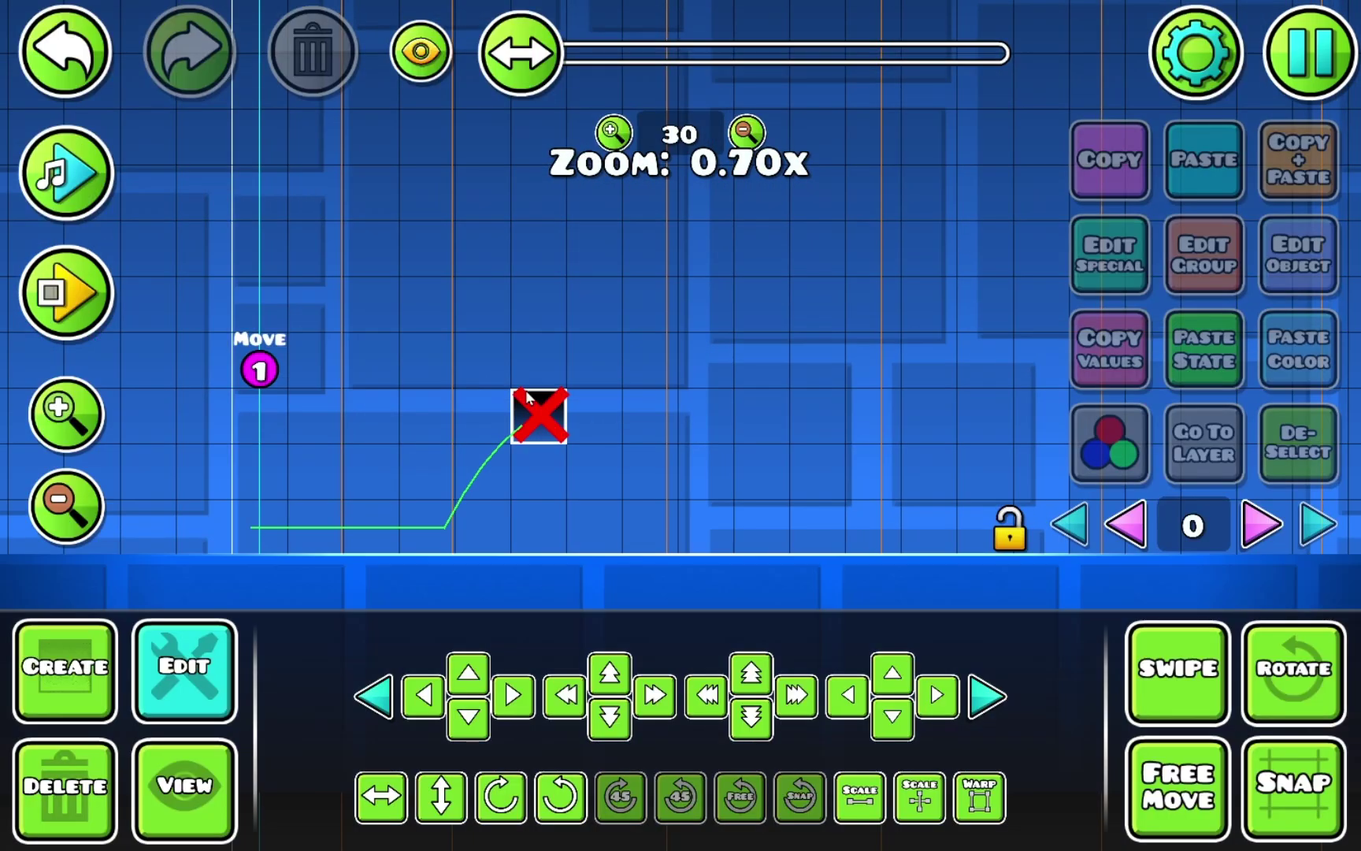
key("Return")
key("space")
key("Return")
key("Return")
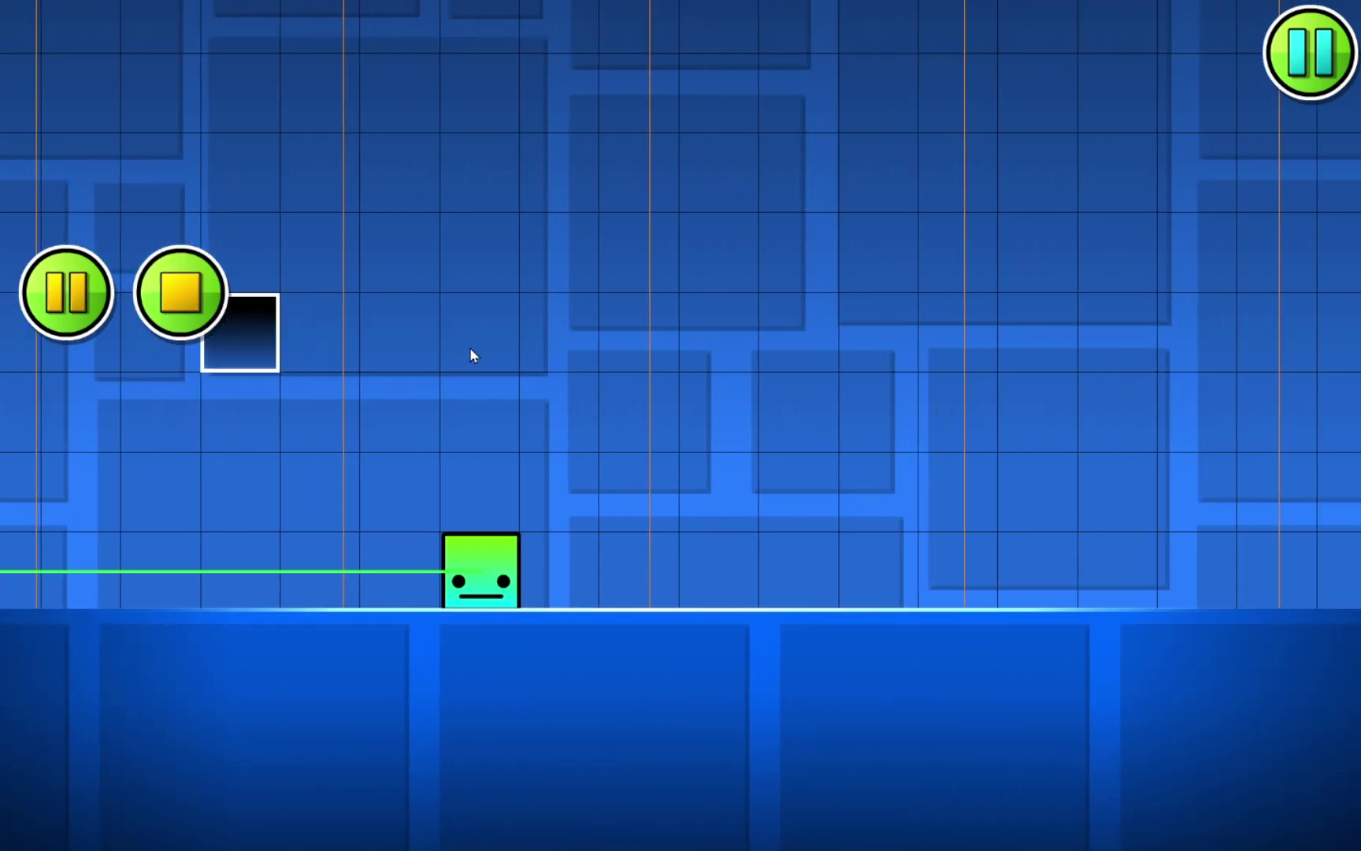
key("Return")
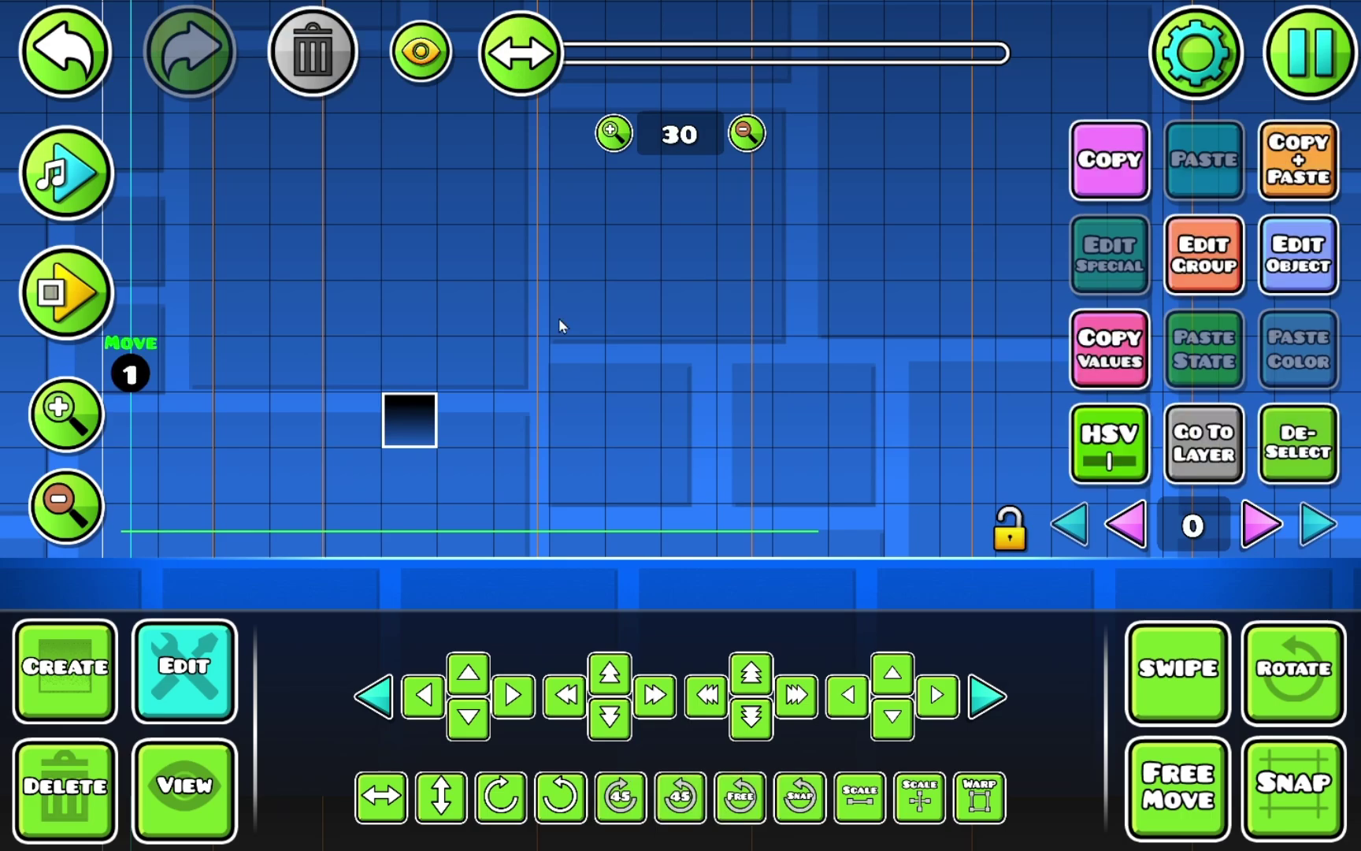
Step: Set the Move trigger's easing to Ease In and playtest the movement twice from the level start
left_click(1298, 267)
left_click(1167, 573)
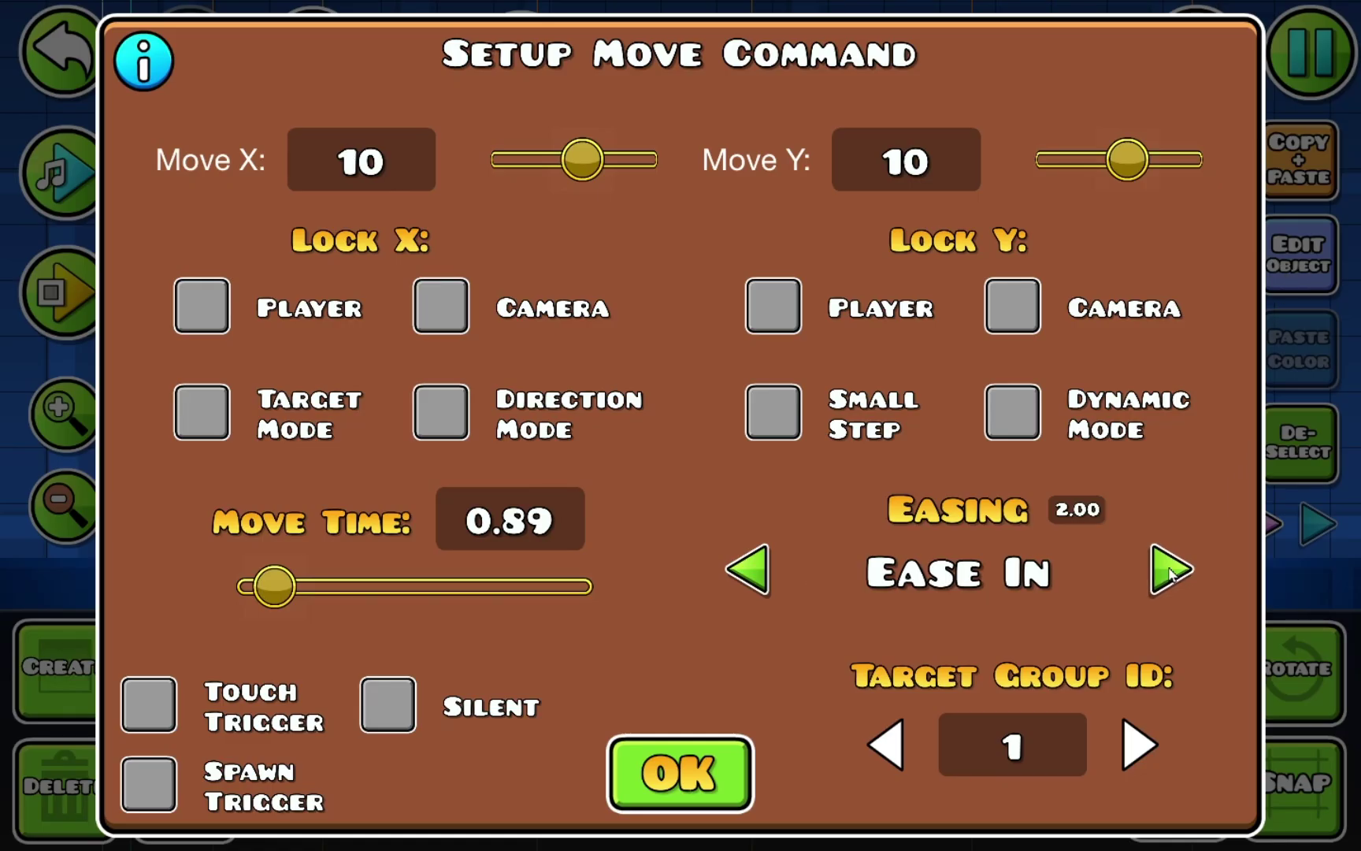
left_click(680, 774)
key("Return")
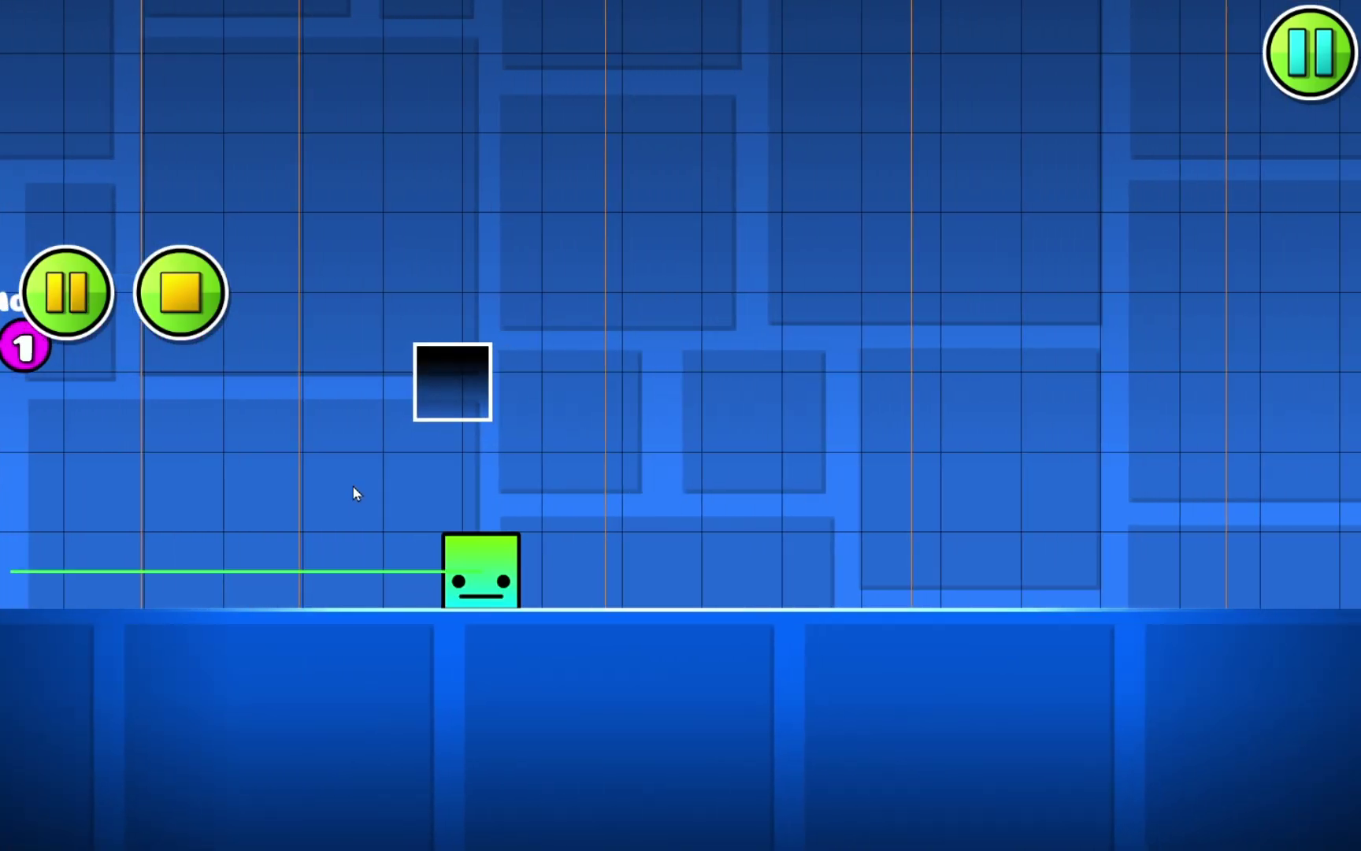
key("Return")
key("Return")
key("Return")
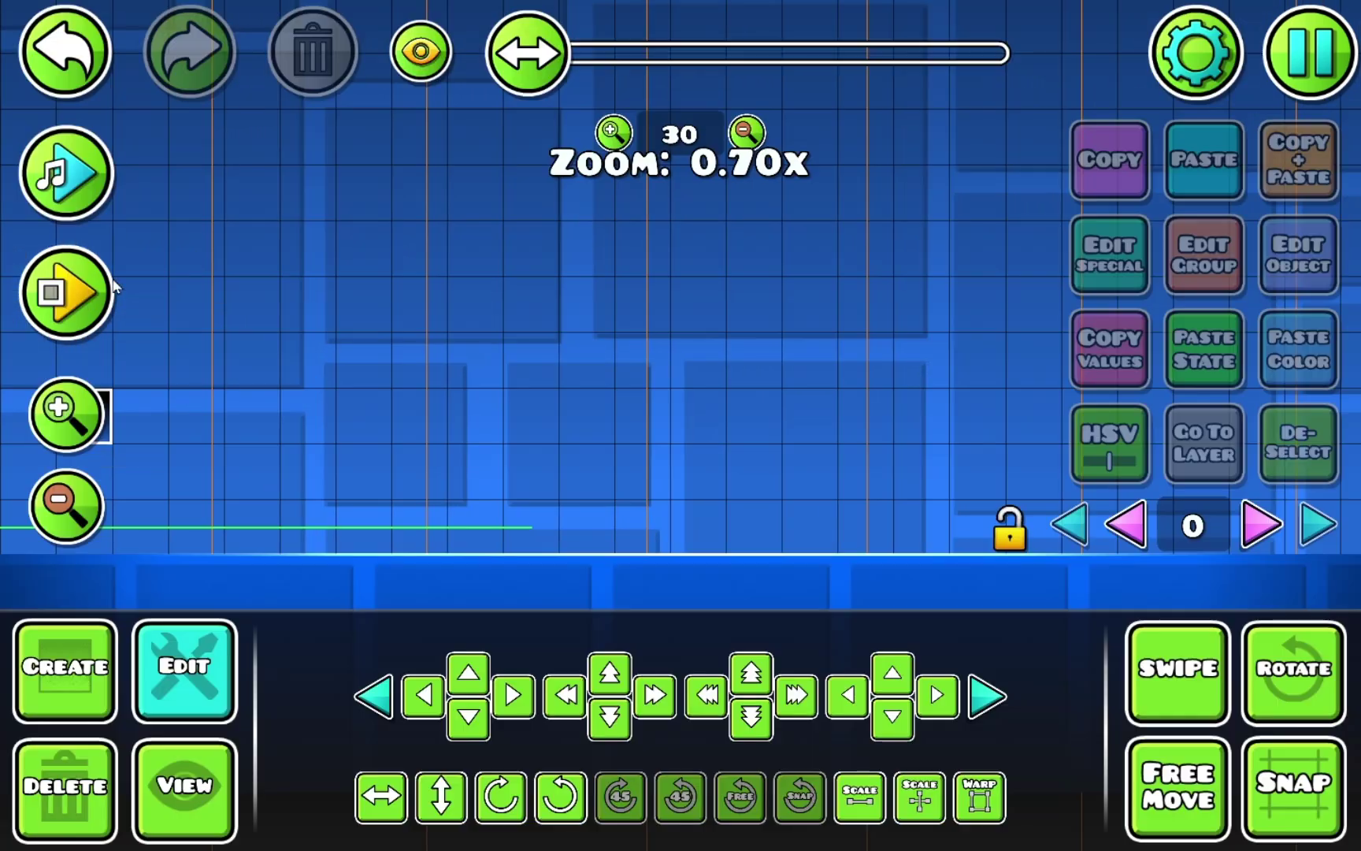
Step: Move the grouped block two grid spaces to the right, farther from the Move trigger
left_click_drag(269, 417, 702, 398)
left_click(508, 390)
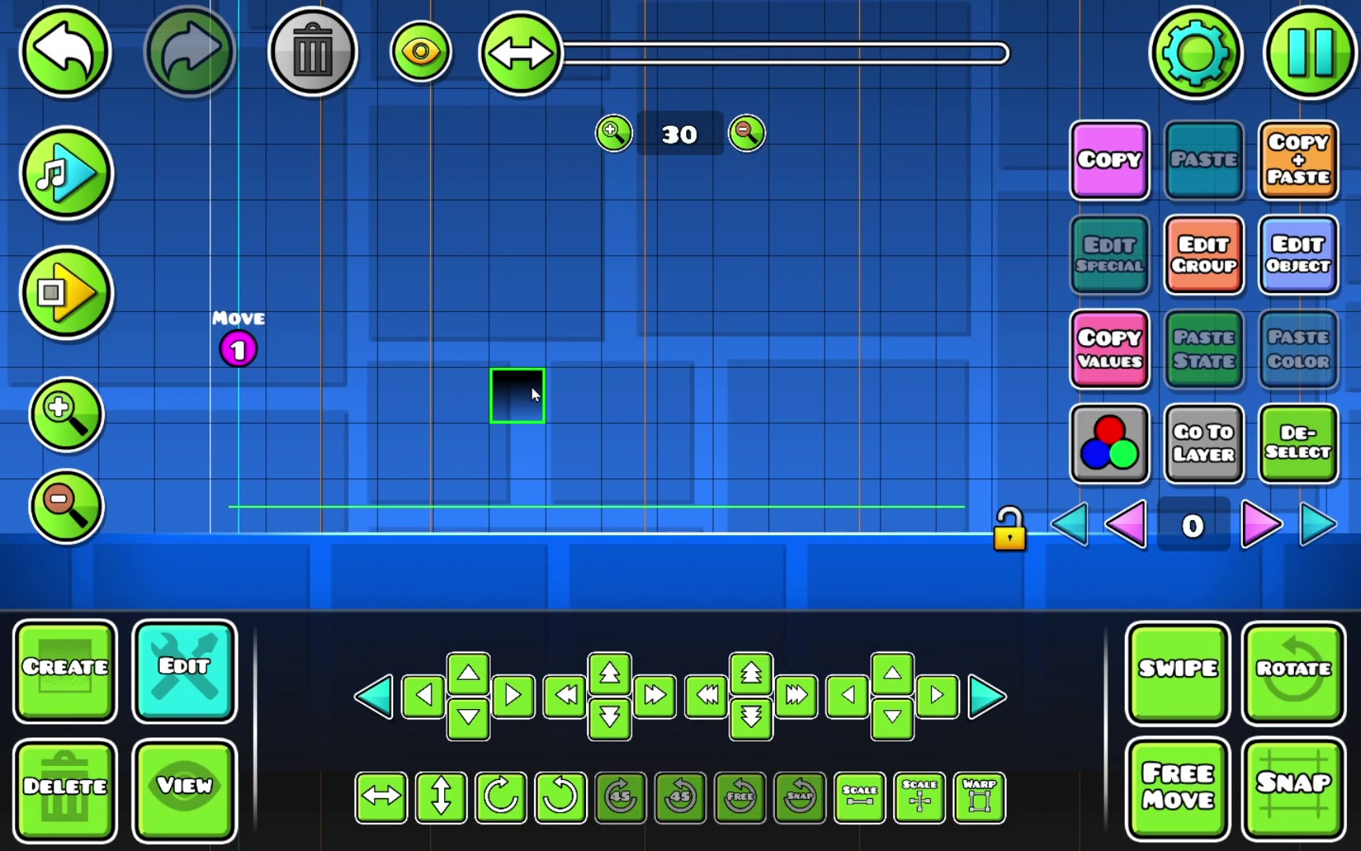
key("d")
key("d")
Step: Enable the Player option under Lock X for the Move trigger and accept the settings
left_click(227, 323)
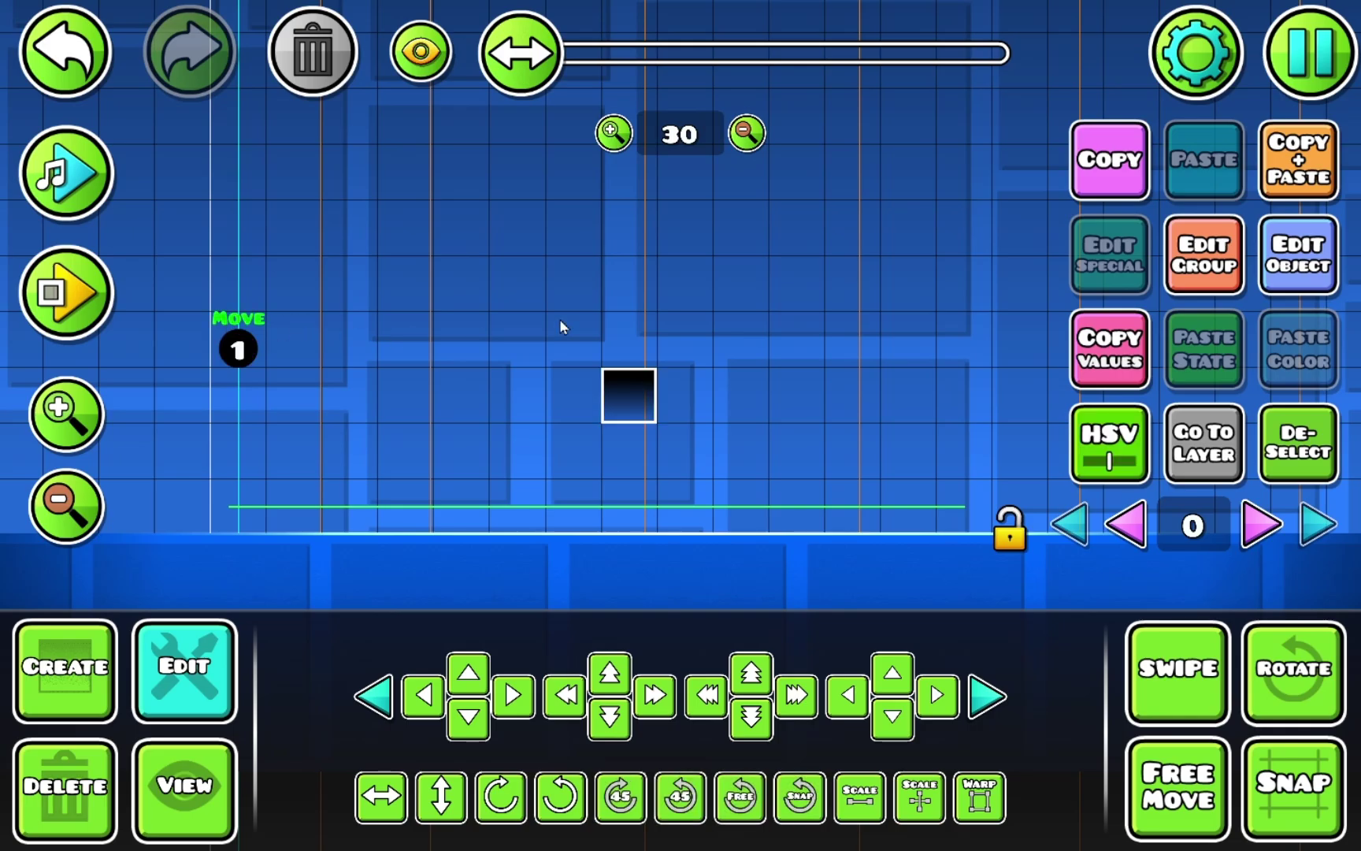
left_click(1286, 264)
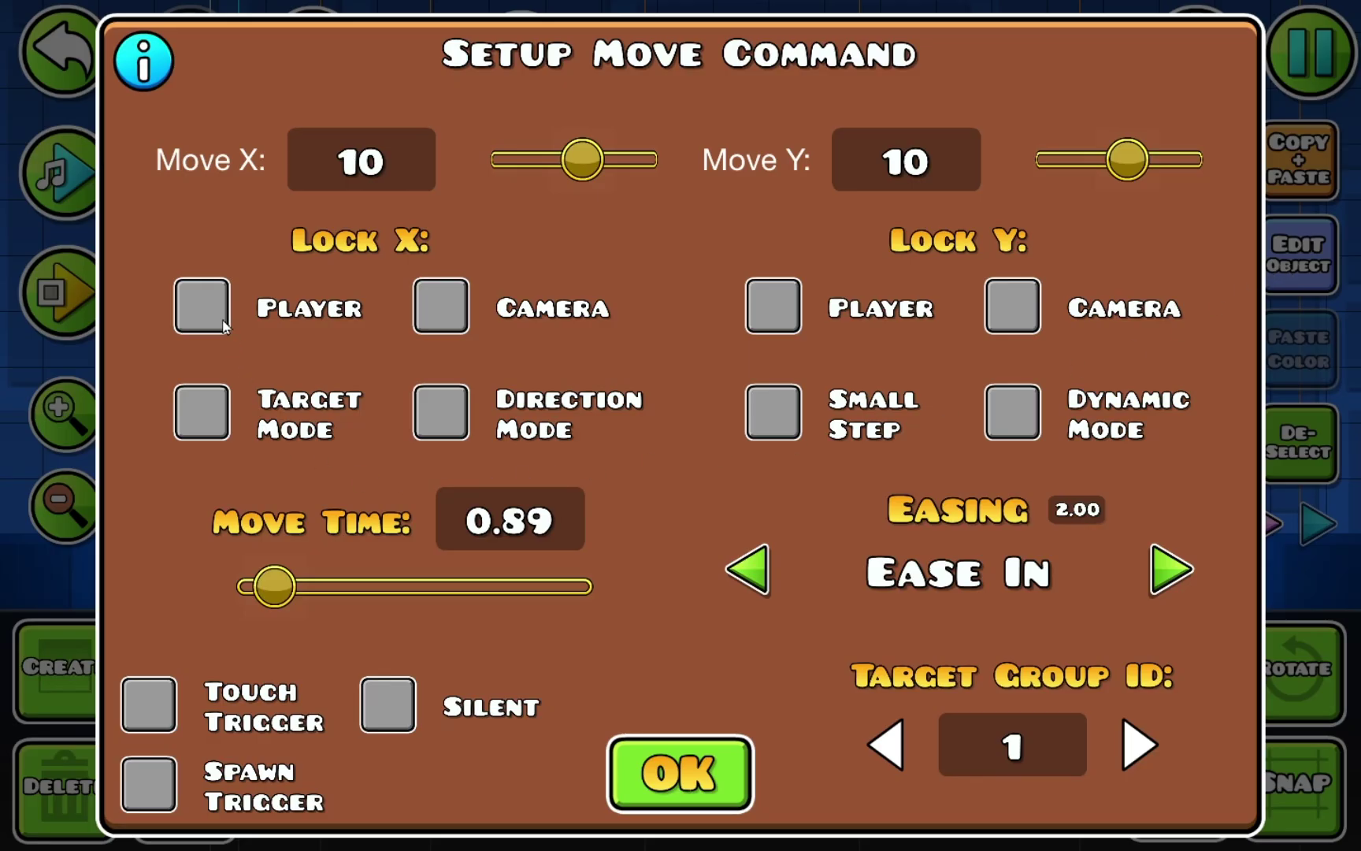
left_click(202, 306)
left_click(666, 781)
Step: Move the Move trigger two grid spaces up and seven to the right, directly above the block
key("w")
key("w")
key("d")
key("d")
key("d")
key("d")
key("d")
key("d")
key("d")
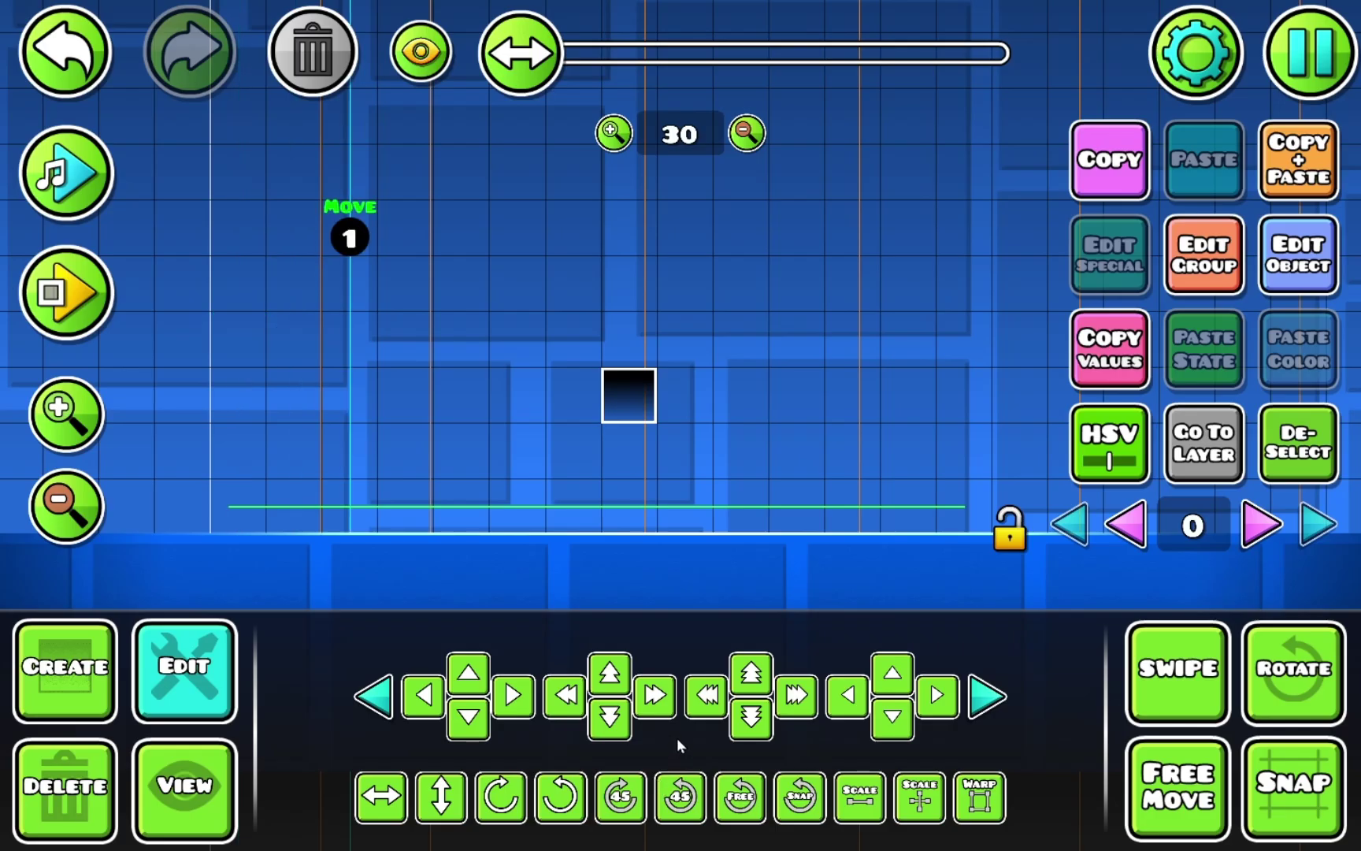
Step: Advance the Move trigger's easing one option past Ease In and playtest the player-locked movement twice
left_click(1306, 276)
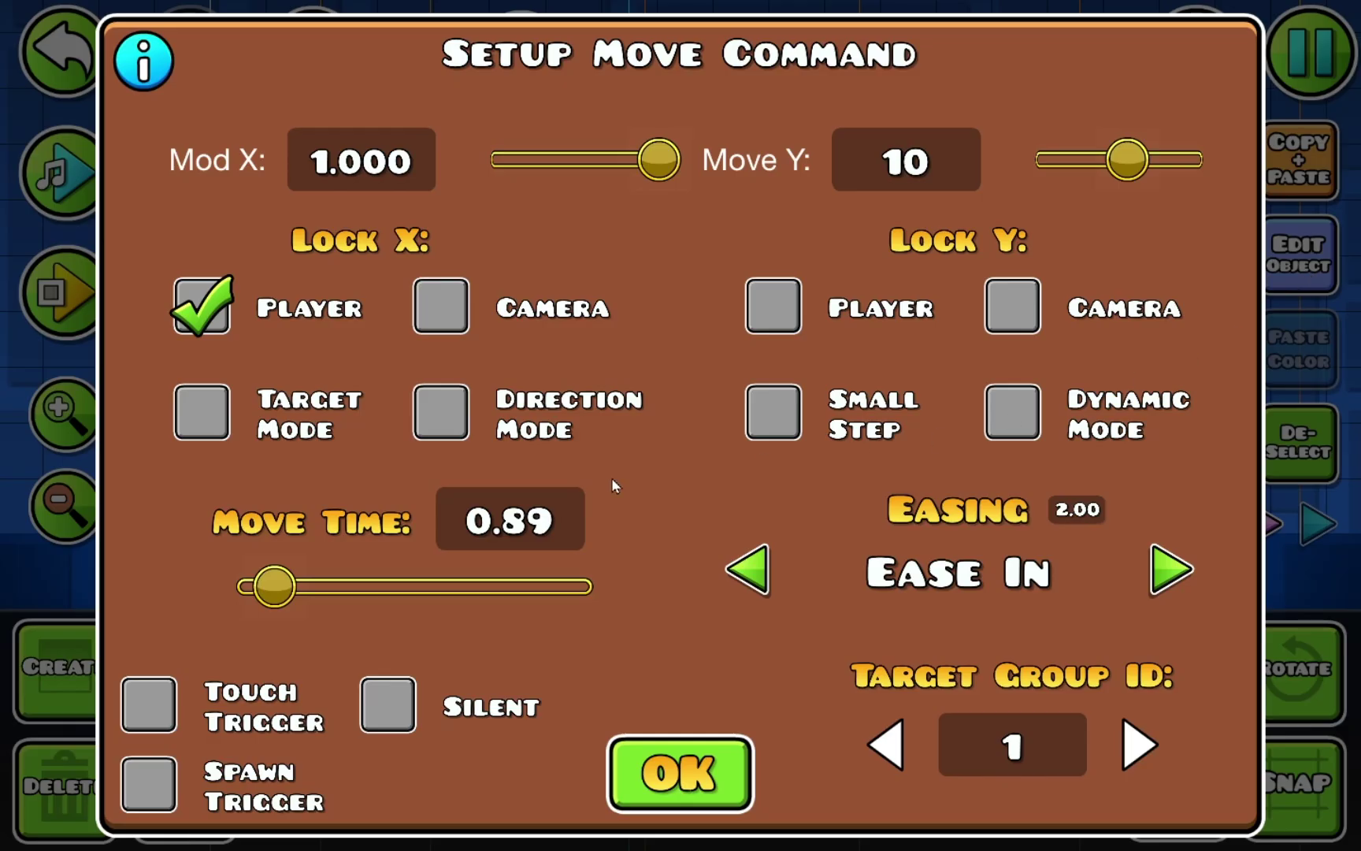
left_click(1169, 569)
left_click(741, 763)
key("Return")
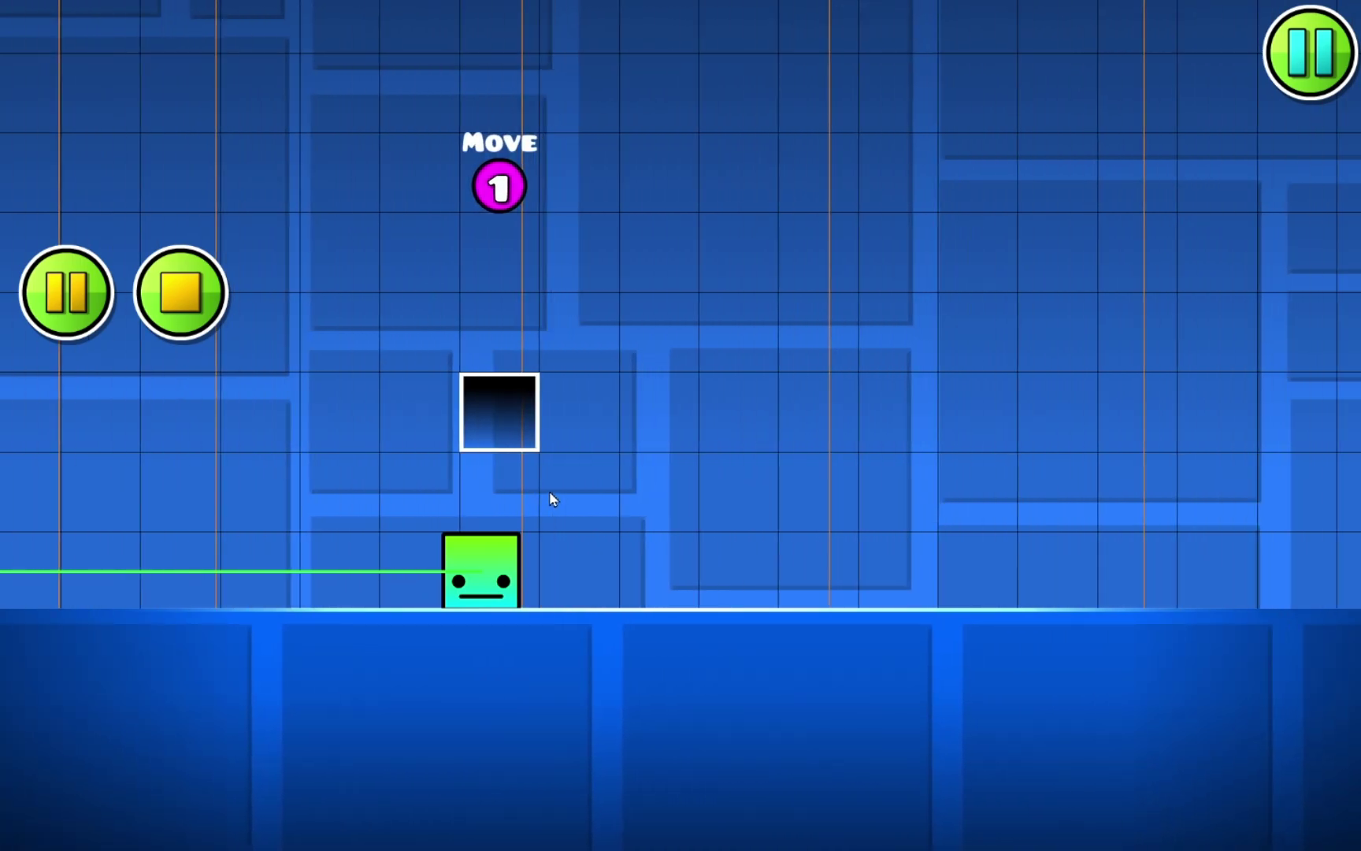
key("Return")
key("Return")
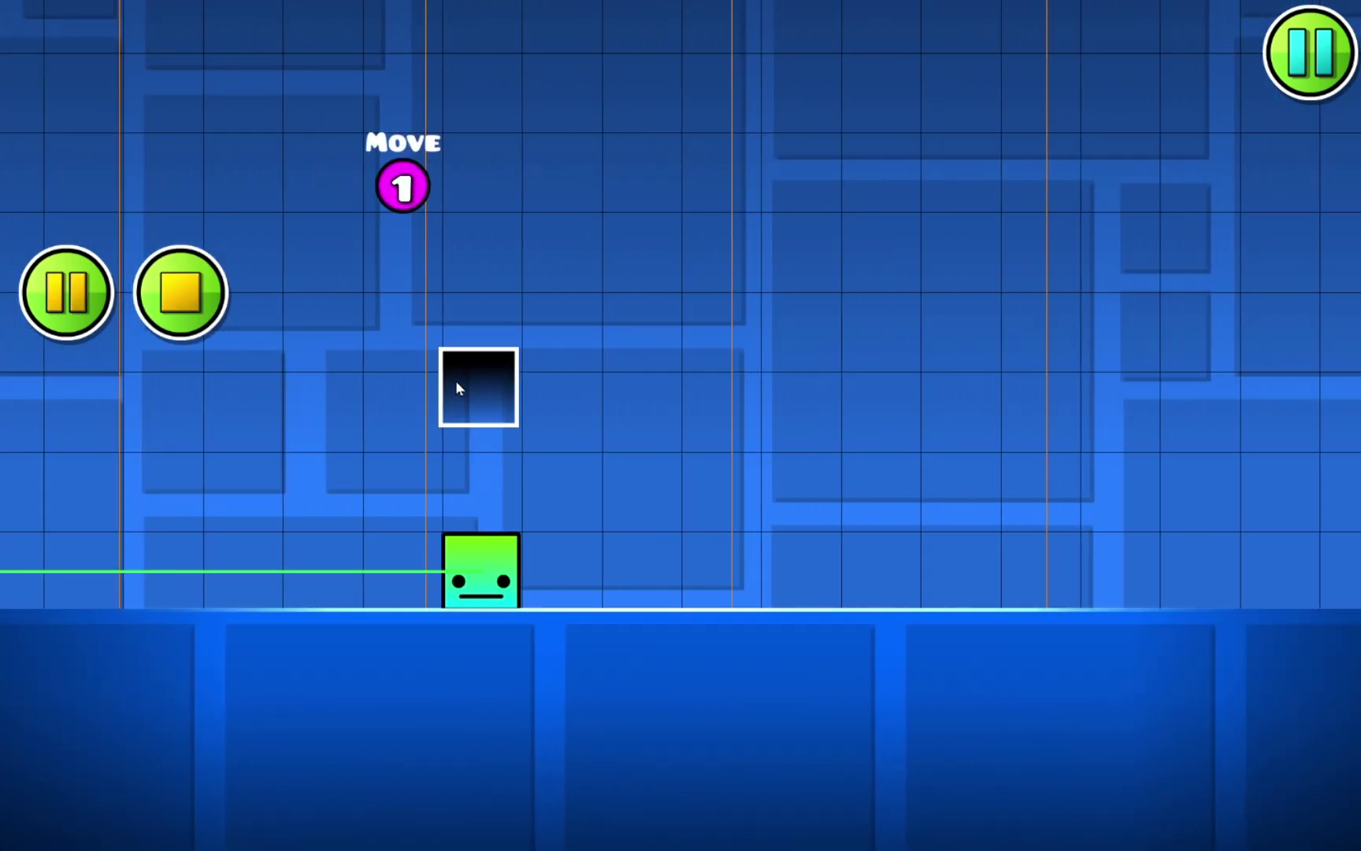
key("Return")
Step: Set the Move trigger's easing to Elastic In Out and playtest the block's movement twice
left_click(403, 271)
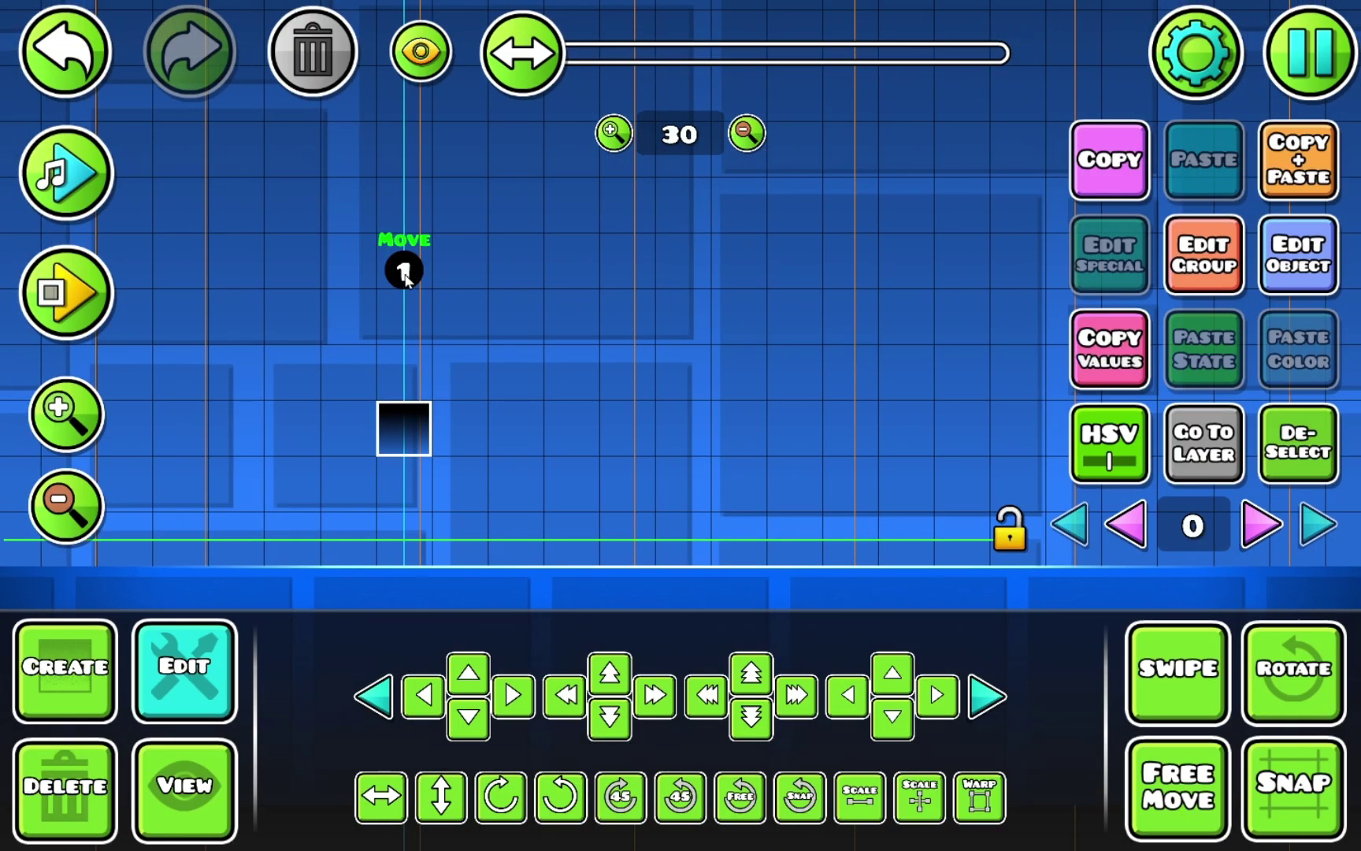
left_click(1323, 286)
left_click(1143, 583)
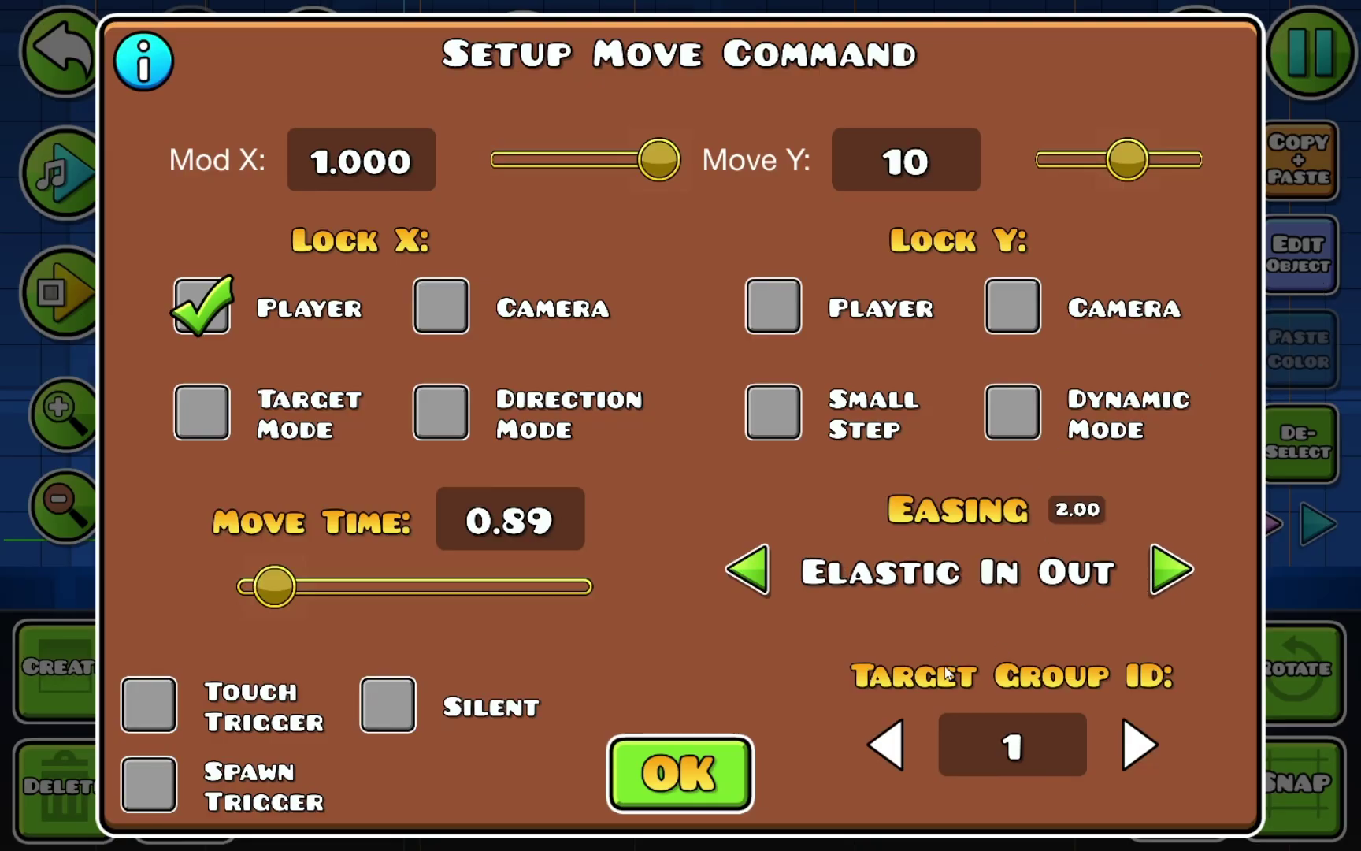
left_click(736, 771)
key("Return")
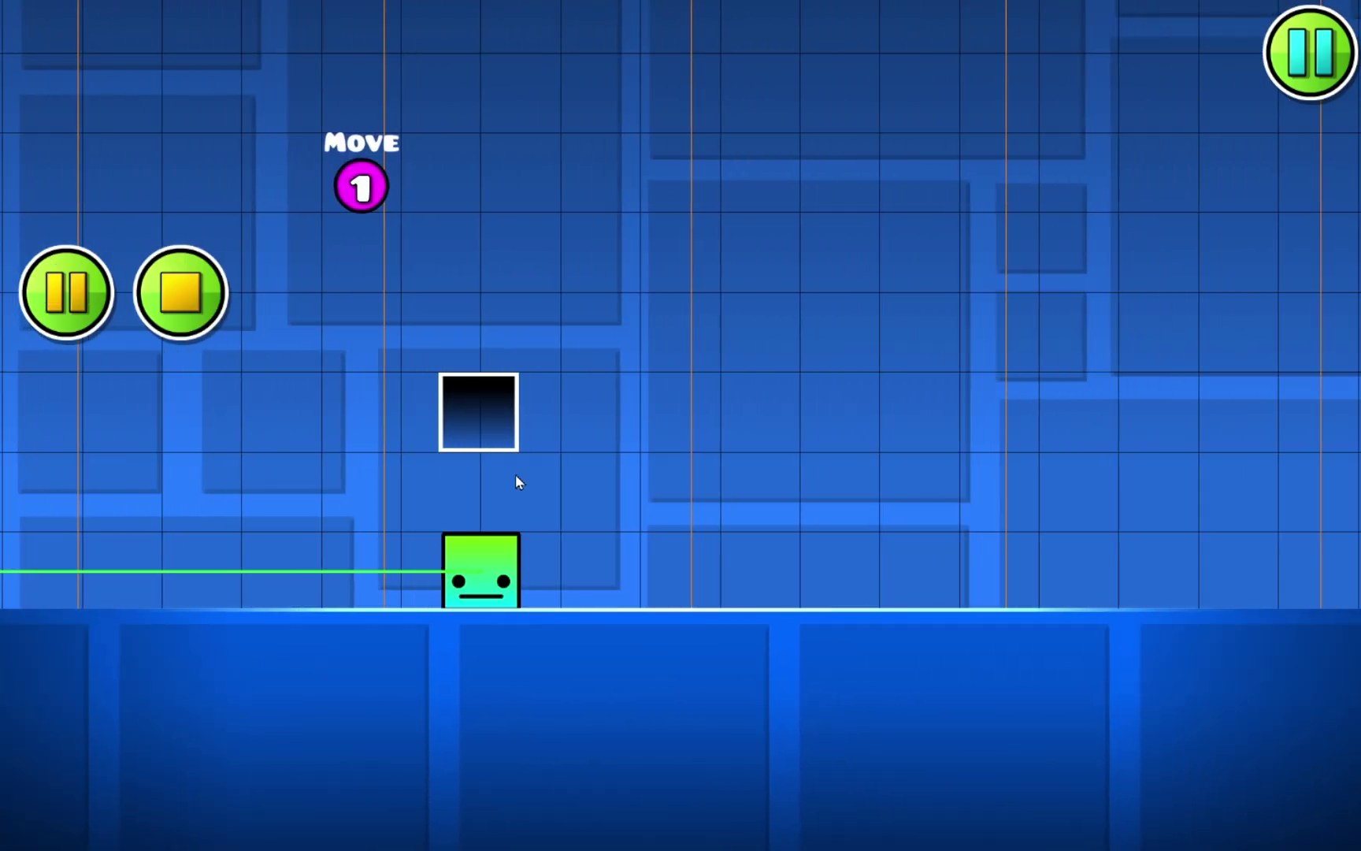
key("Return")
key("Return")
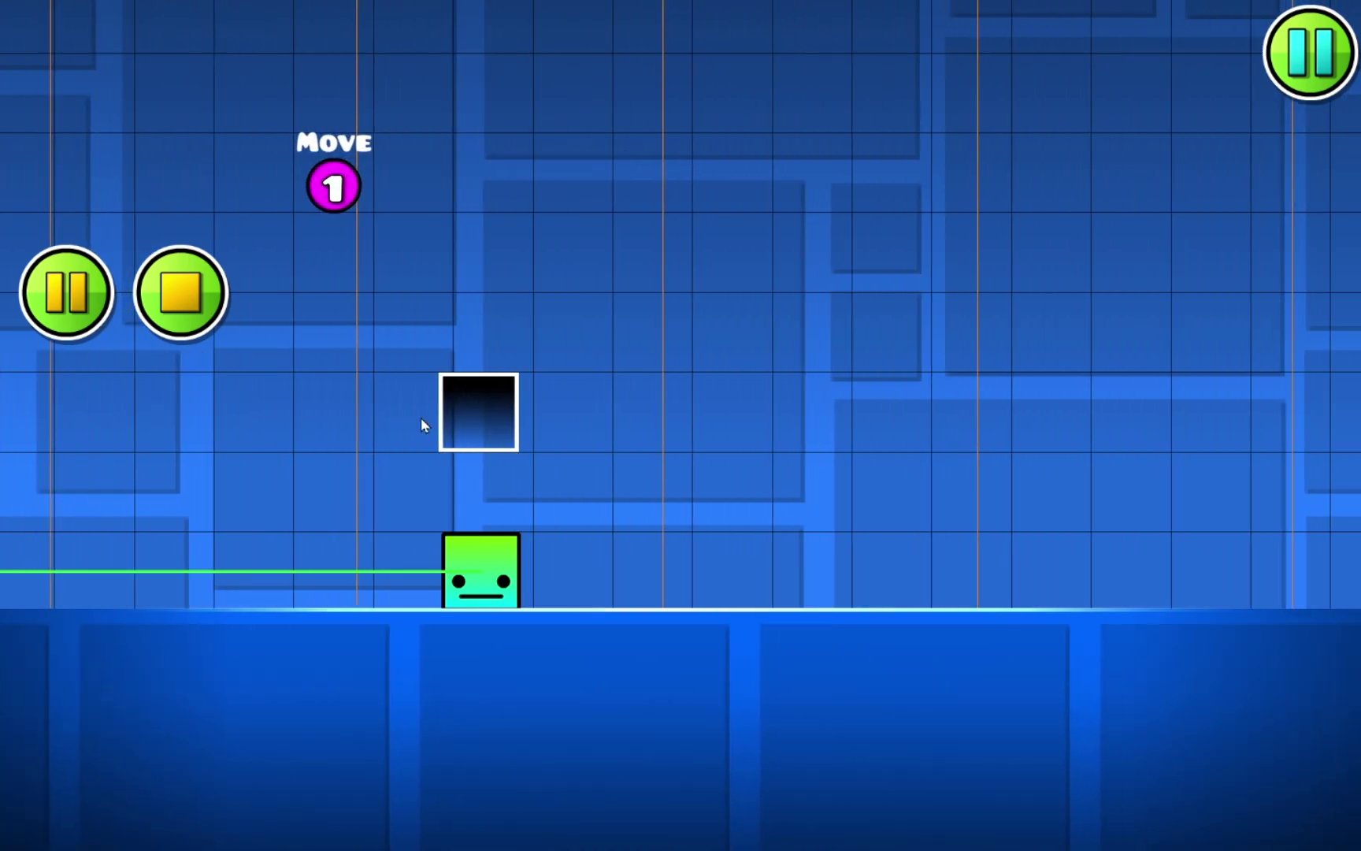
left_click(180, 292)
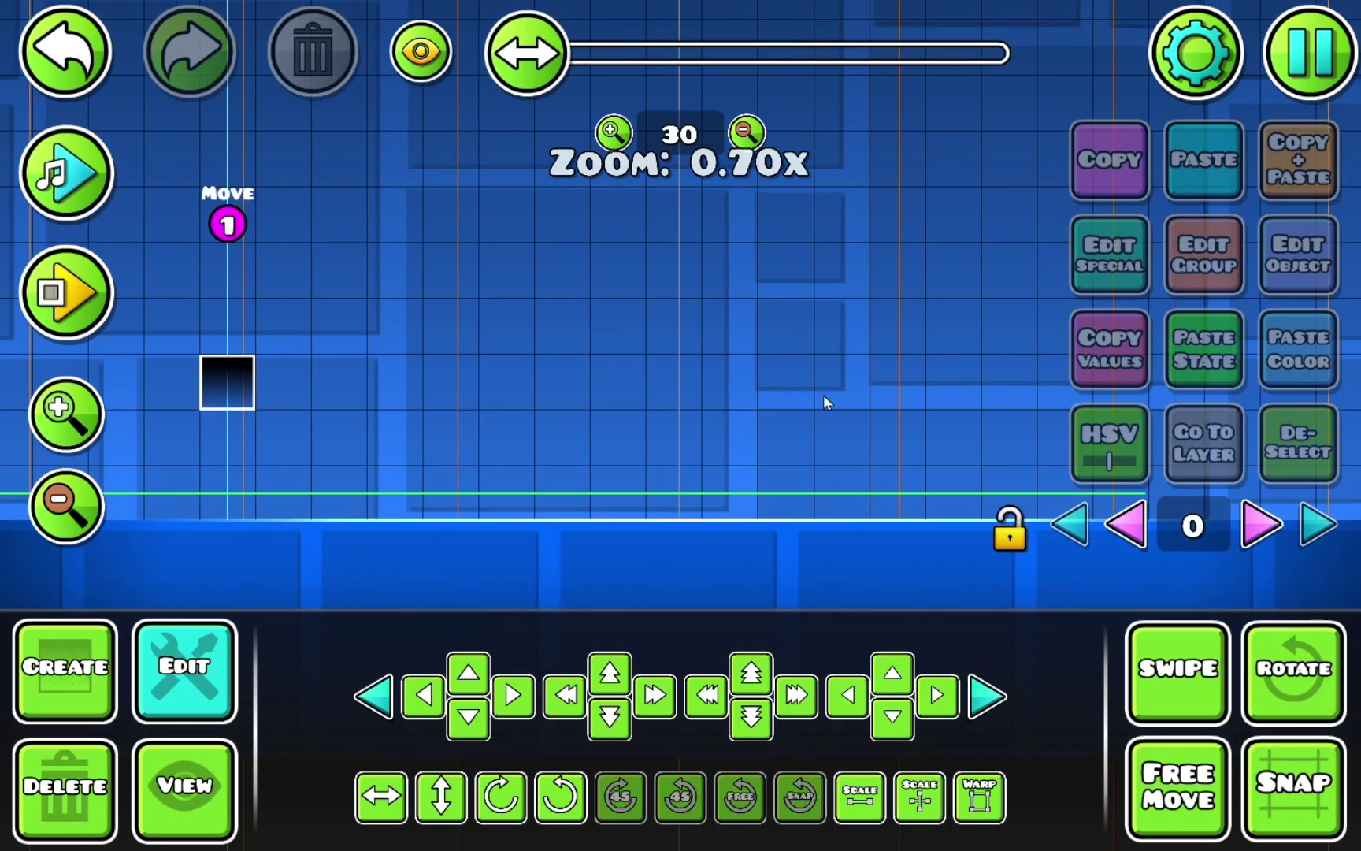
Step: Set the Move trigger's easing to Elastic In and playtest the block's movement twice
left_click(599, 207)
left_click(1297, 254)
left_click(1152, 553)
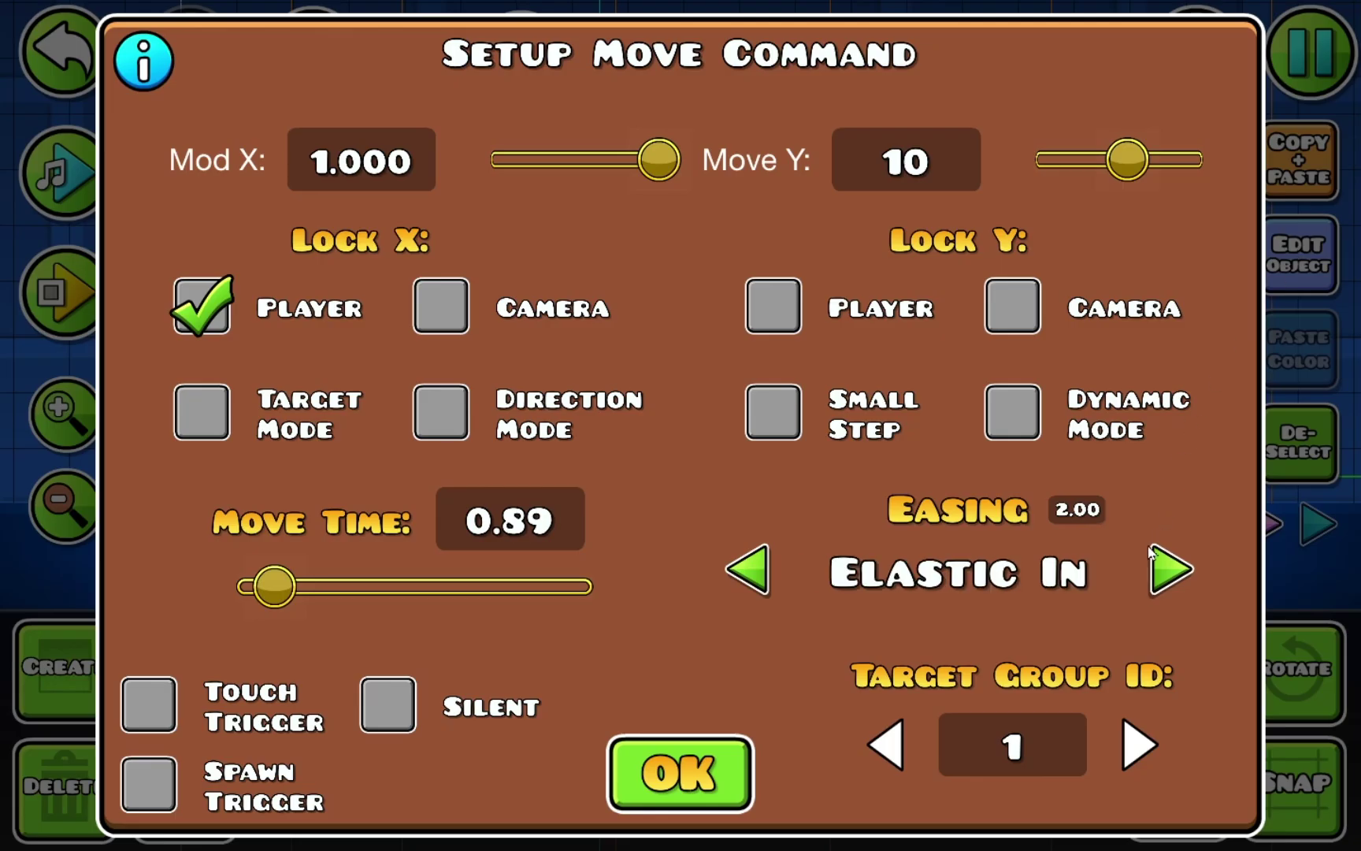
left_click(716, 749)
key("Return")
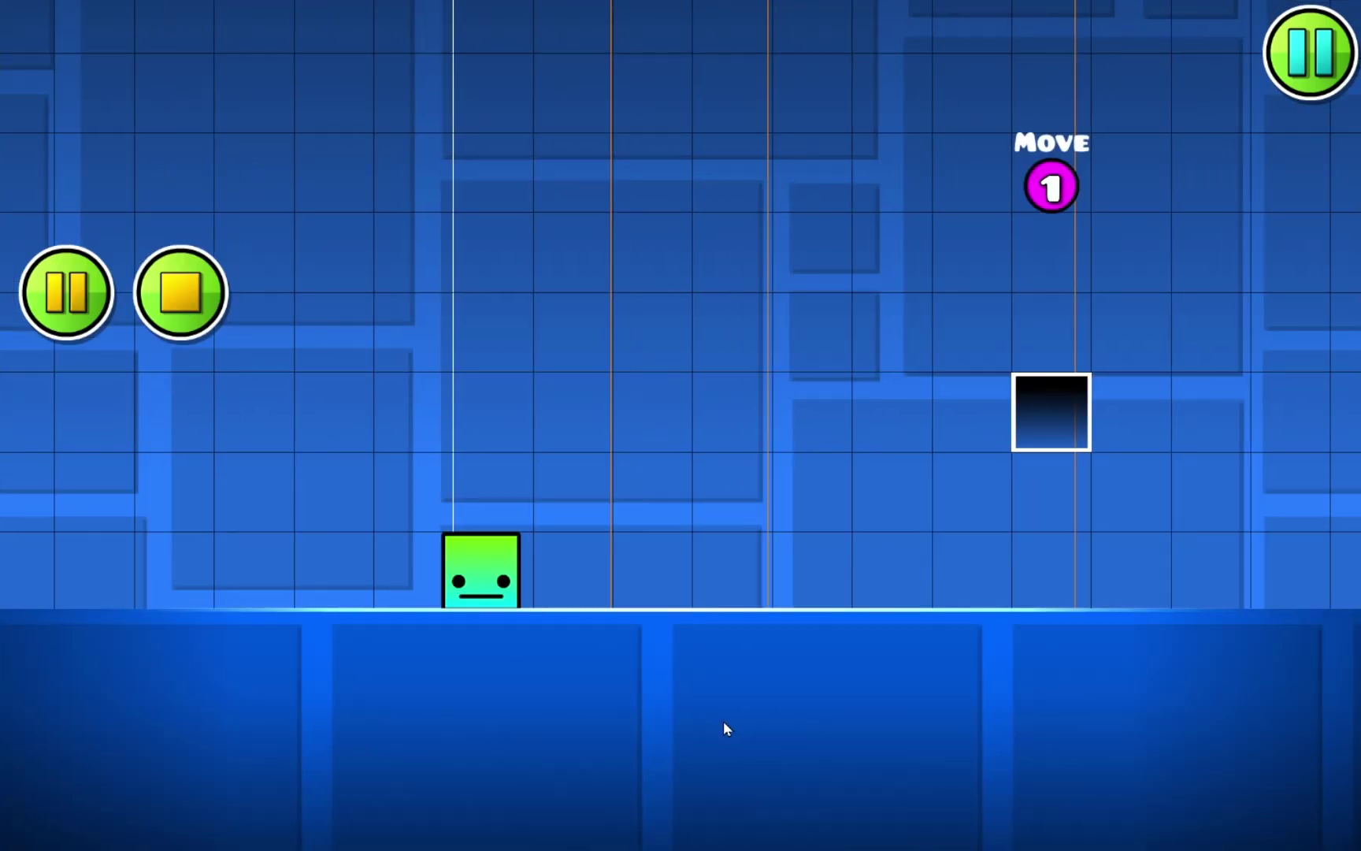
key("Return")
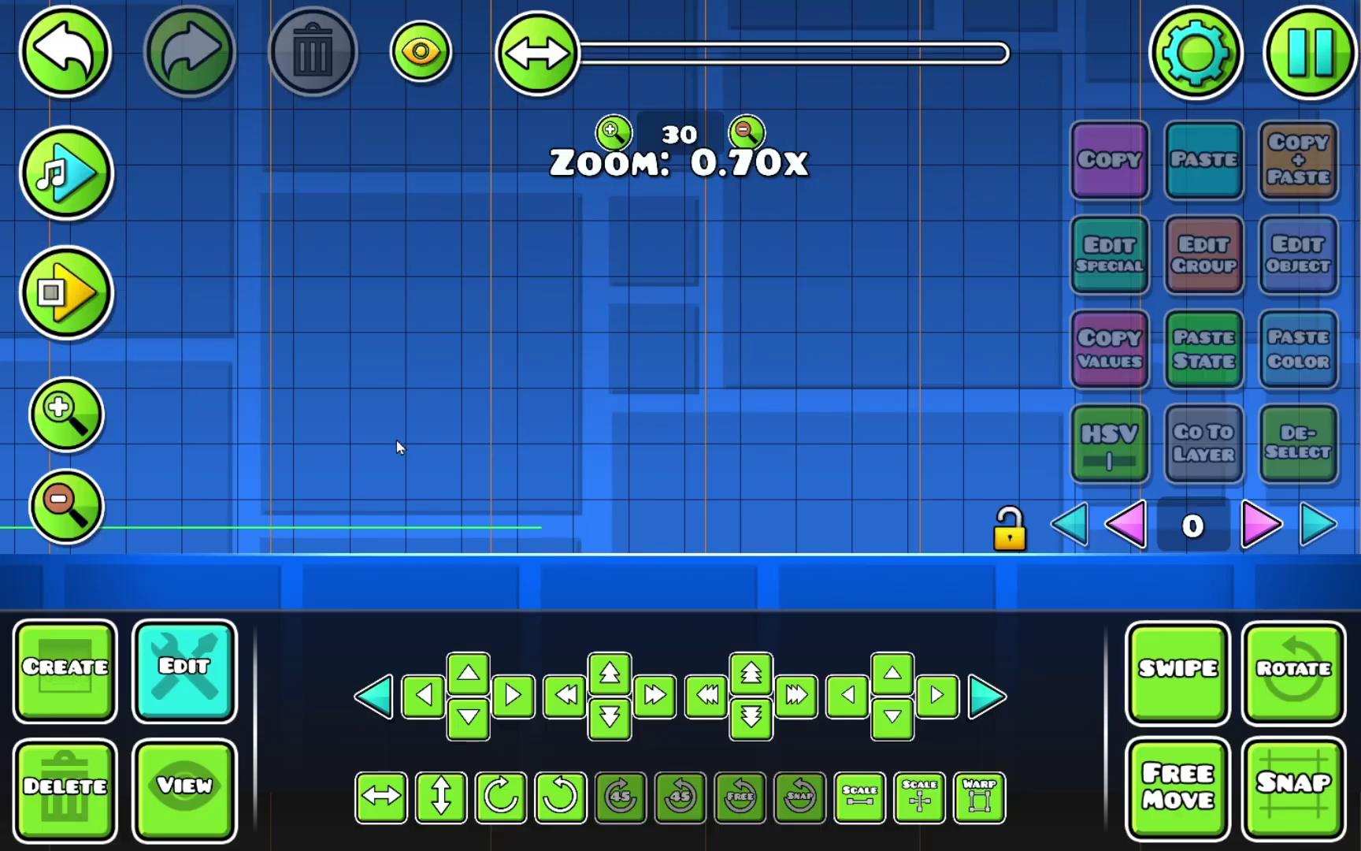
key("Return")
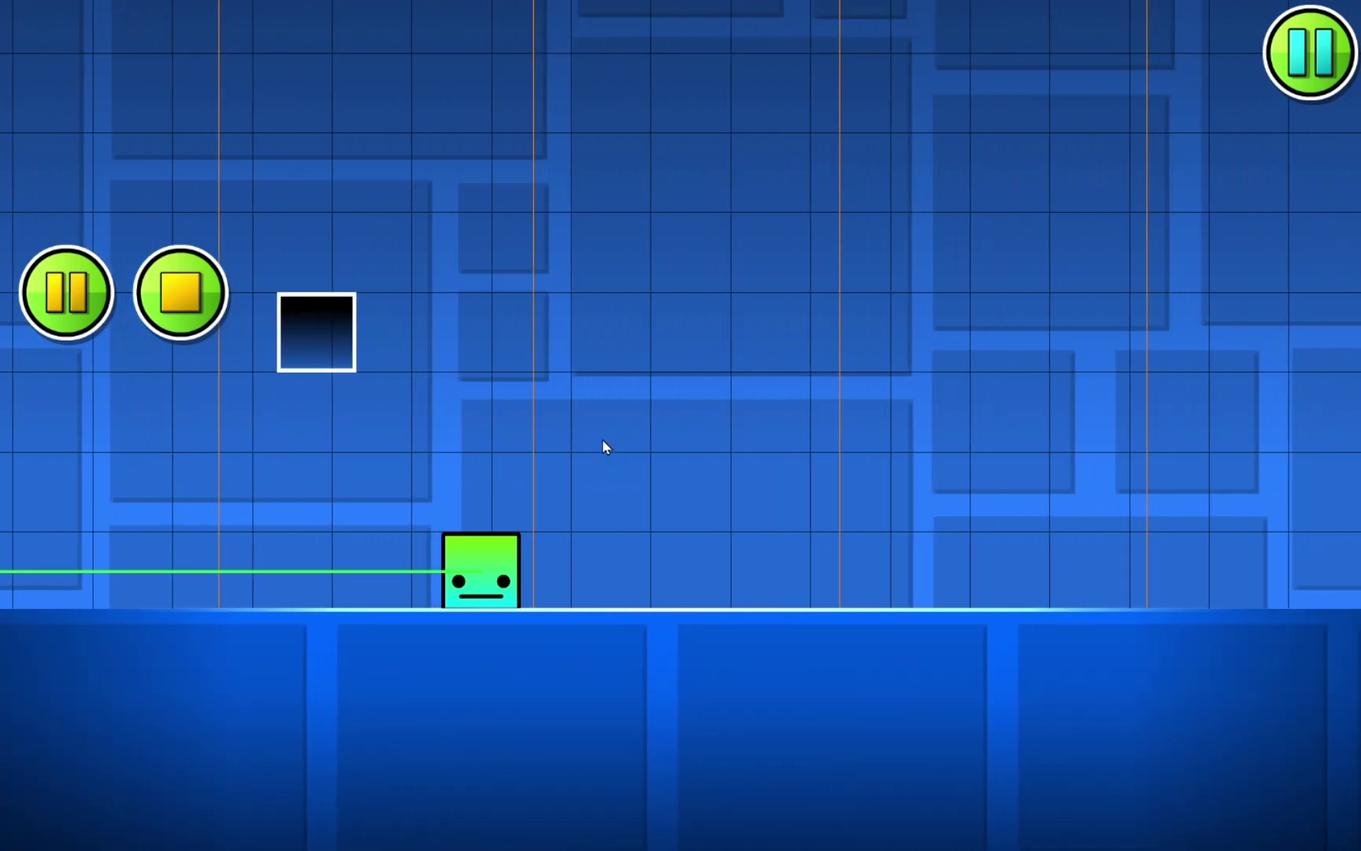
key("Return")
Step: Advance the Move trigger's easing one option past Elastic In and playtest the block's movement once
left_click(278, 292)
left_click(1299, 256)
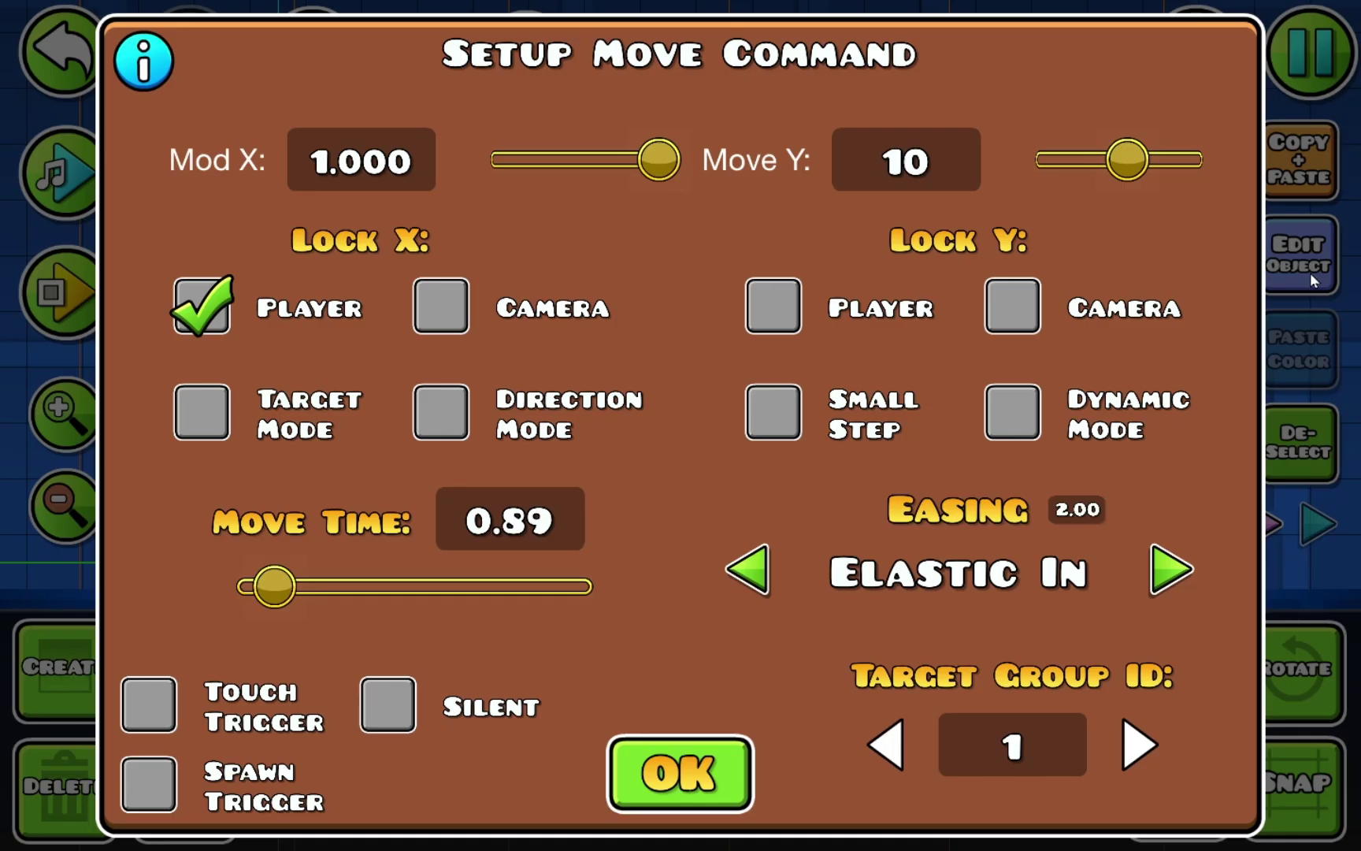
left_click(1151, 581)
left_click(719, 776)
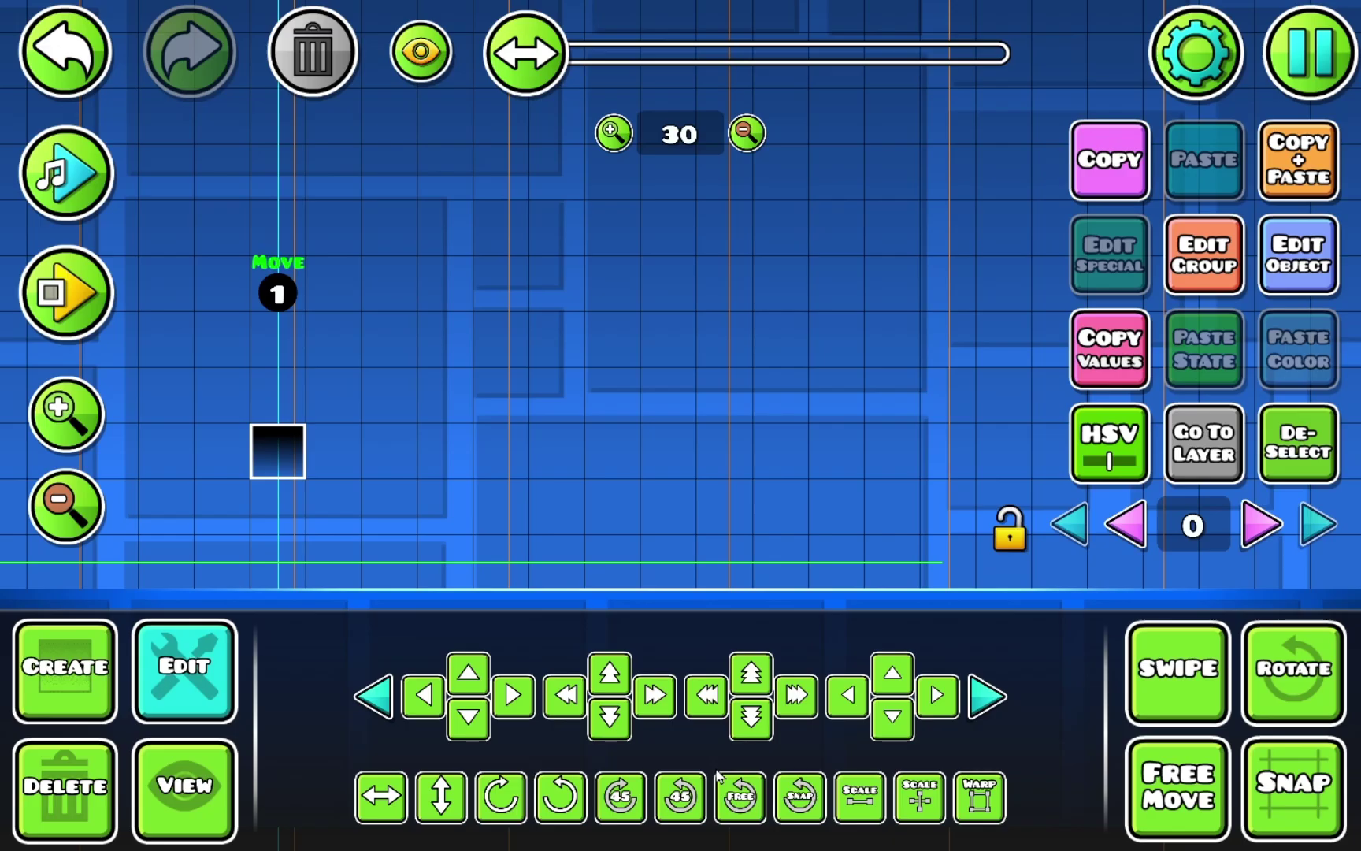
key("Return")
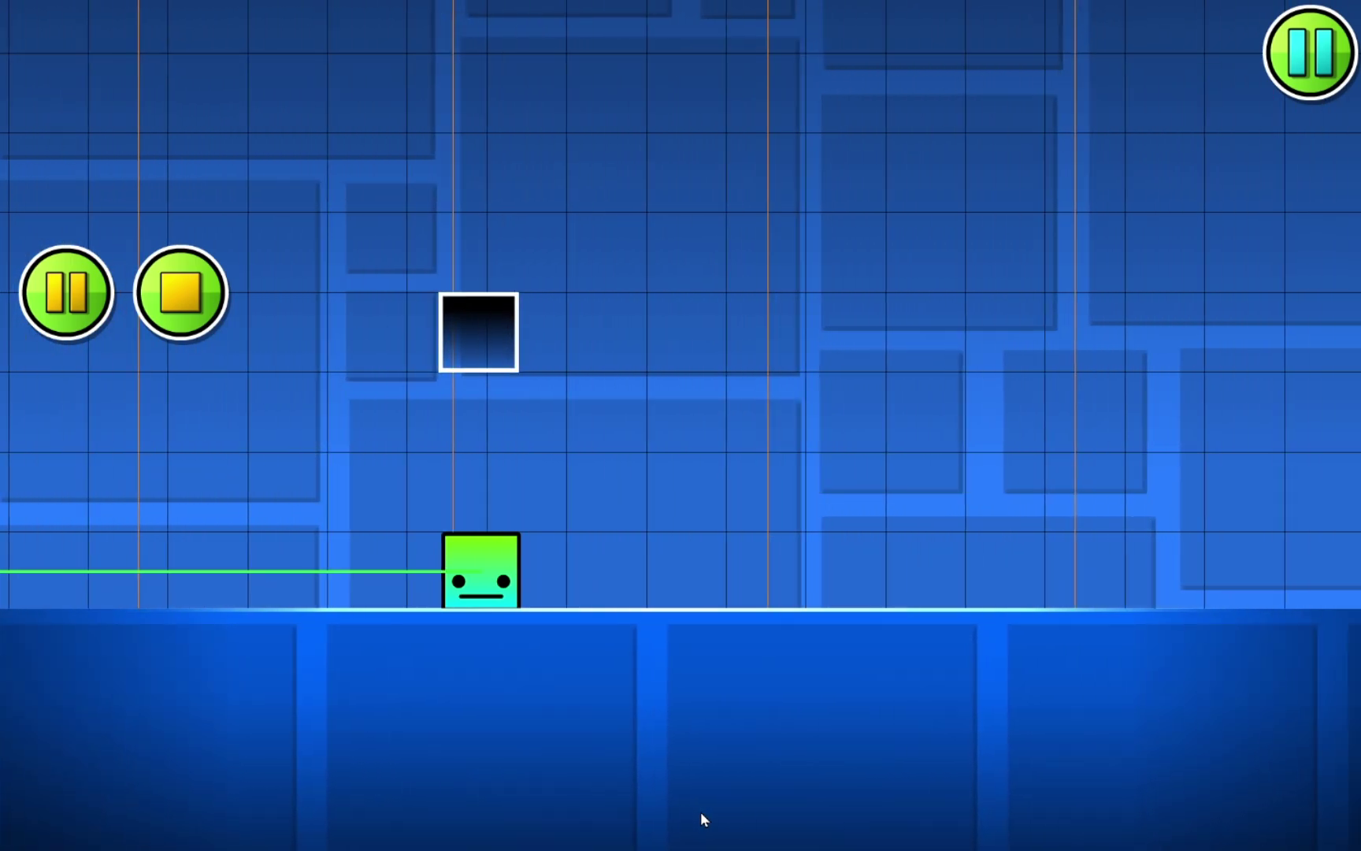
key("Return")
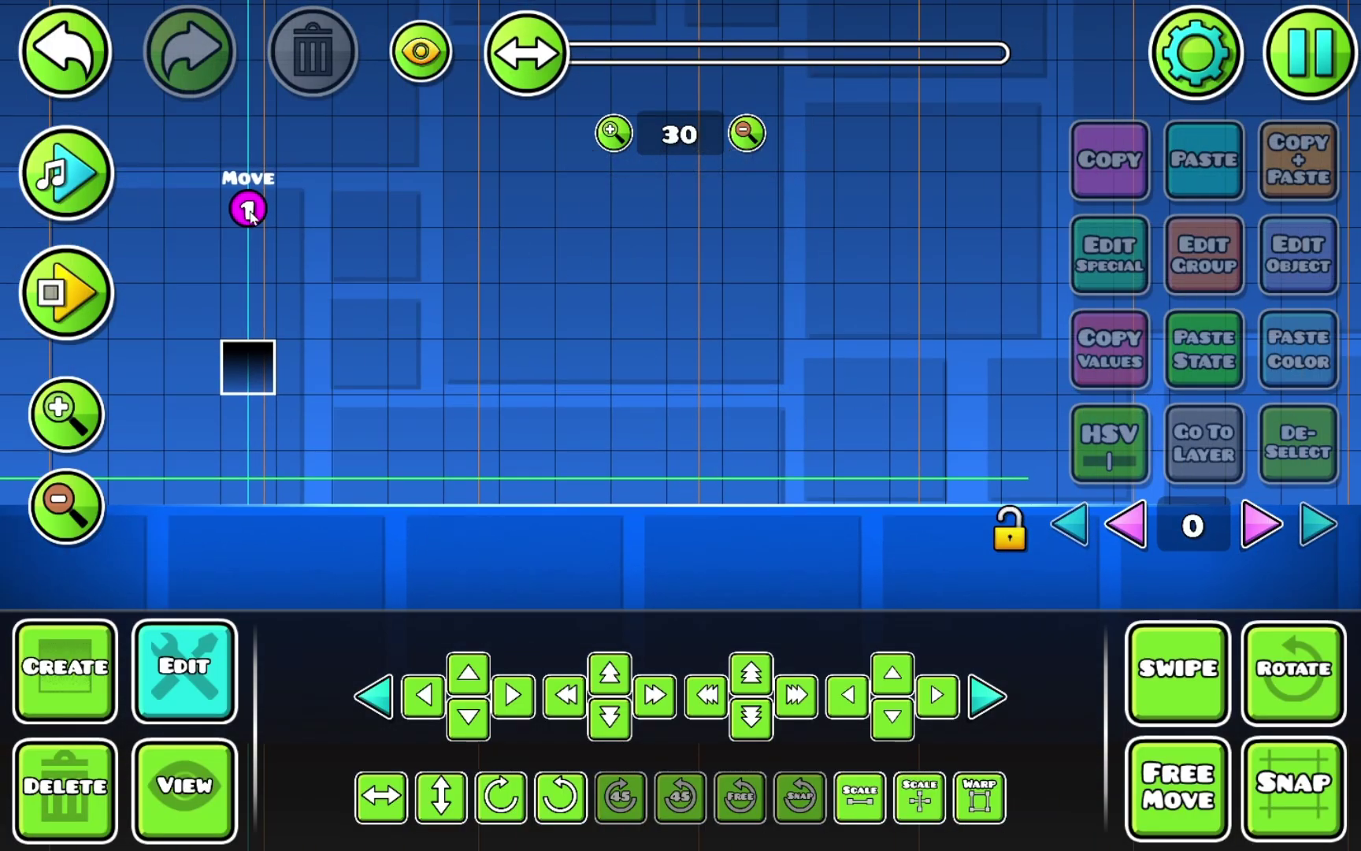
Step: Set the Move trigger's easing to Bounce In Out and playtest the block's movement twice
left_click(249, 210)
left_click(1270, 260)
left_click(1170, 570)
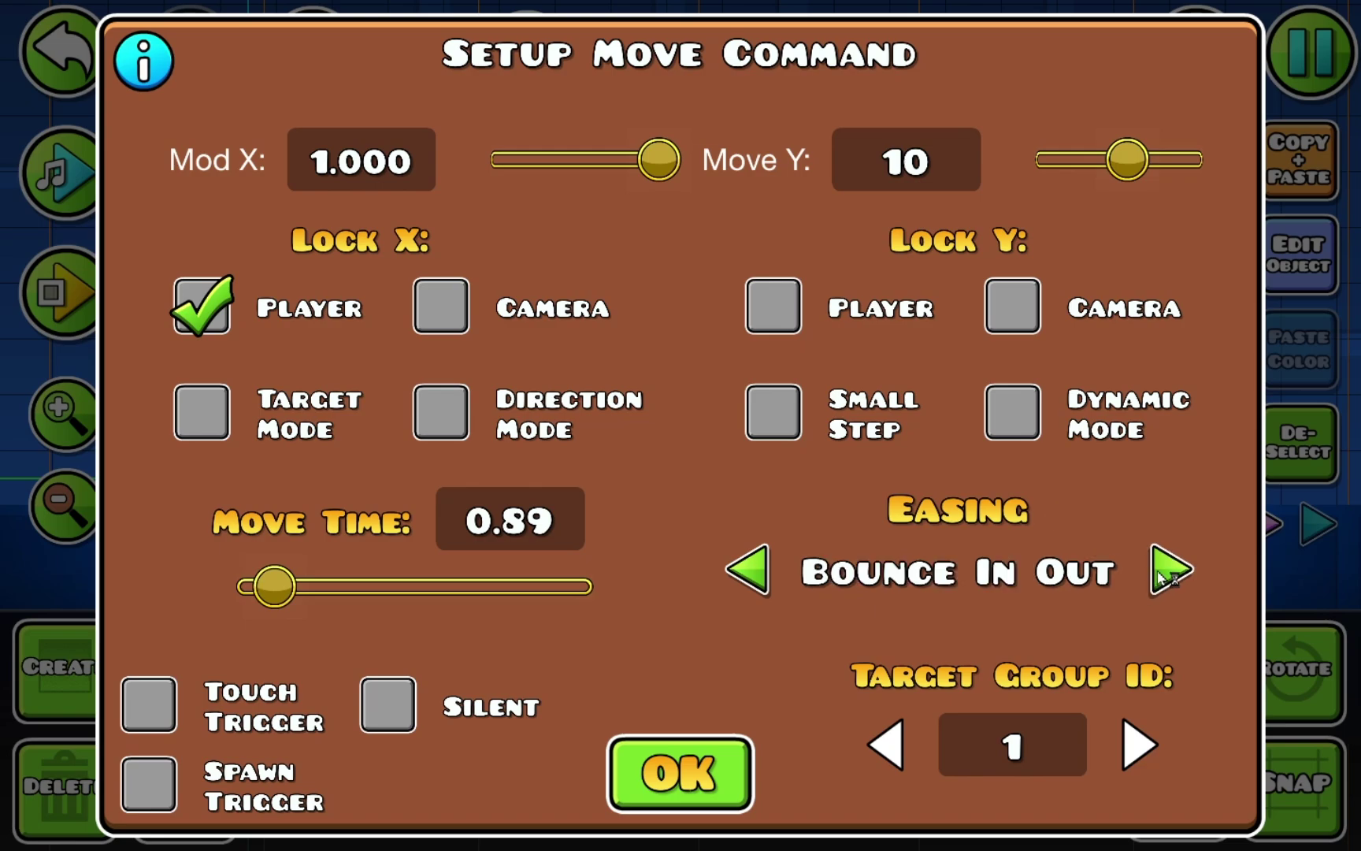
left_click(704, 745)
key("Return")
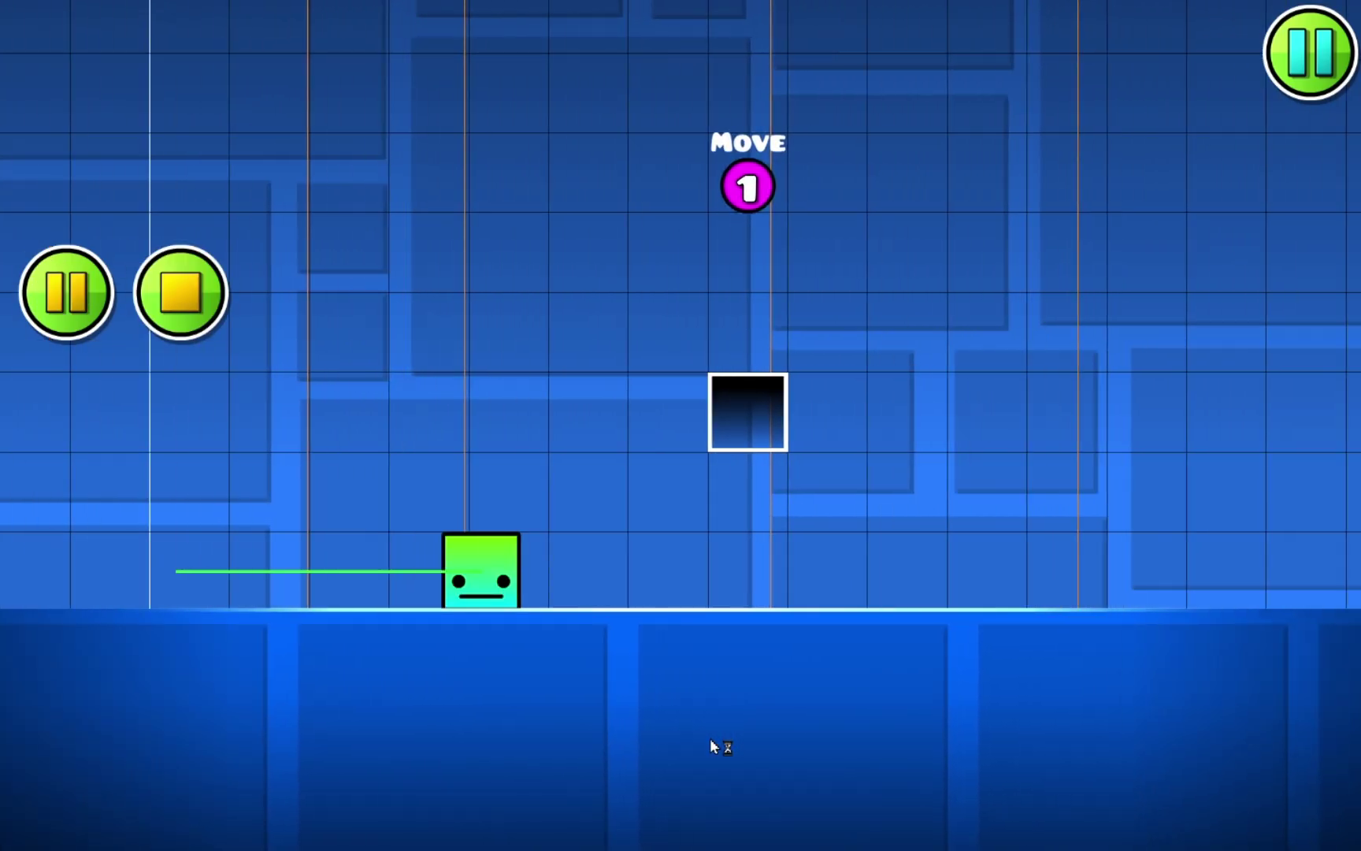
key("Return")
key("Return")
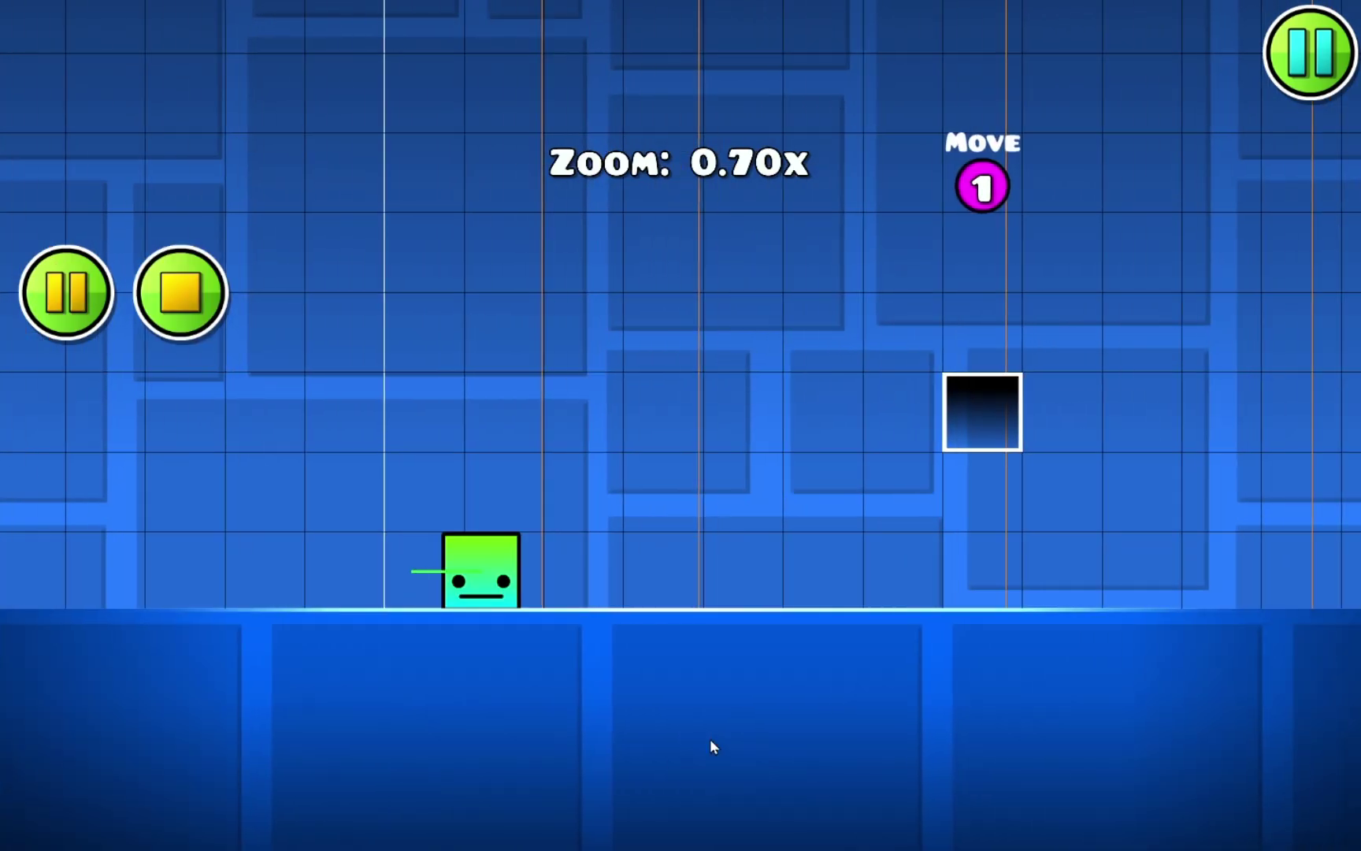
key("Return")
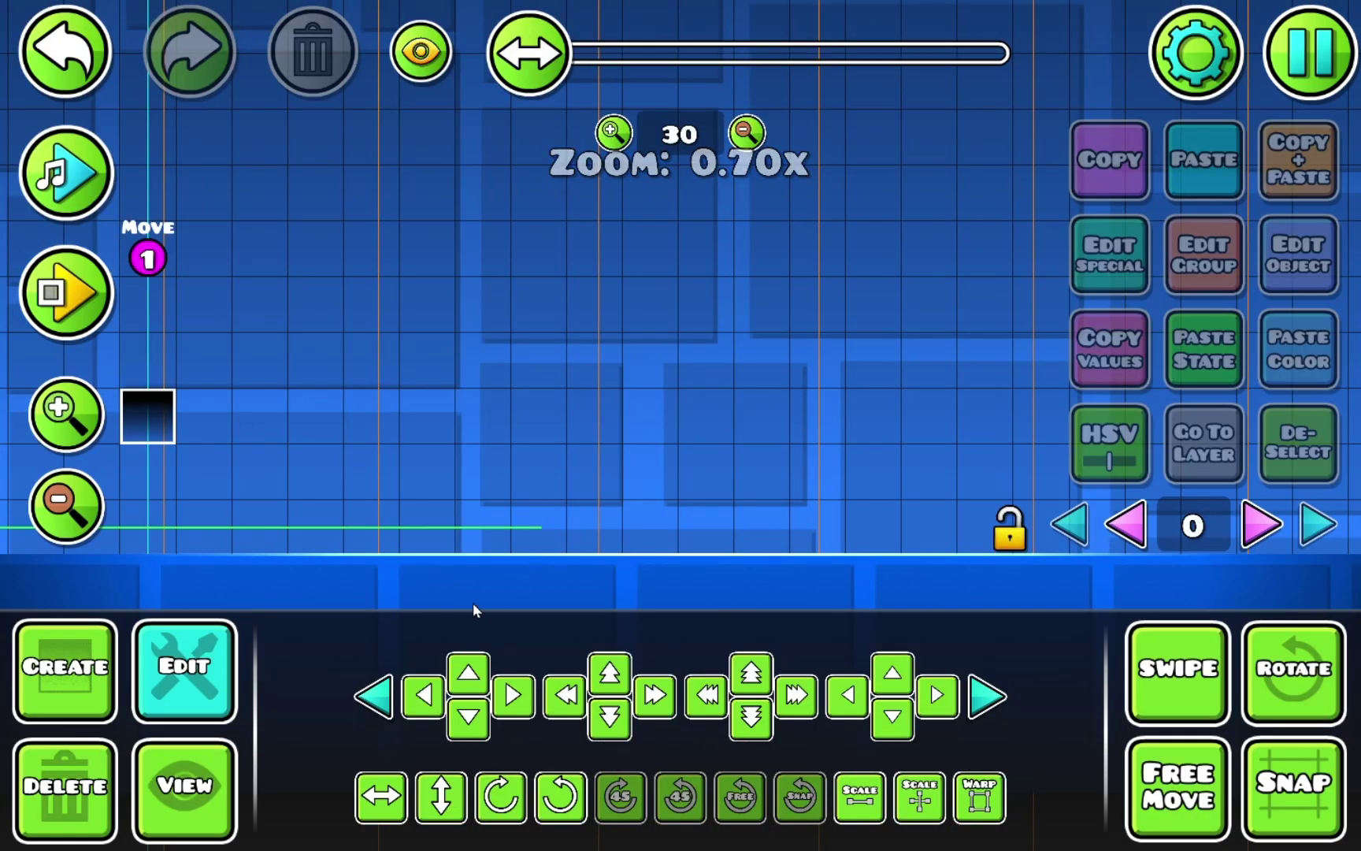
Step: Set the Move trigger's easing to Bounce In and playtest the block's movement
left_click(166, 275)
left_click(1298, 254)
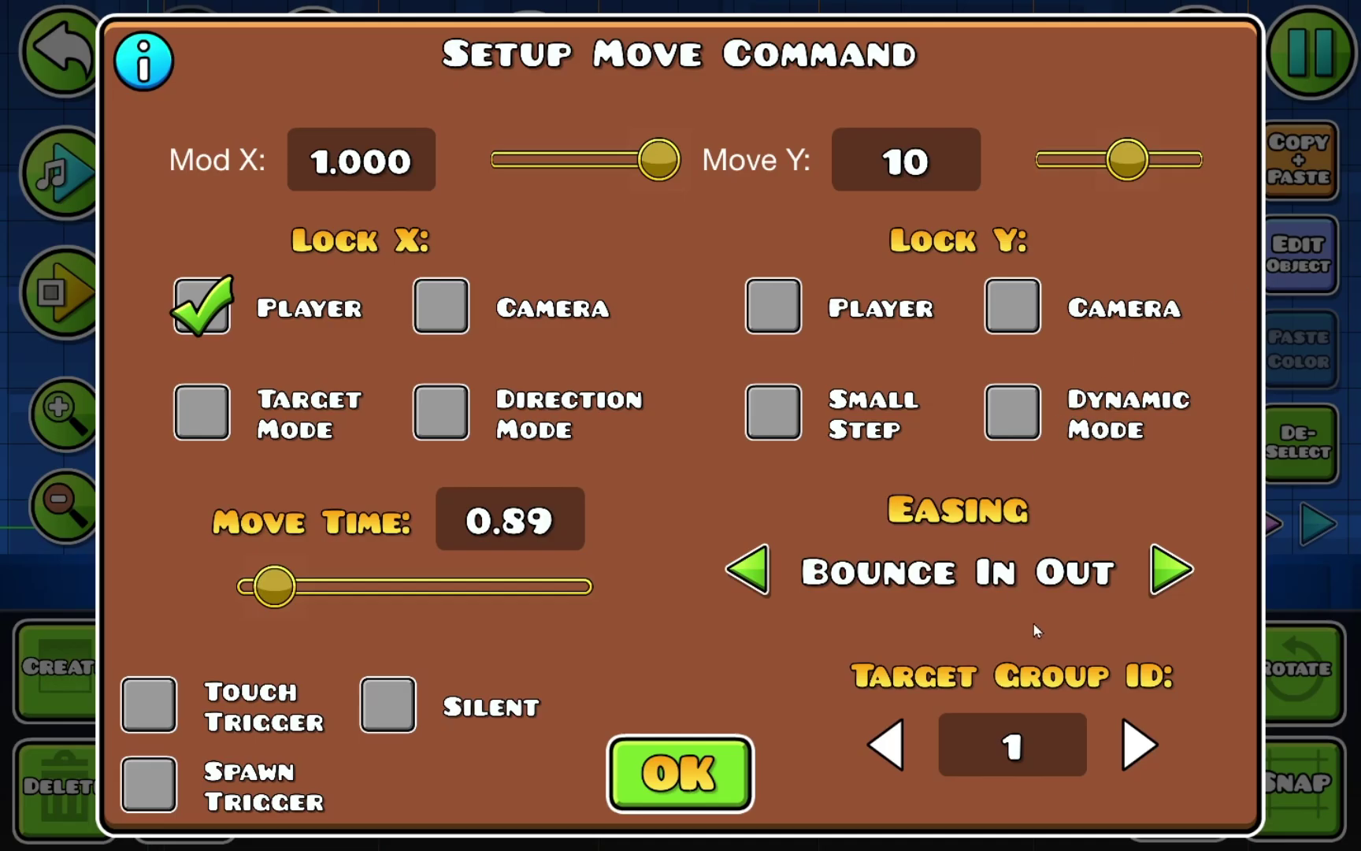
left_click(1169, 571)
left_click(689, 756)
key("Return")
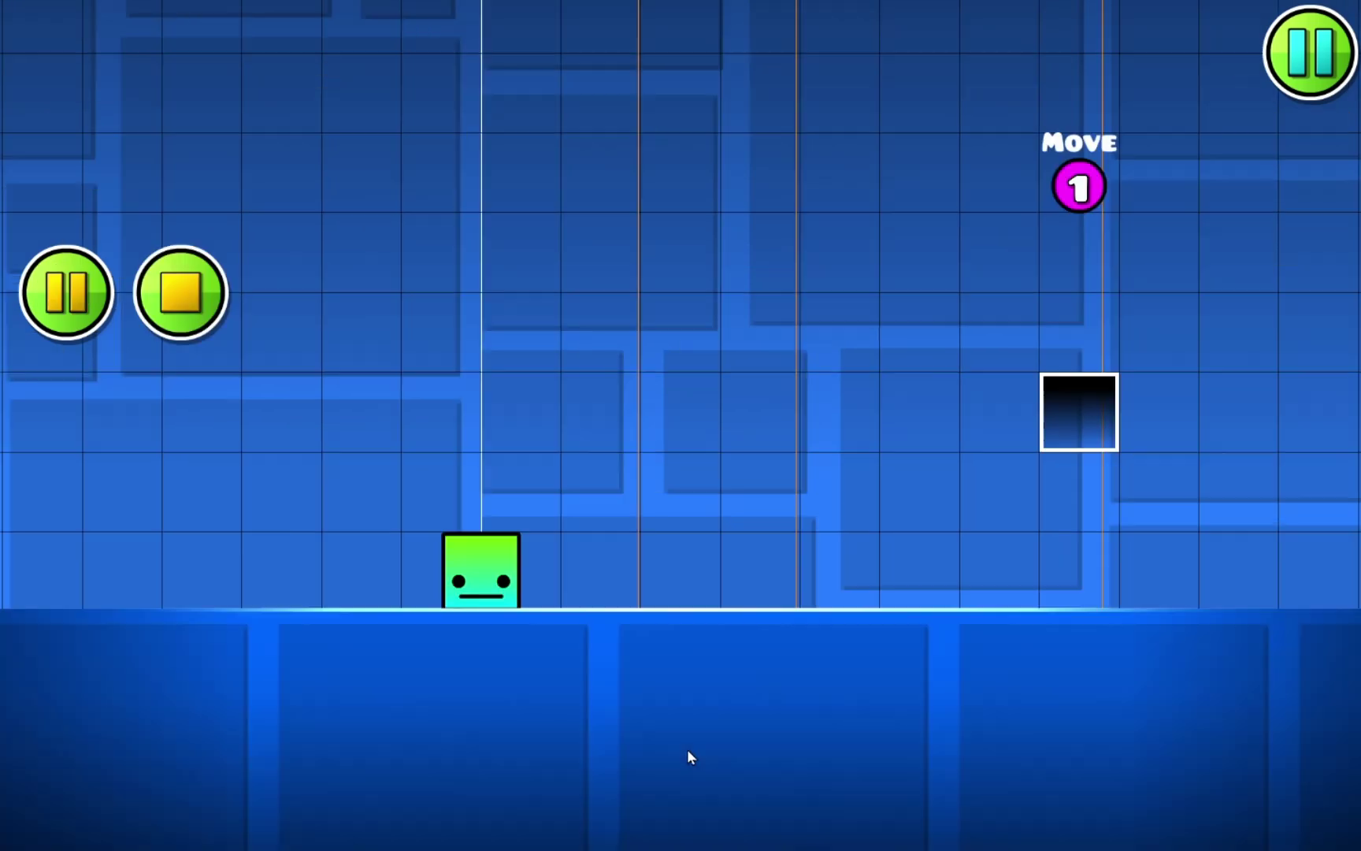
key("Return")
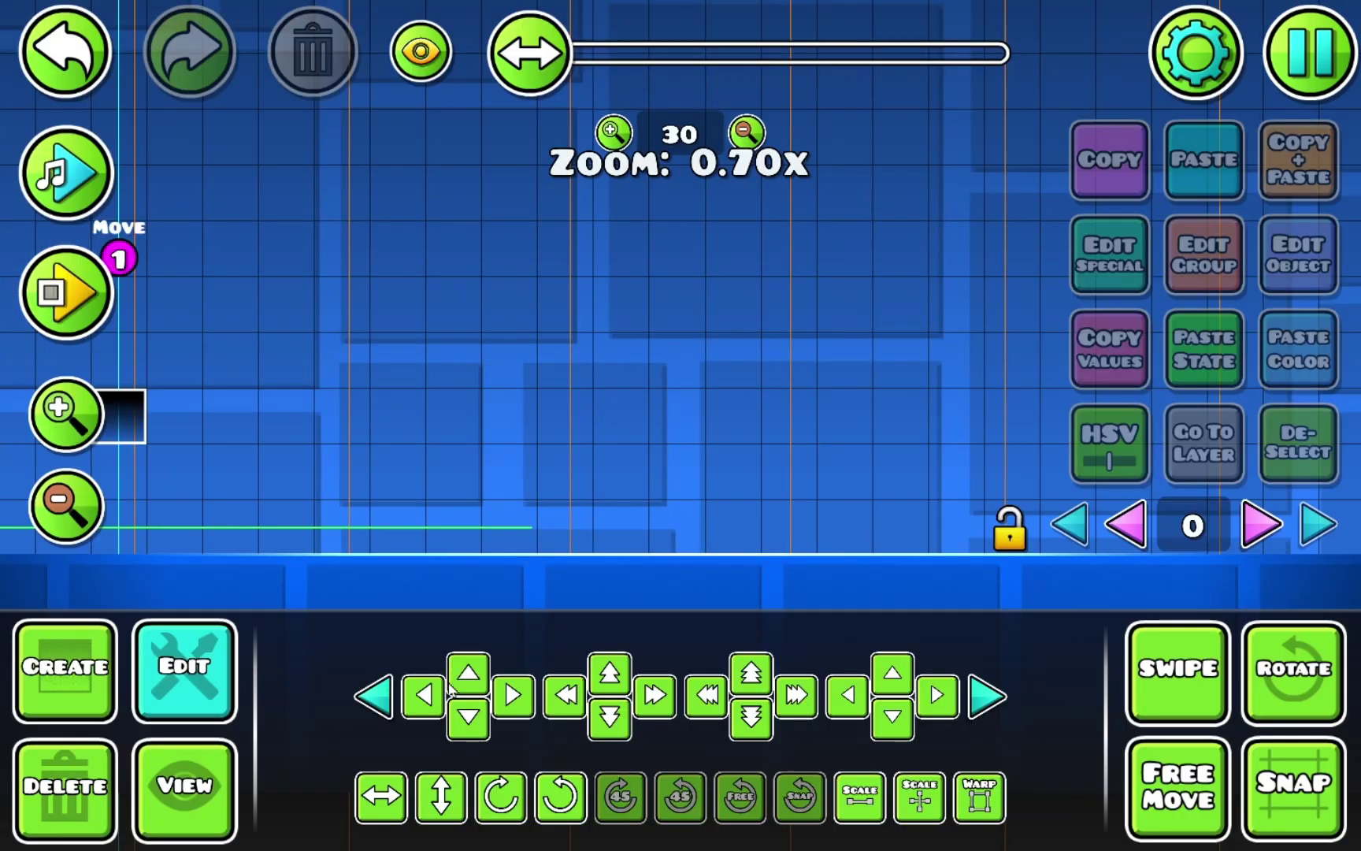
Step: Advance the Move trigger's easing one option past Bounce In and playtest the block's movement
left_click(1267, 285)
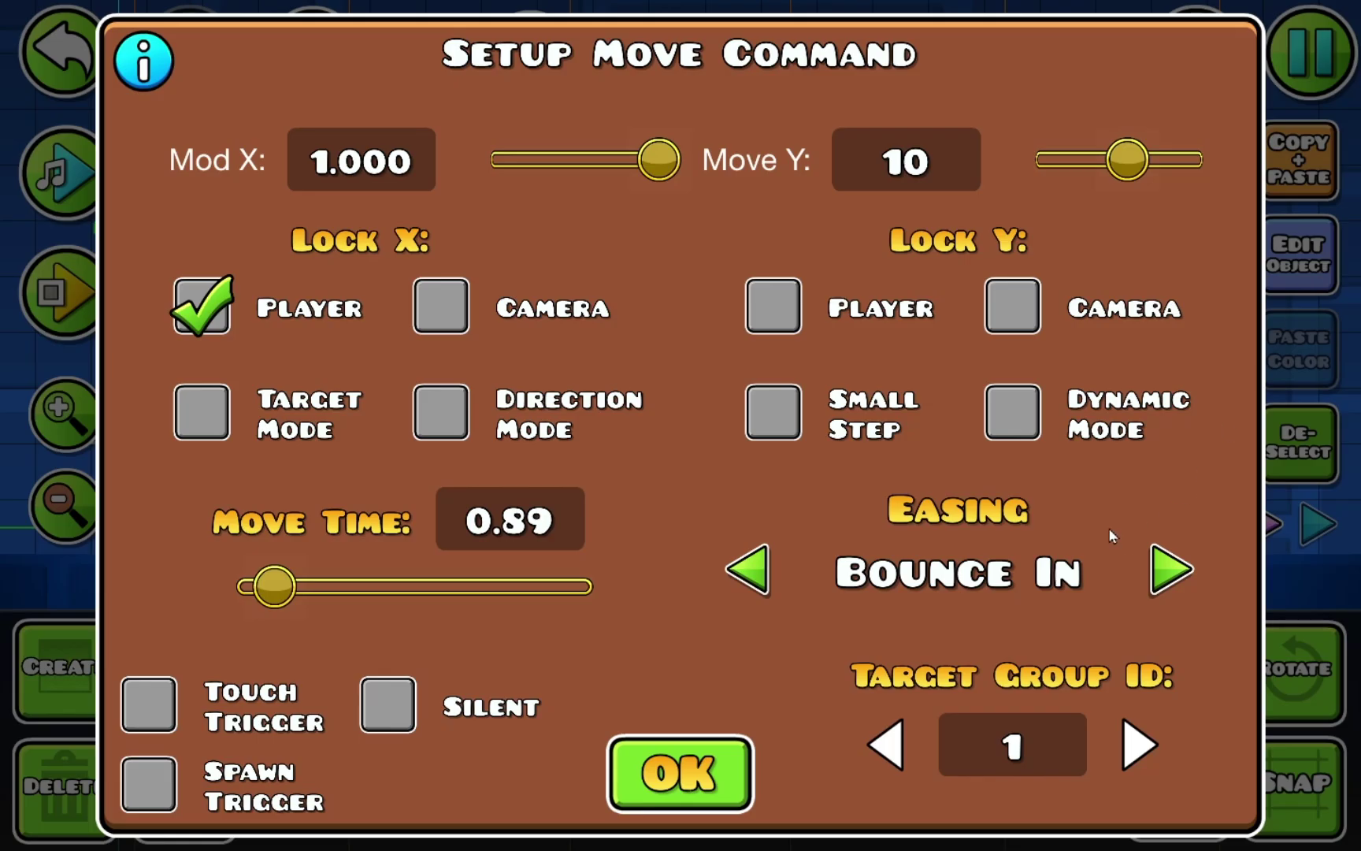
left_click(1169, 569)
left_click(740, 768)
key("Return")
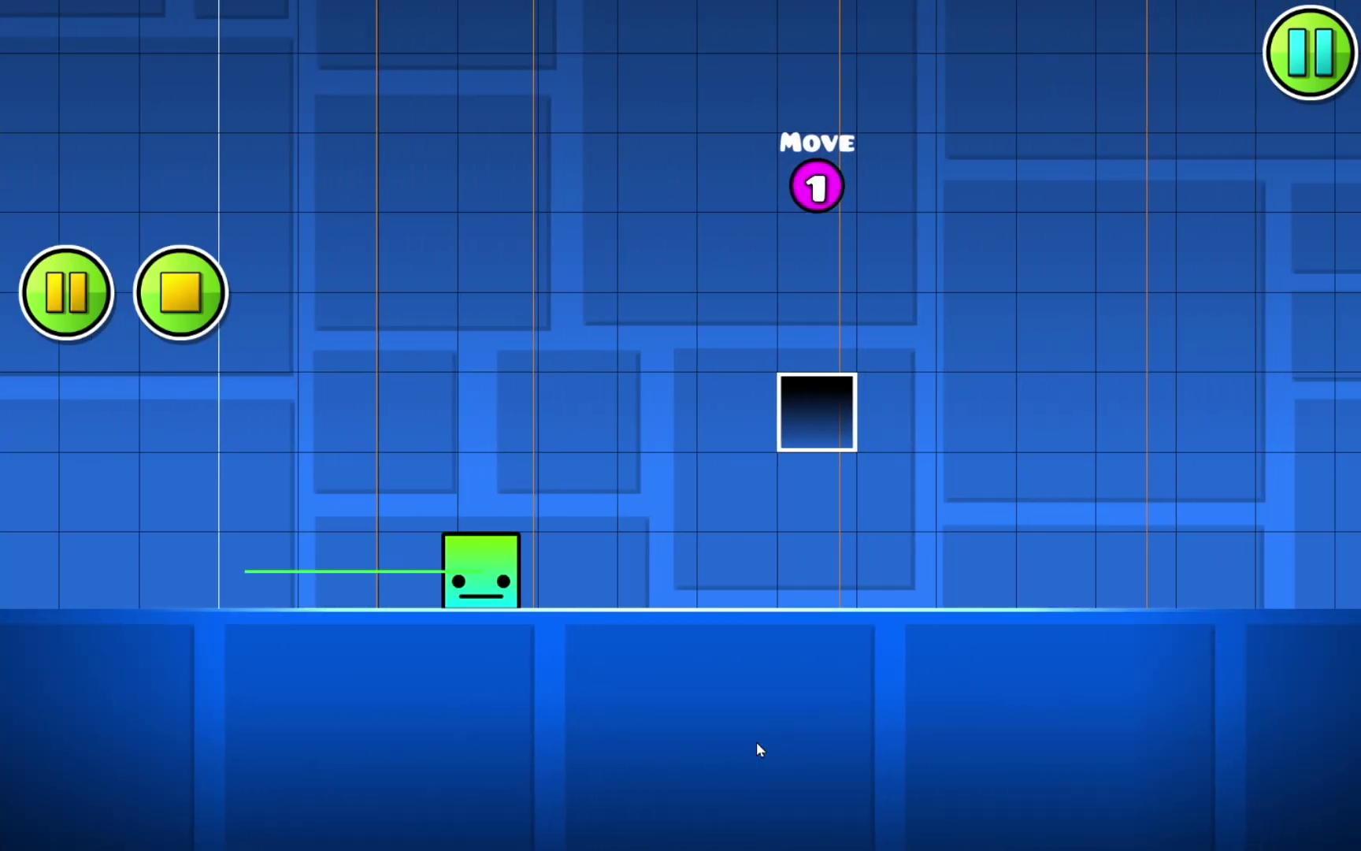
key("Return")
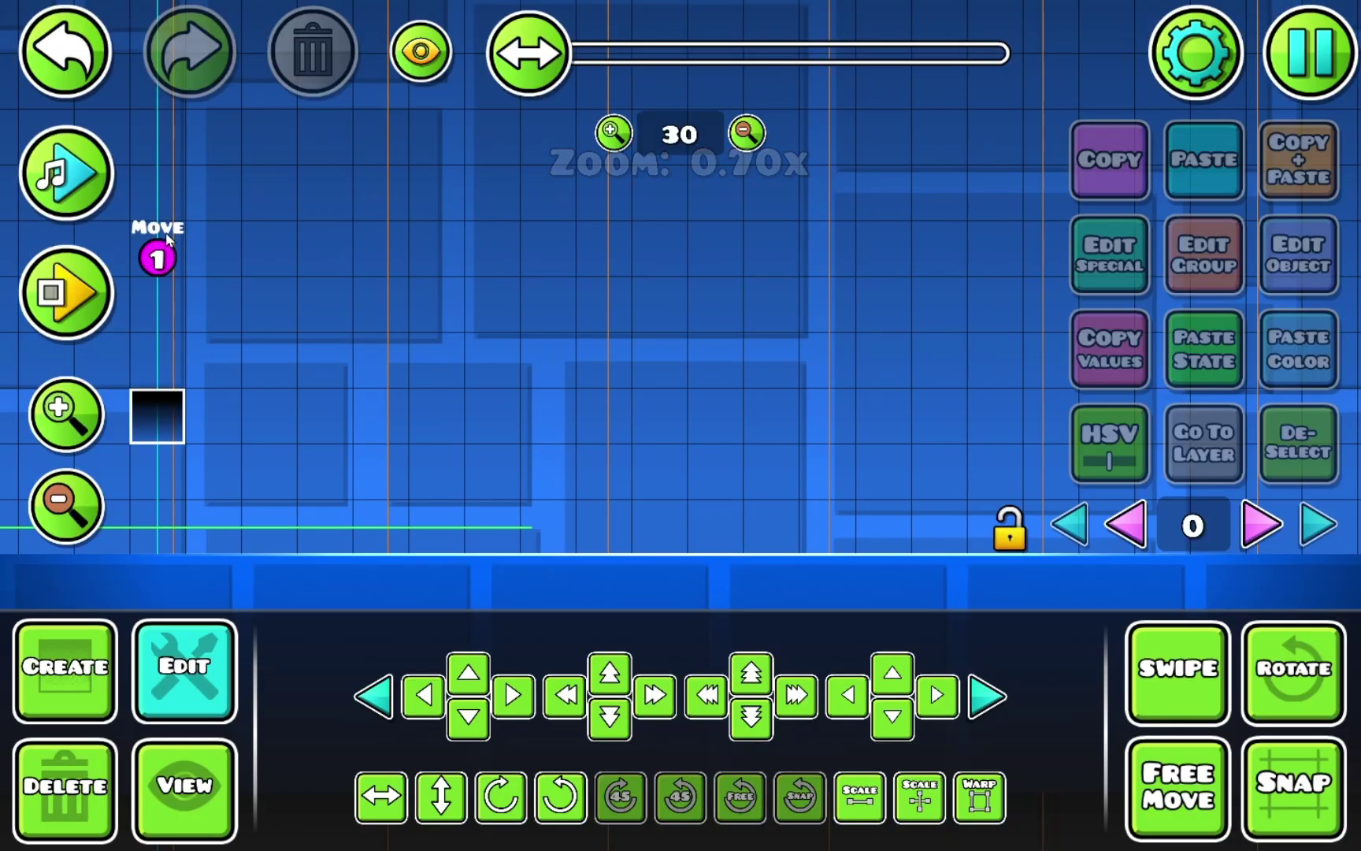
Step: Set the Move trigger's easing to Exponential In Out and playtest the block's movement
left_click(1296, 270)
left_click(1164, 567)
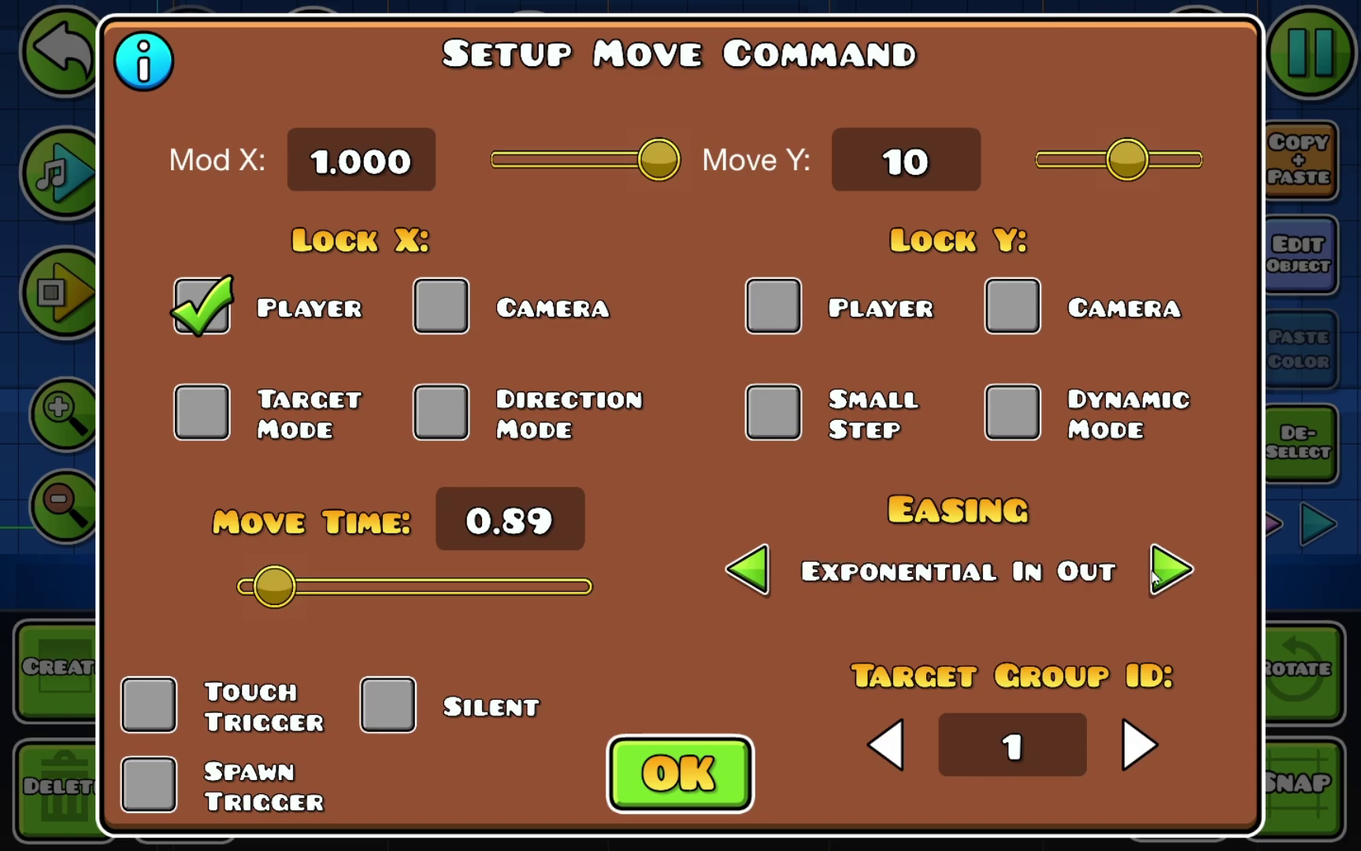
left_click(640, 772)
key("Return")
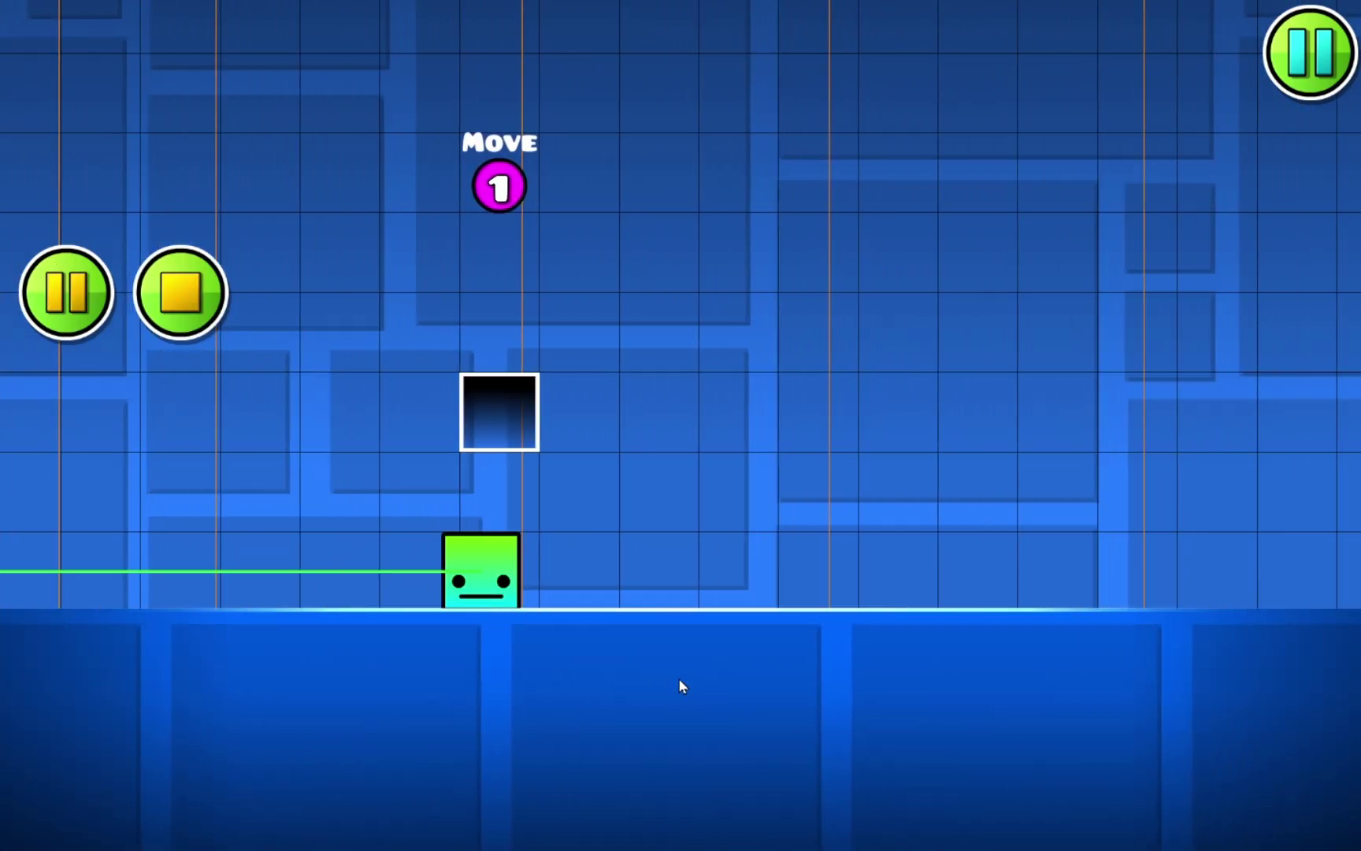
key("Return")
Step: Advance the Move trigger's easing one option past Exponential In Out and playtest the block's movement
left_click_drag(285, 405, 856, 379)
left_click(528, 241)
left_click(1292, 253)
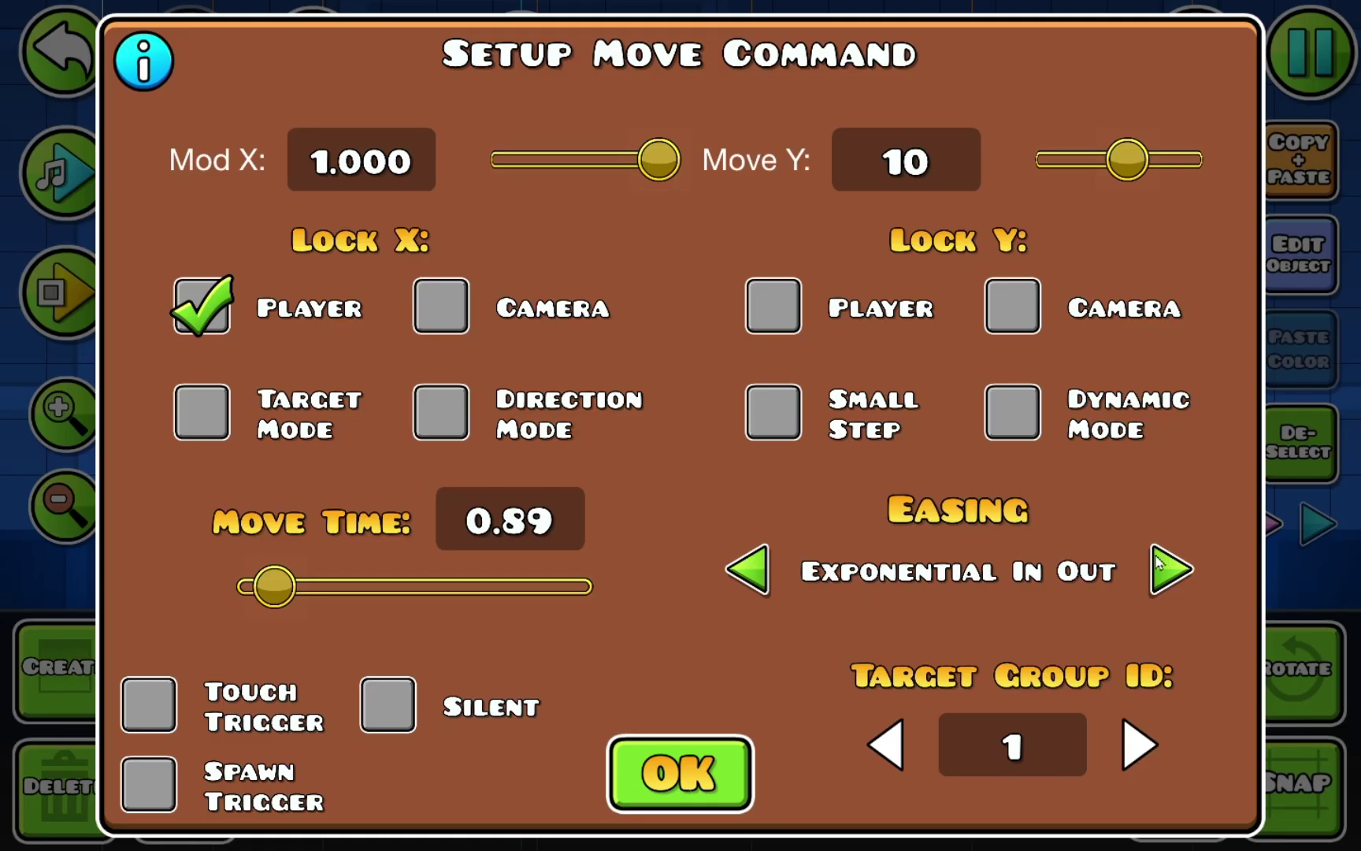
left_click(1174, 563)
left_click(739, 758)
key("Return")
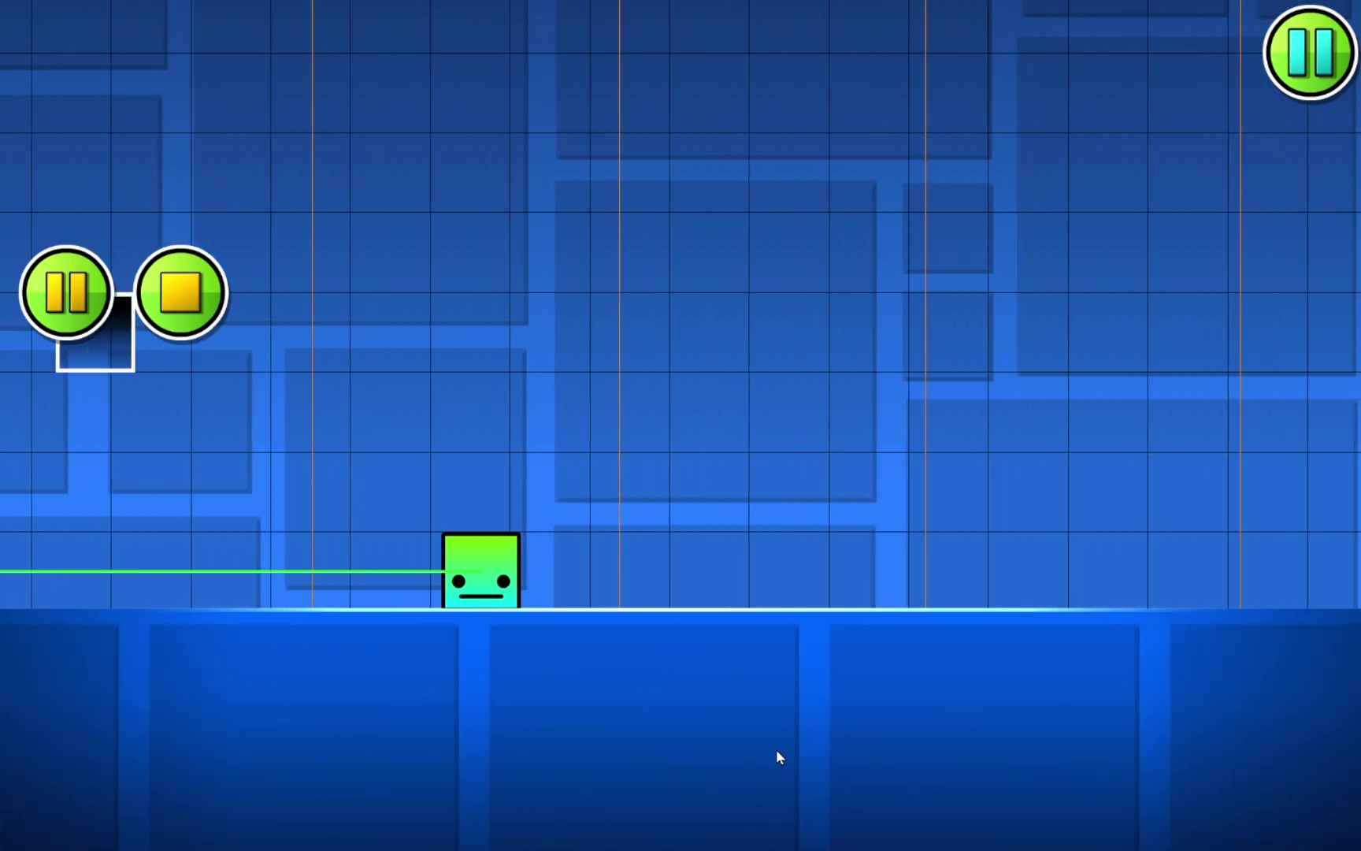
key("Return")
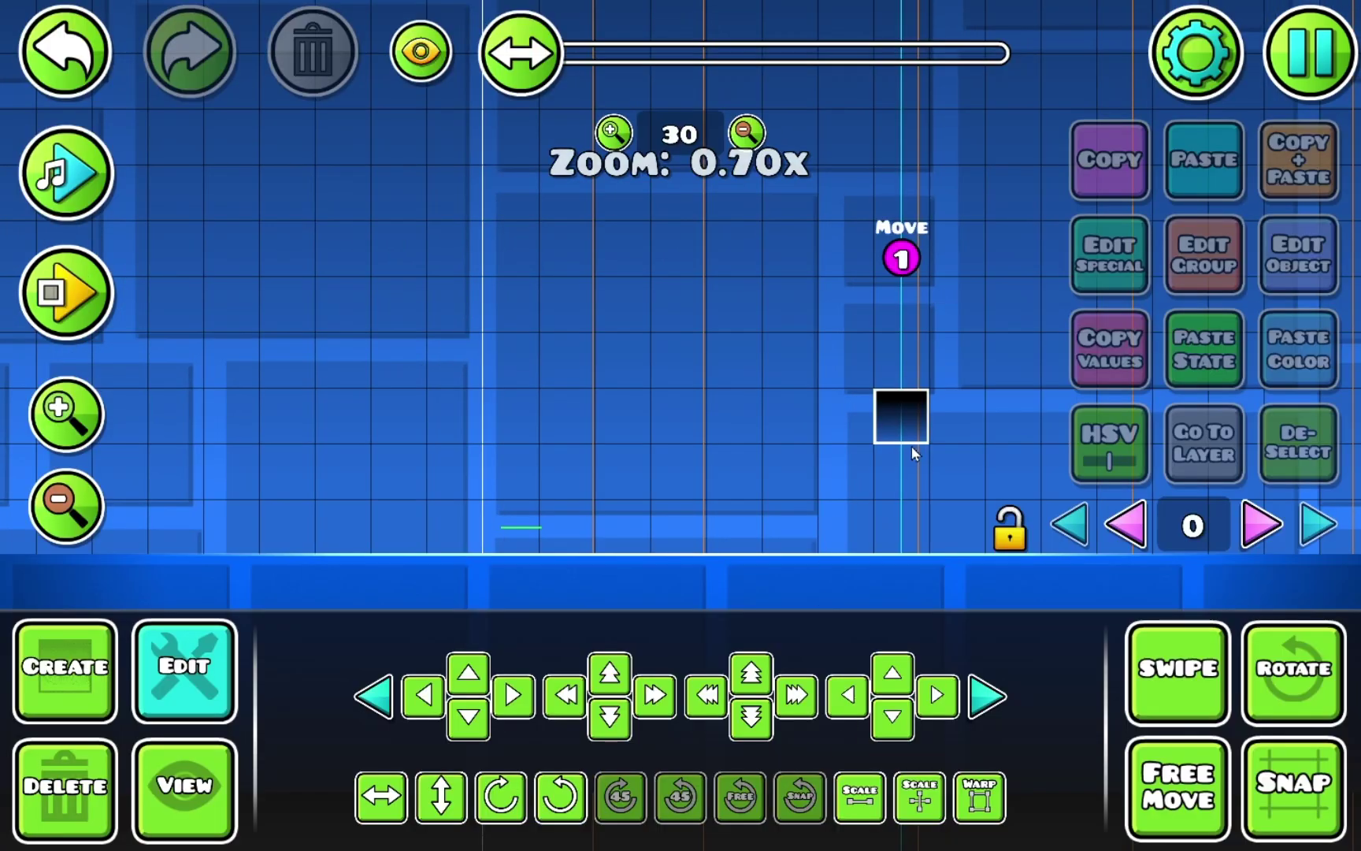
Step: Set the Move trigger's easing to Exponential Out and playtest the block's movement
left_click(901, 251)
left_click(1294, 244)
left_click(1172, 571)
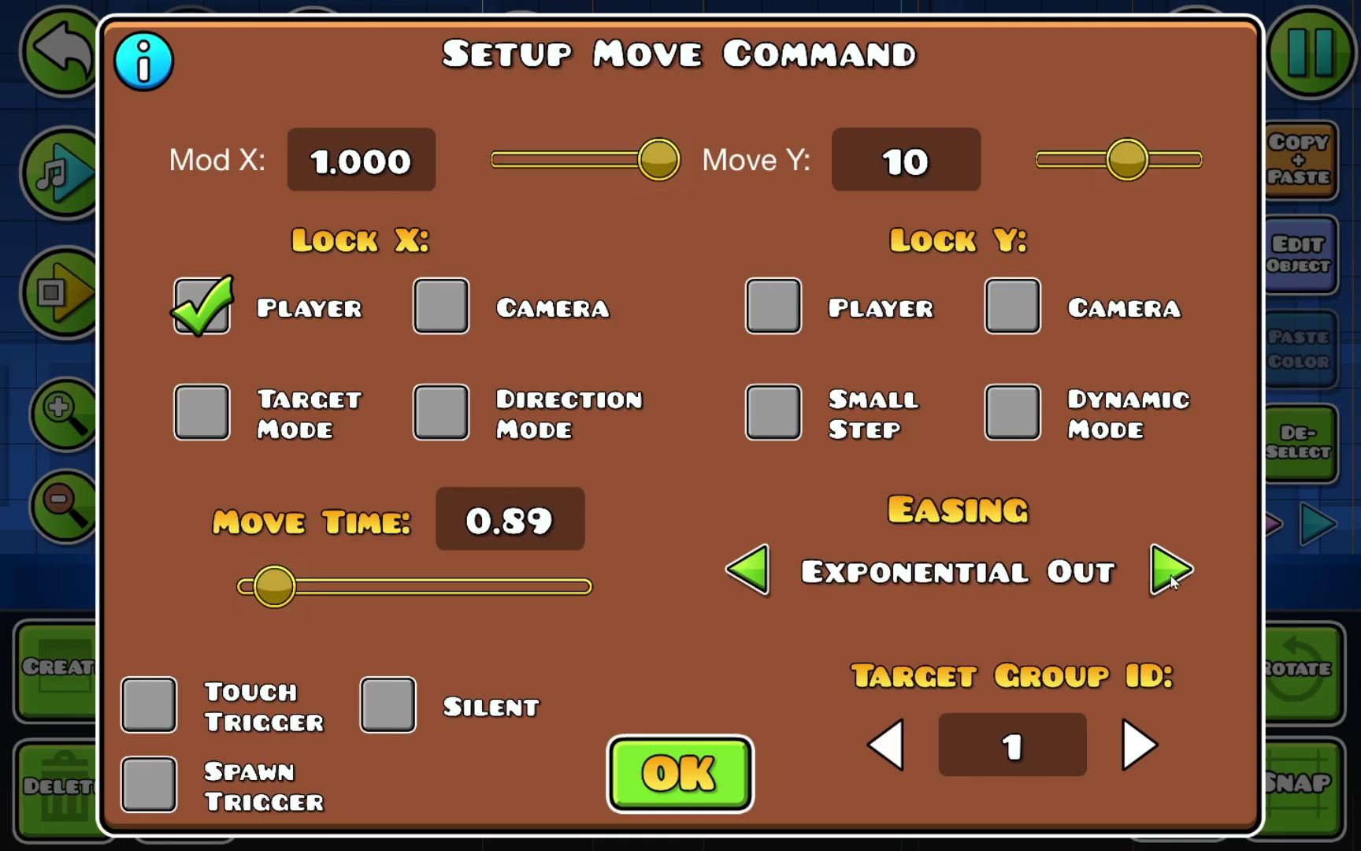
left_click(1172, 570)
left_click(745, 570)
left_click(724, 745)
key("Return")
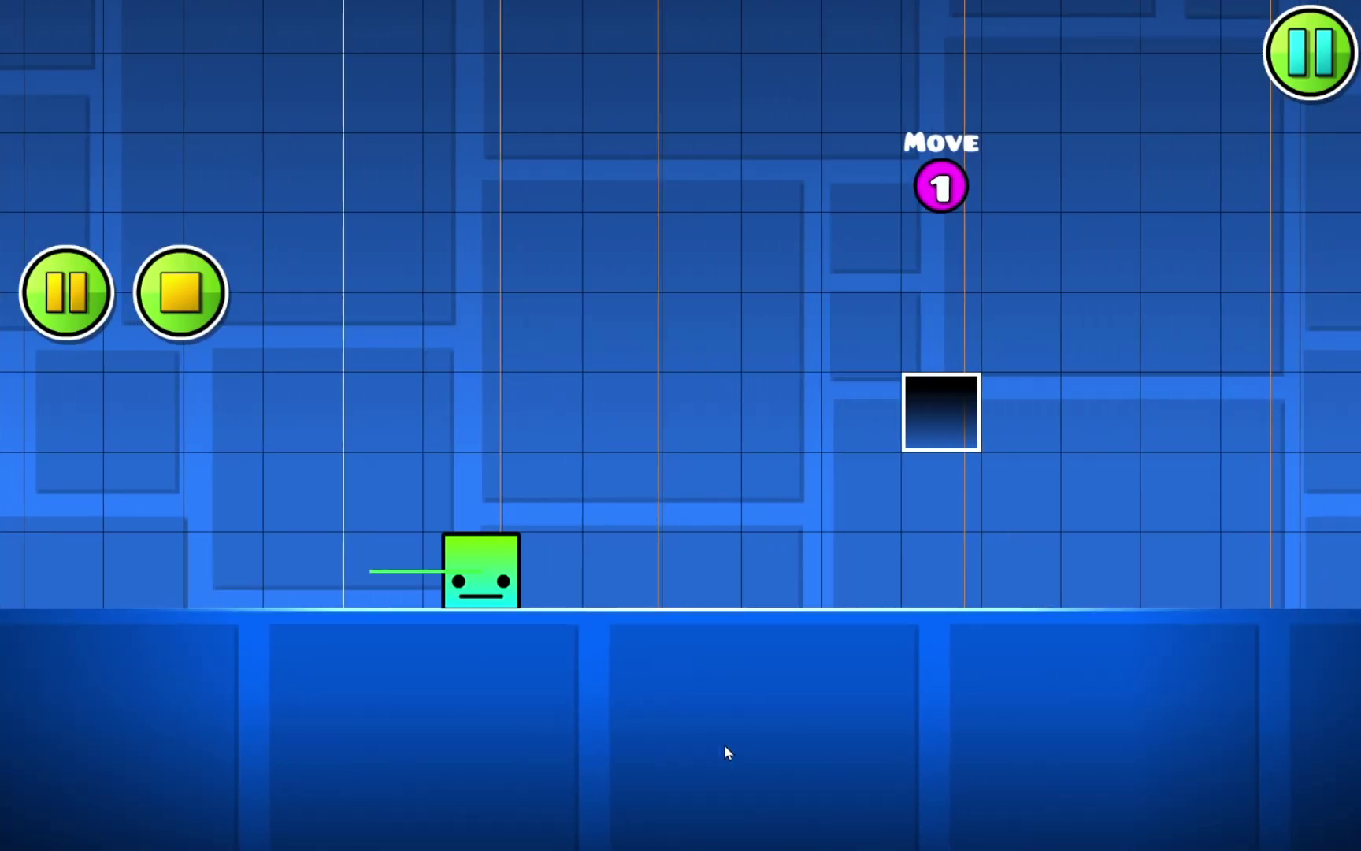
key("Return")
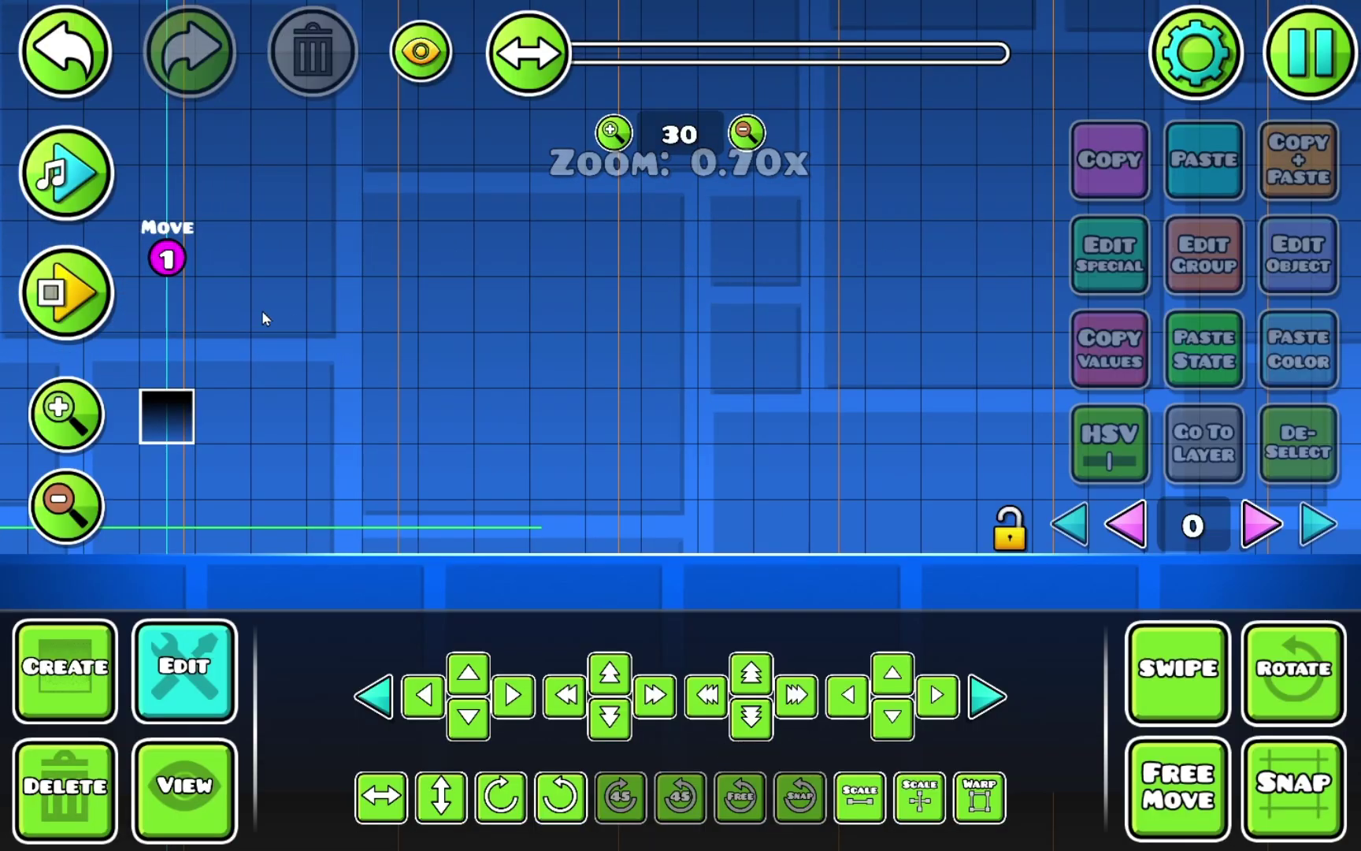
Step: Move the Move trigger three grid units left and four down, placing it ahead of the block near the ground
scroll(302, 392, "left", 3)
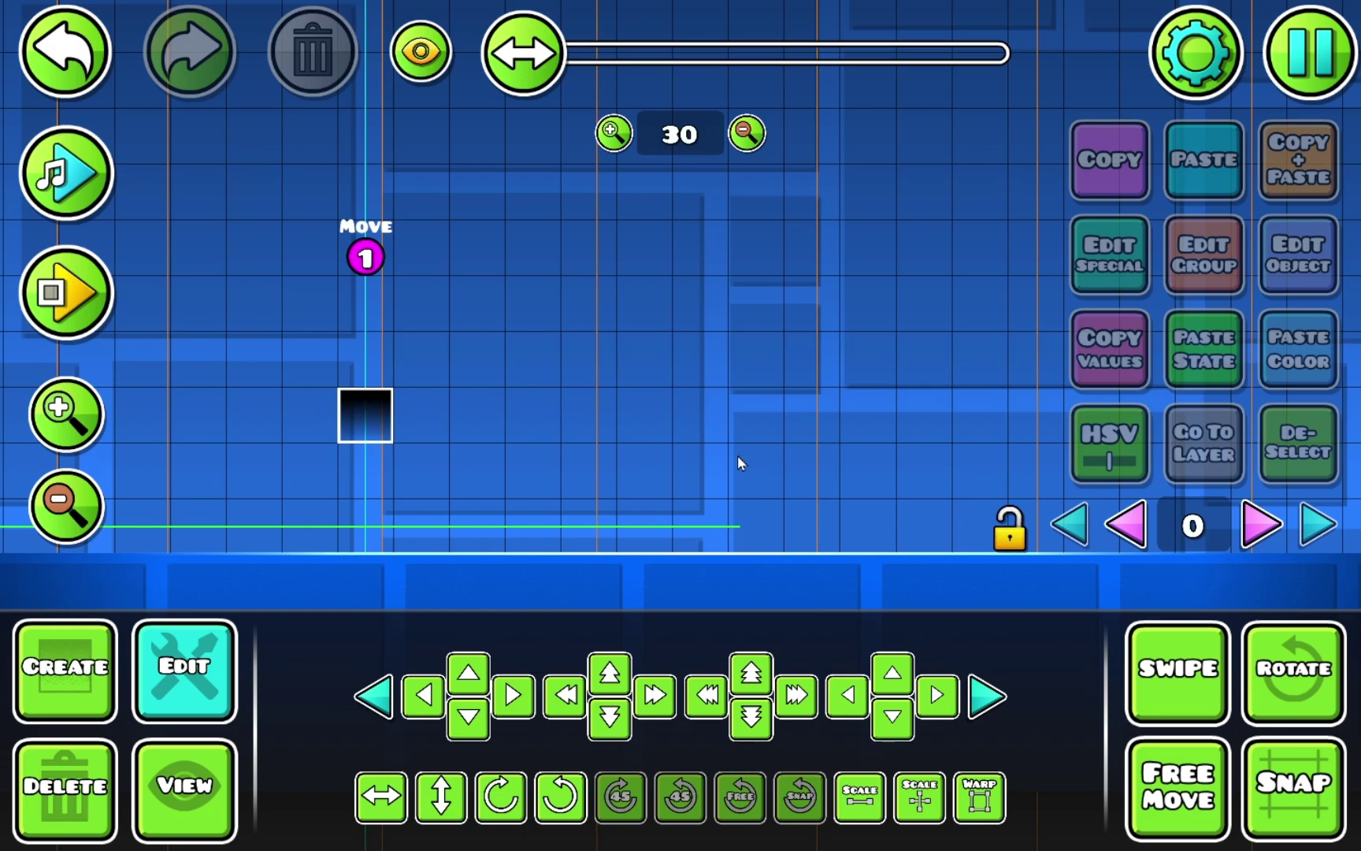
left_click_drag(699, 475, 759, 460)
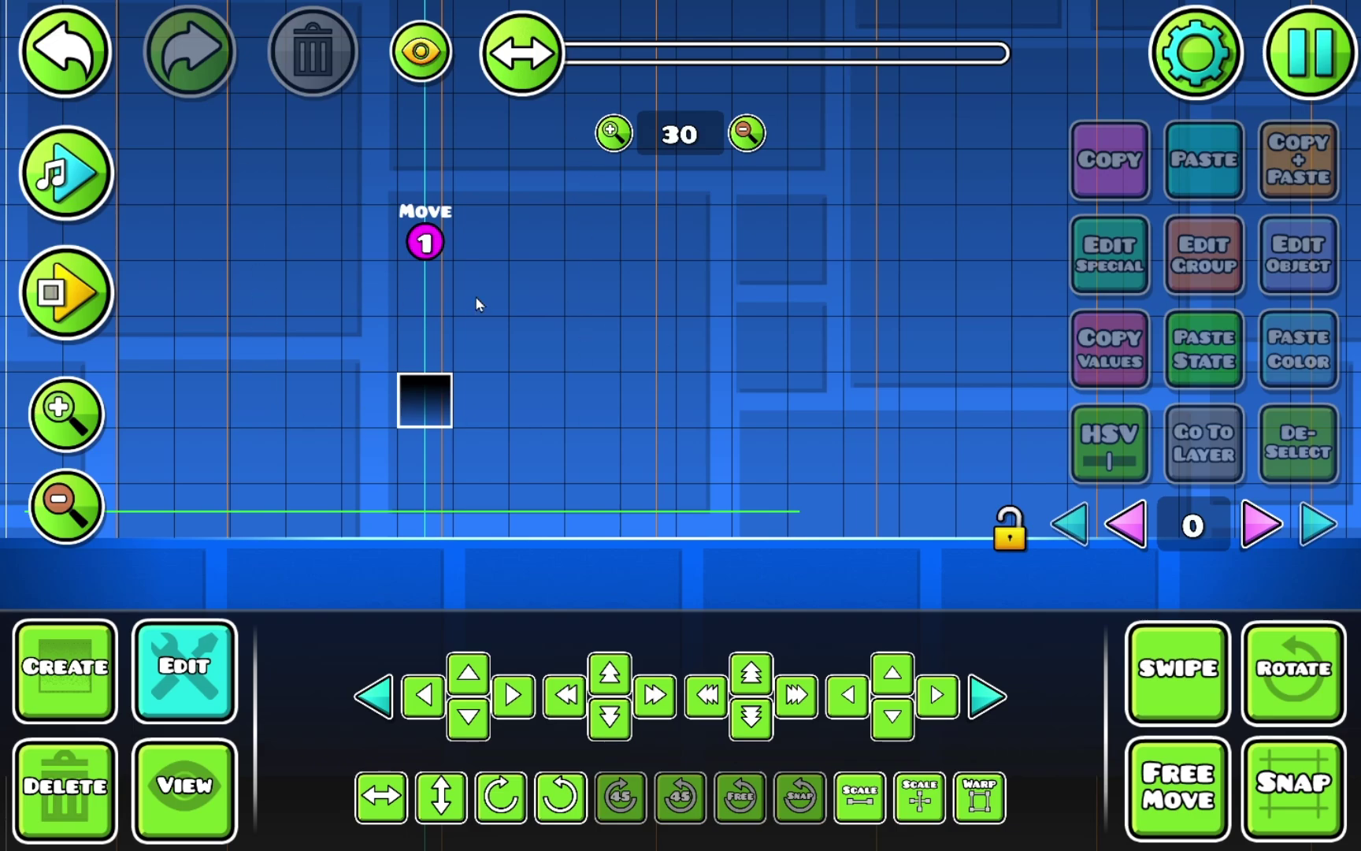
scroll(552, 346, "left", 6)
scroll(646, 394, "up", 3)
scroll(599, 457, "right", 2)
scroll(552, 433, "down", 1)
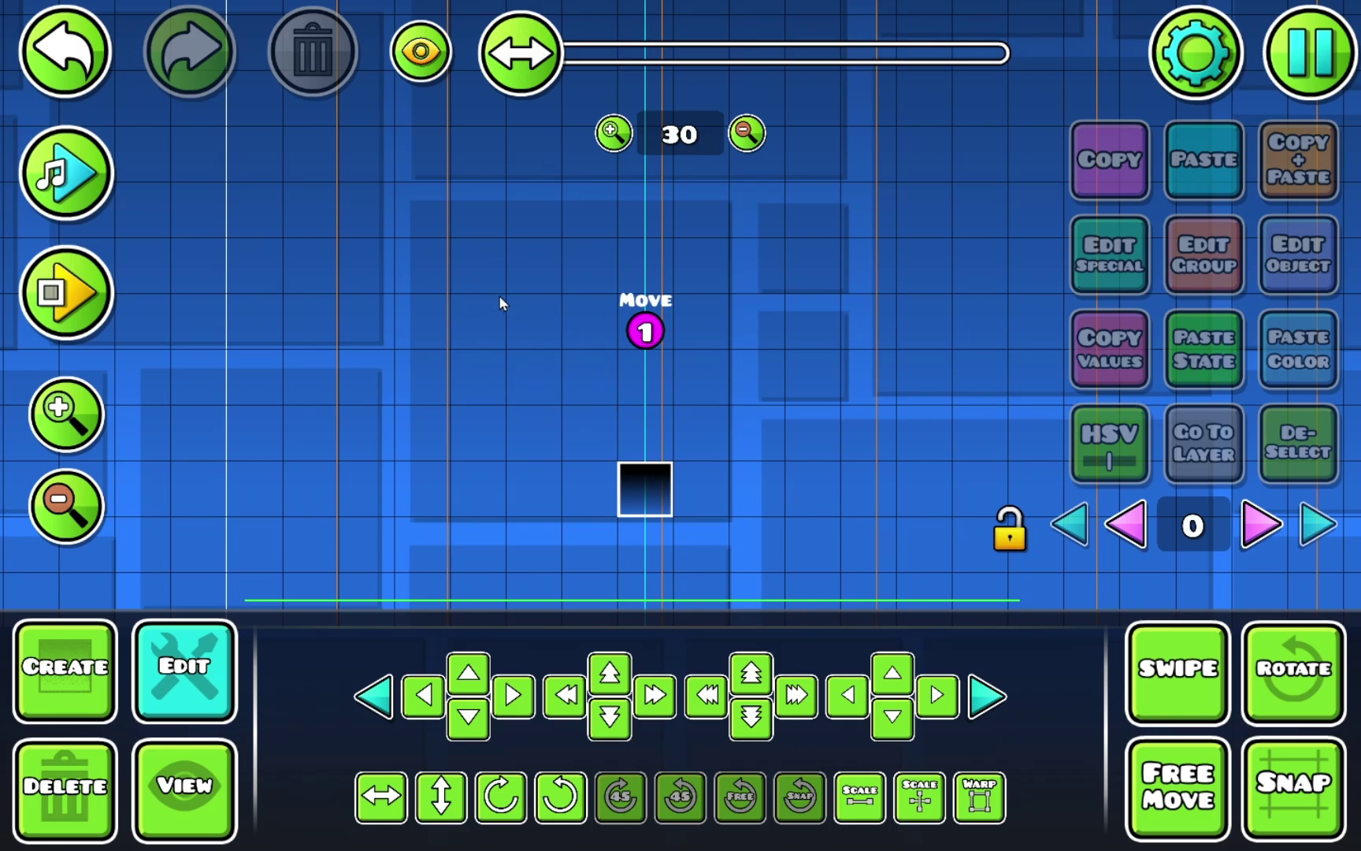
left_click(637, 333)
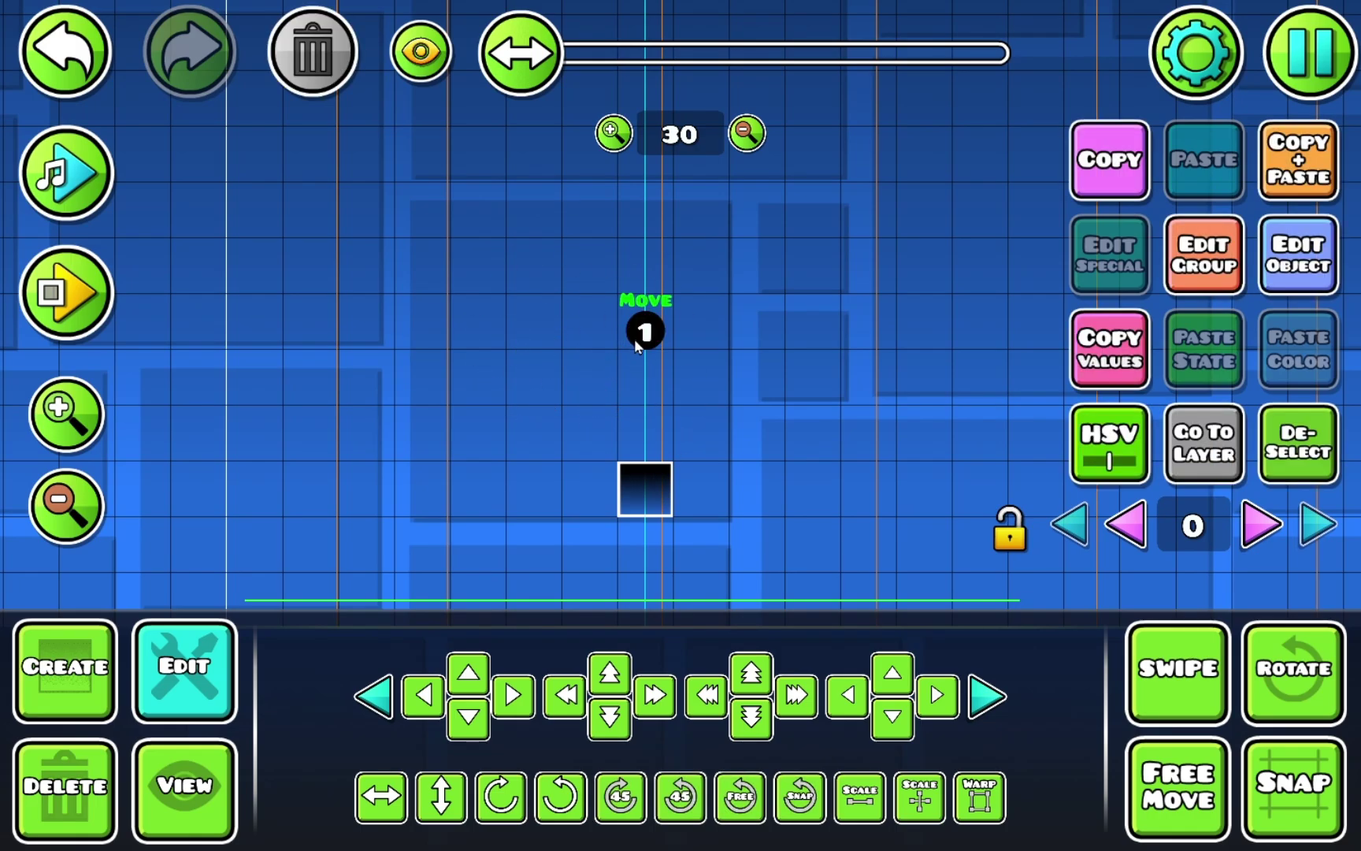
key("a")
key("a")
key("s")
key("s")
key("s")
key("a")
key("s")
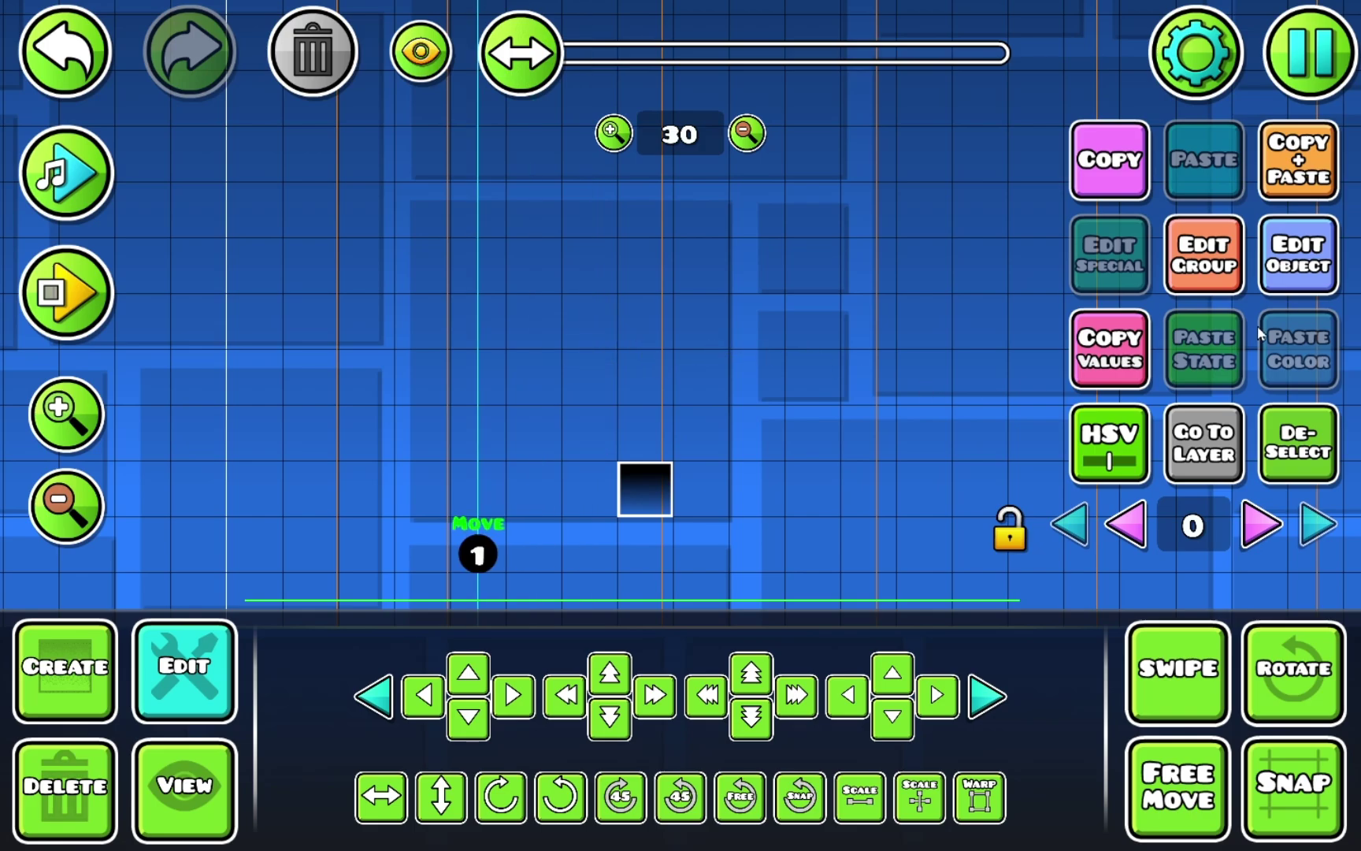
Step: Enable Touch Trigger on the Move trigger and raise it one grid unit, level with the block
left_click(1271, 270)
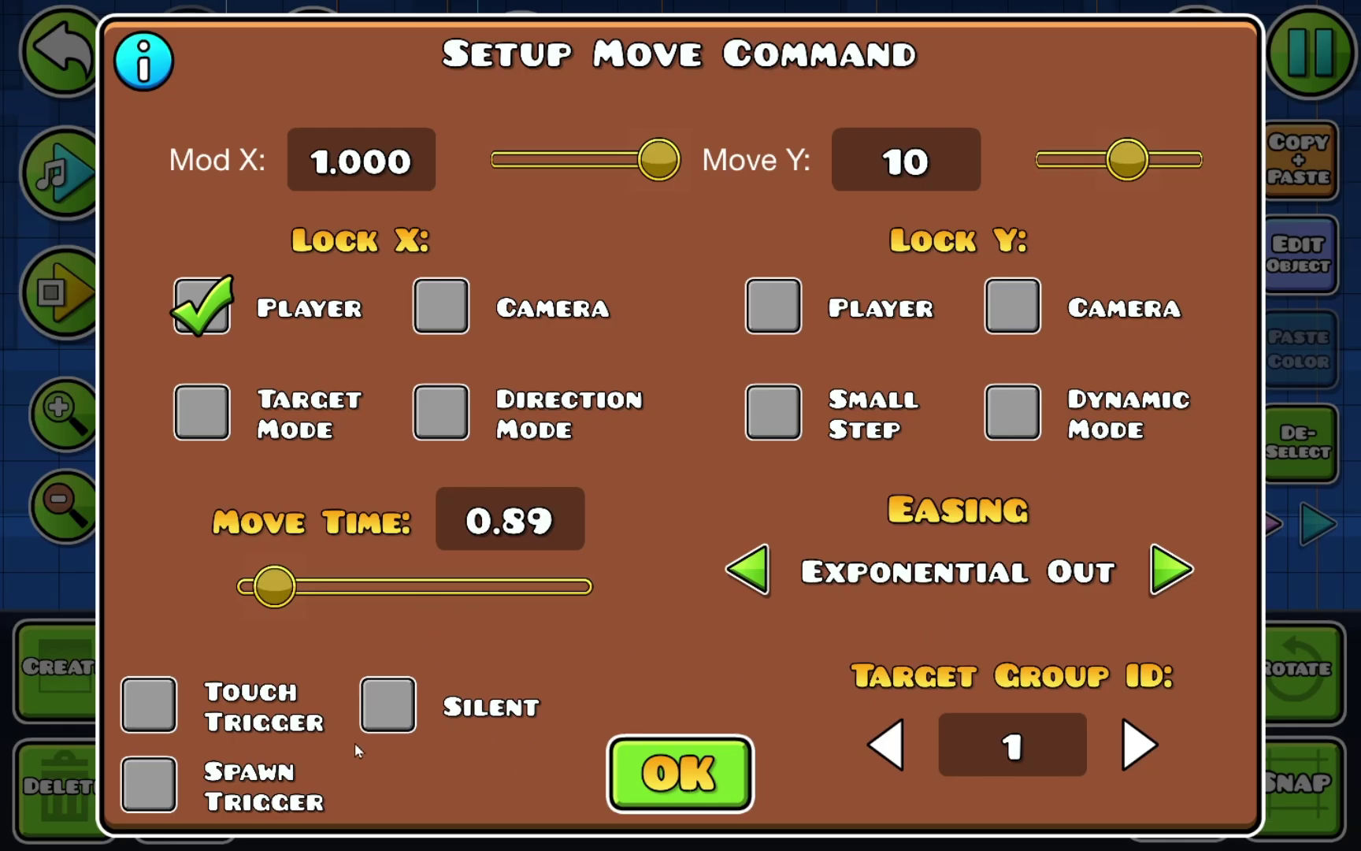
left_click(149, 705)
left_click(680, 780)
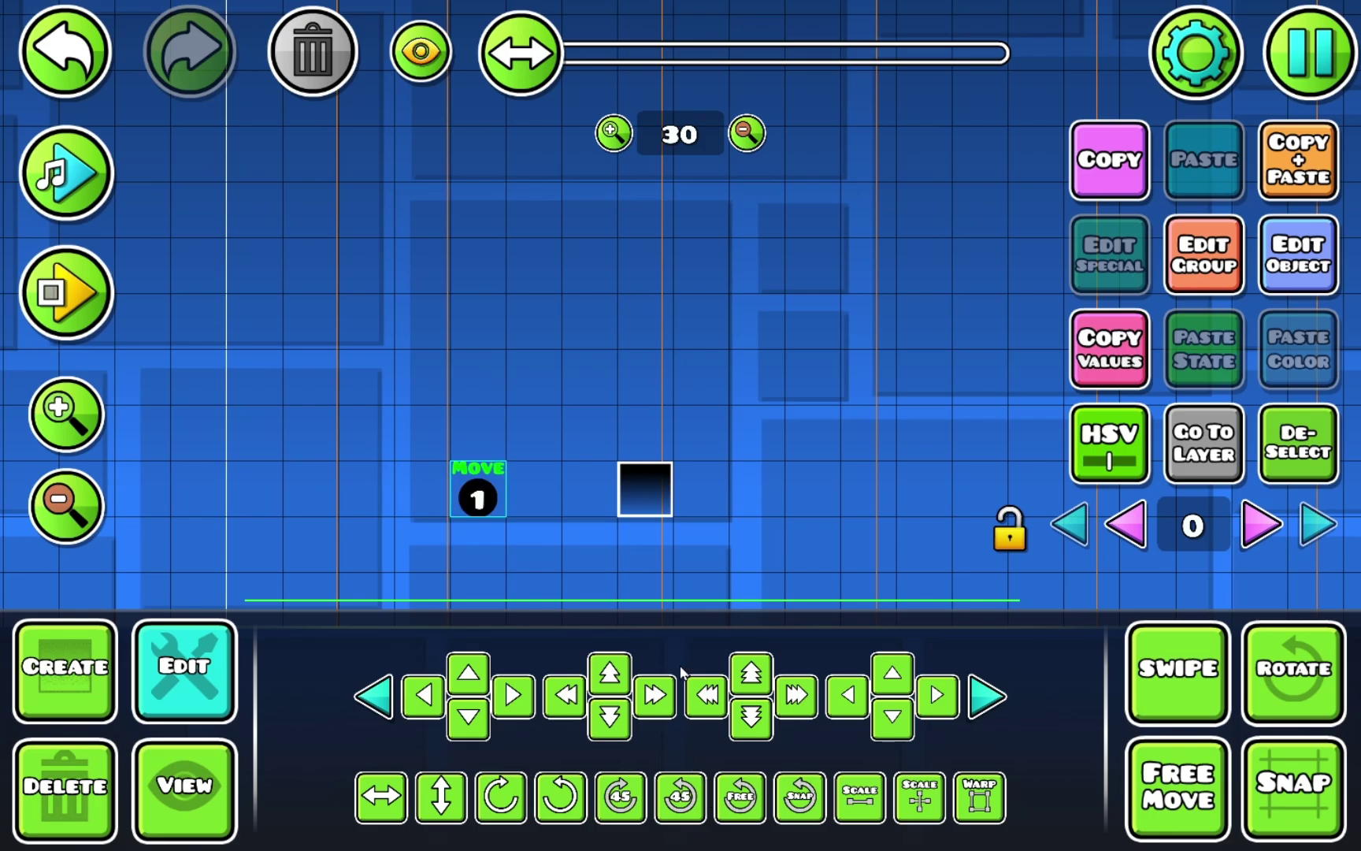
Step: Playtest the level several times, making the cube jump into the touch-activated Move trigger
key("Return")
key("space")
key("Return")
key("Return")
key("space")
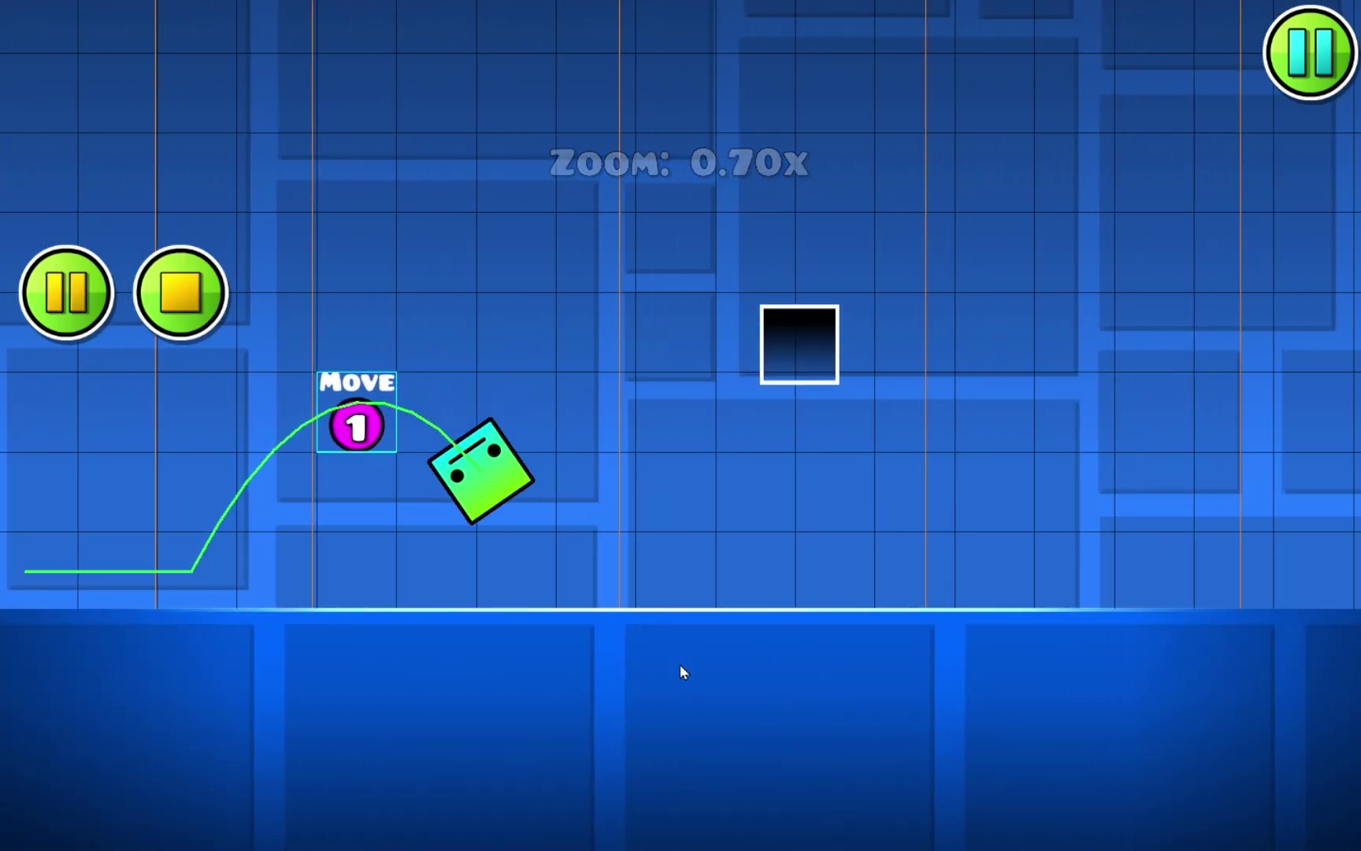
key("Return")
key("Return")
key("space")
key("Return")
key("Return")
key("Return")
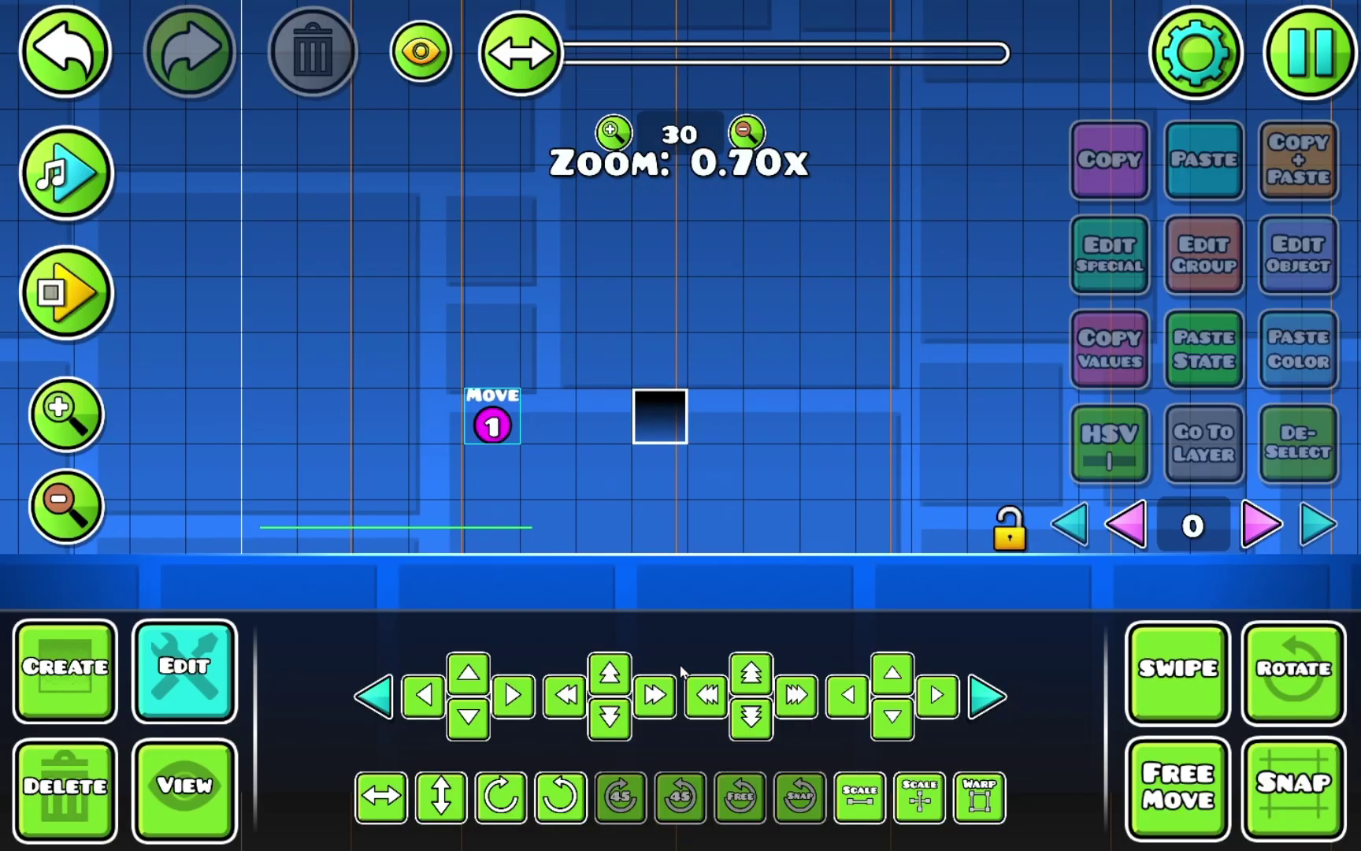
key("Return")
key("space")
key("Return")
key("Return")
key("space")
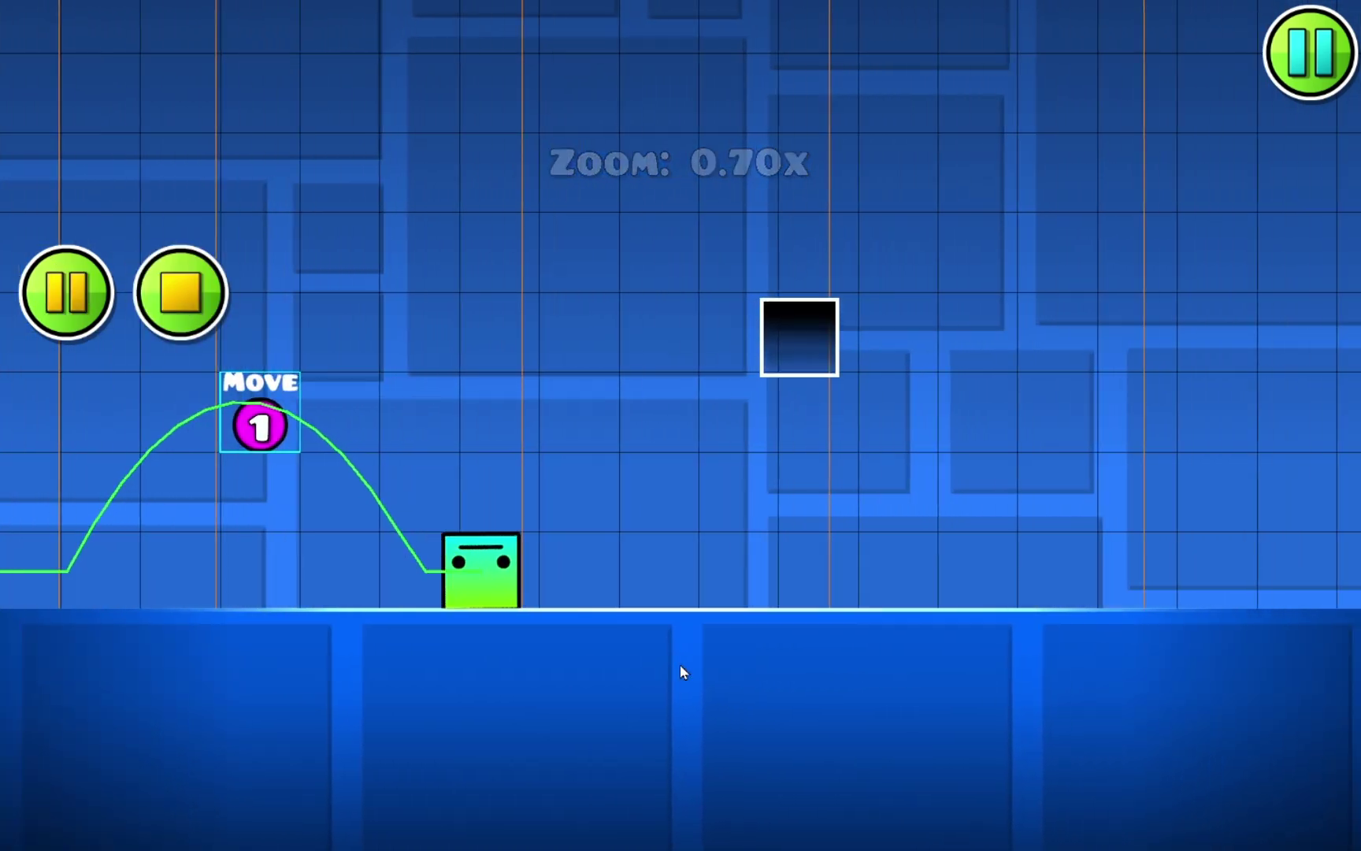
key("Return")
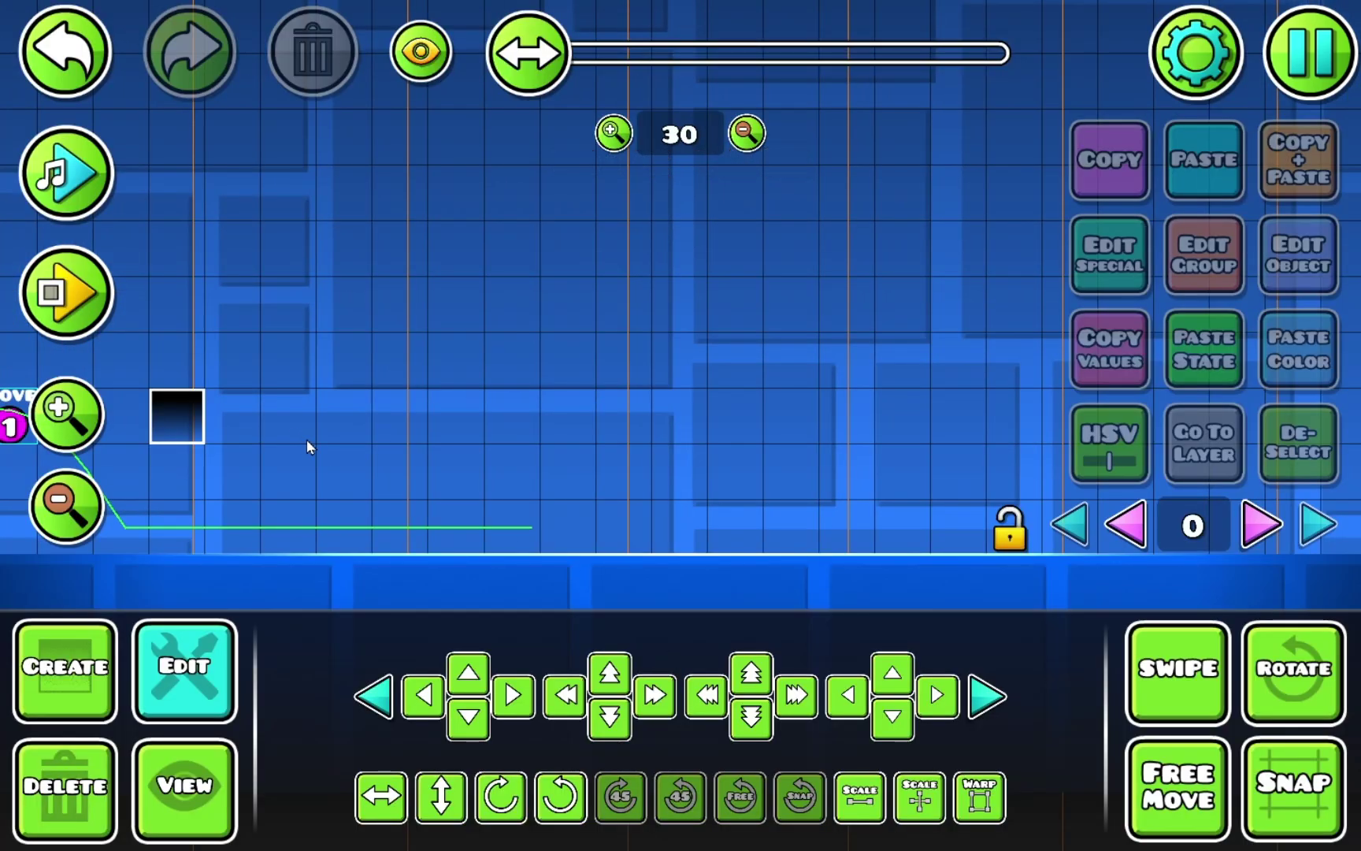